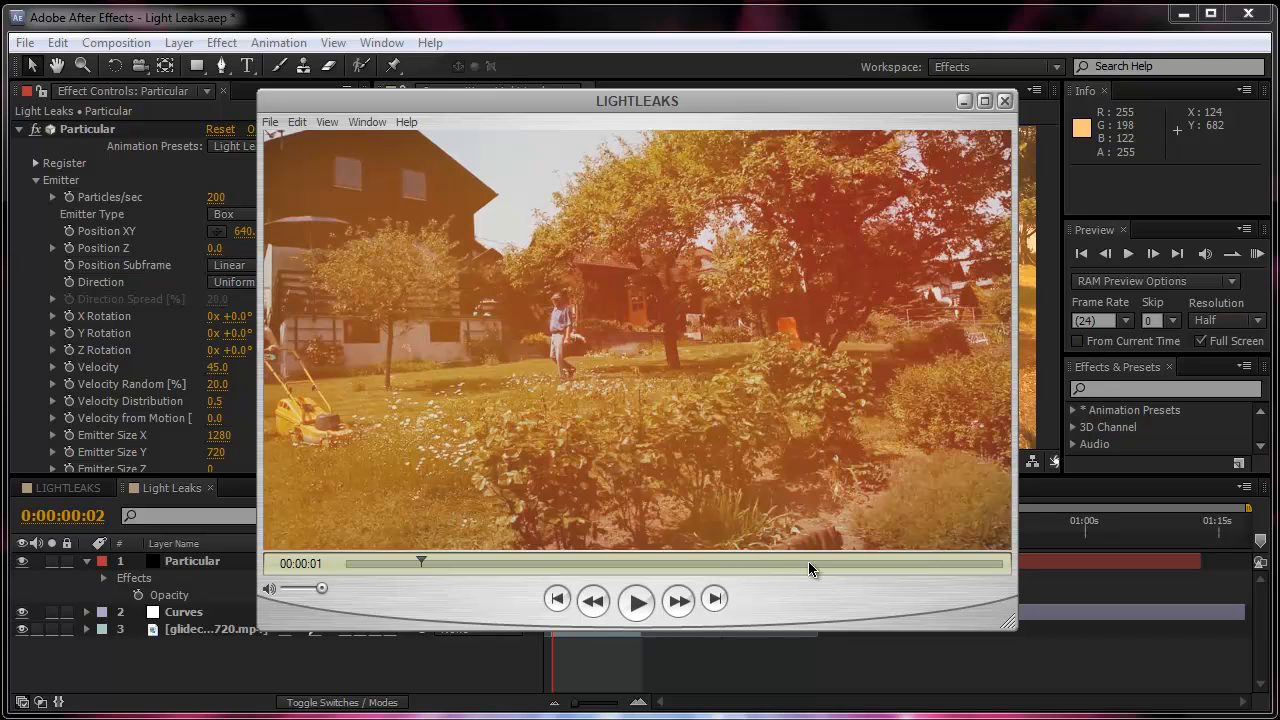
Step: Play the finished LIGHTLEAKS clip from its beginning, then minimize the player
{"action": "left_click_drag", "start_coordinate": [423, 563], "coordinate": [343, 565]}
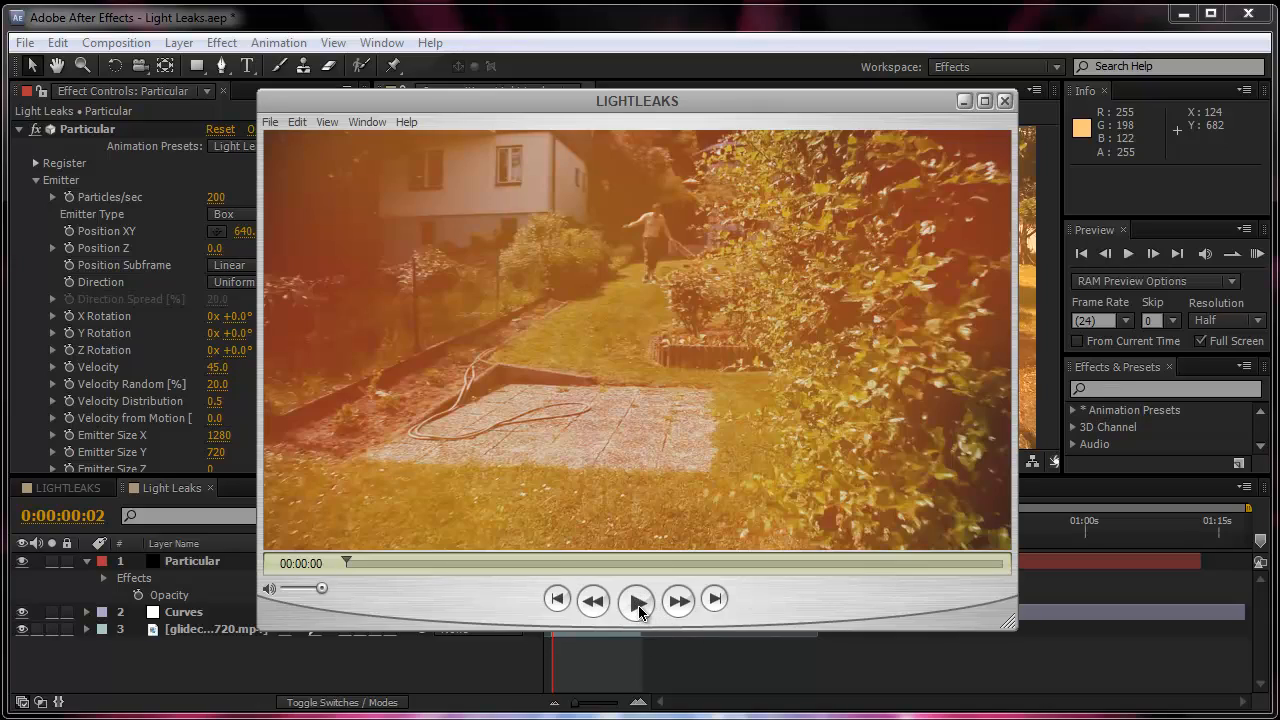
{"action": "left_click", "coordinate": [638, 602]}
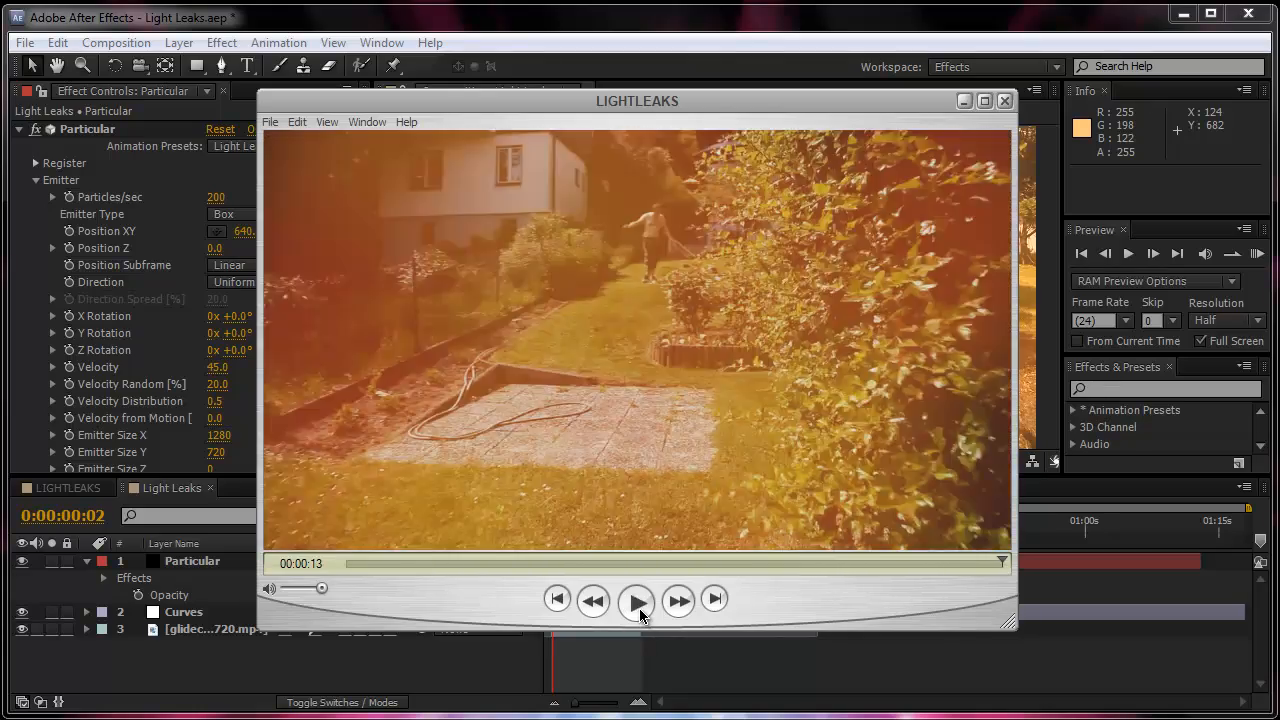
{"action": "left_click", "coordinate": [638, 604]}
{"action": "left_click", "coordinate": [638, 606]}
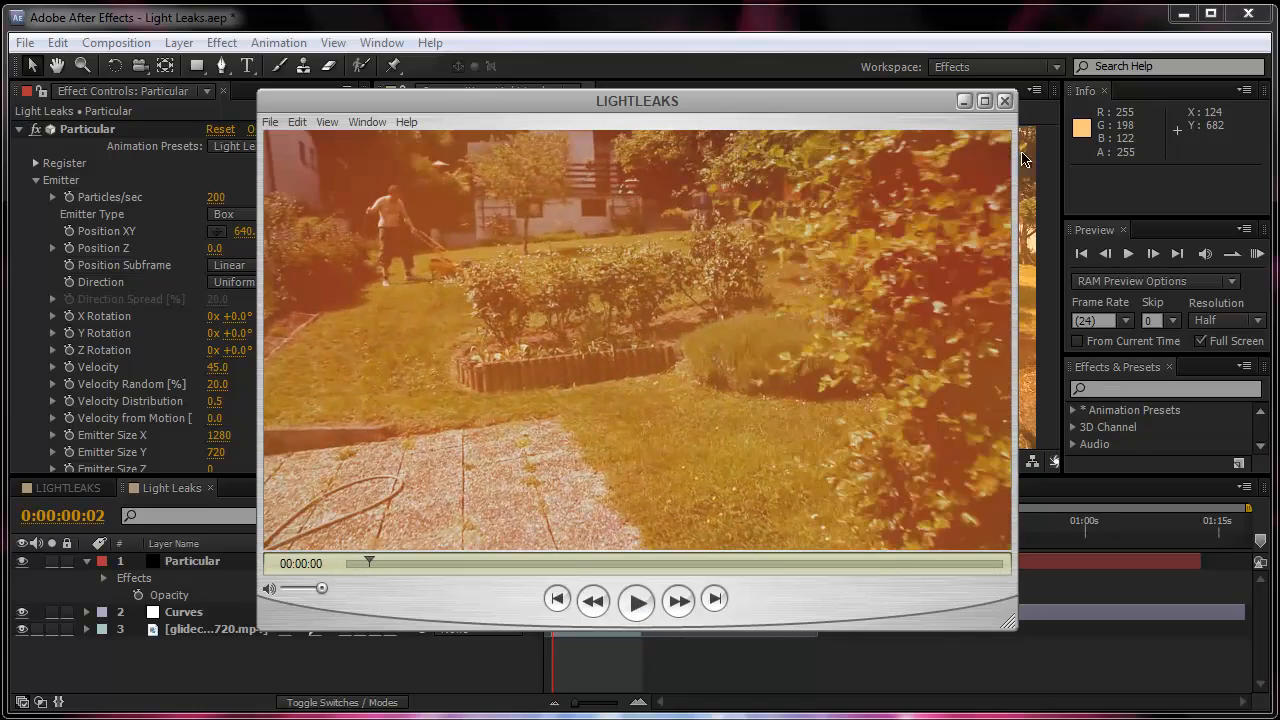
{"action": "left_click", "coordinate": [962, 102]}
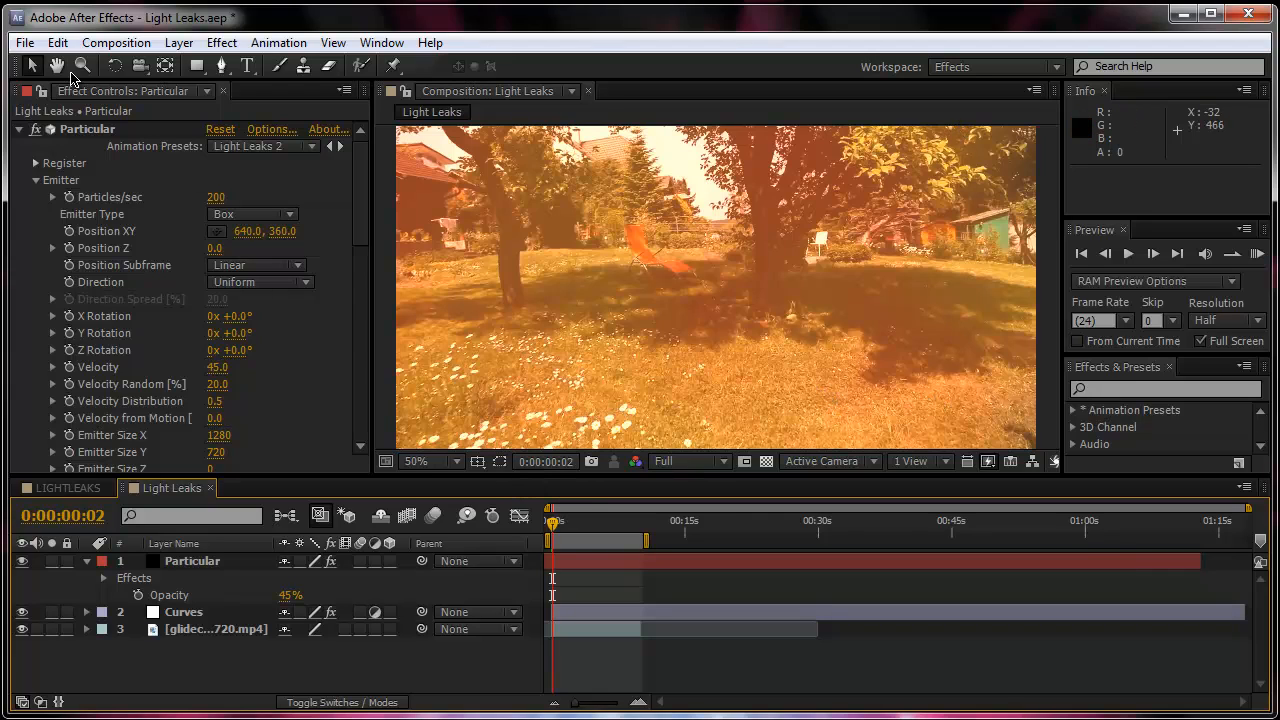
Step: Close the current Light Leaks project and start a new, empty project
{"action": "left_click", "coordinate": [20, 43]}
{"action": "mouse_move", "coordinate": [150, 63]}
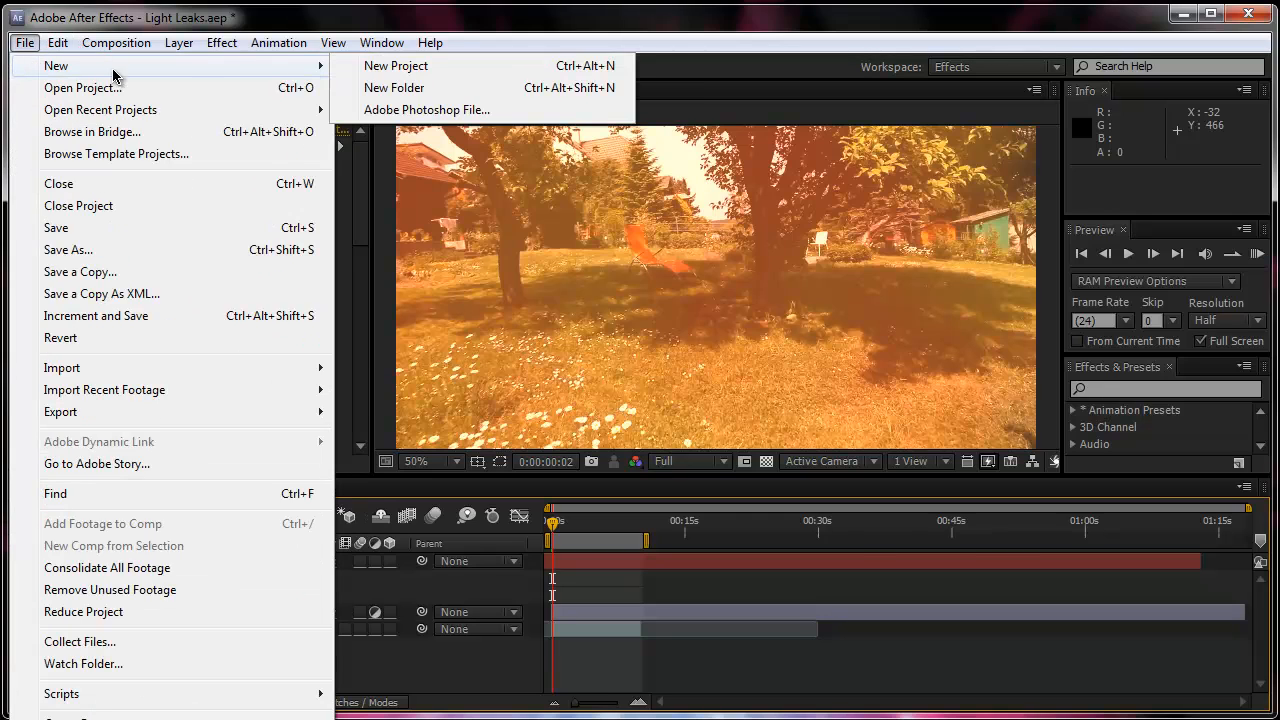
{"action": "left_click", "coordinate": [424, 66]}
{"action": "left_click", "coordinate": [676, 401]}
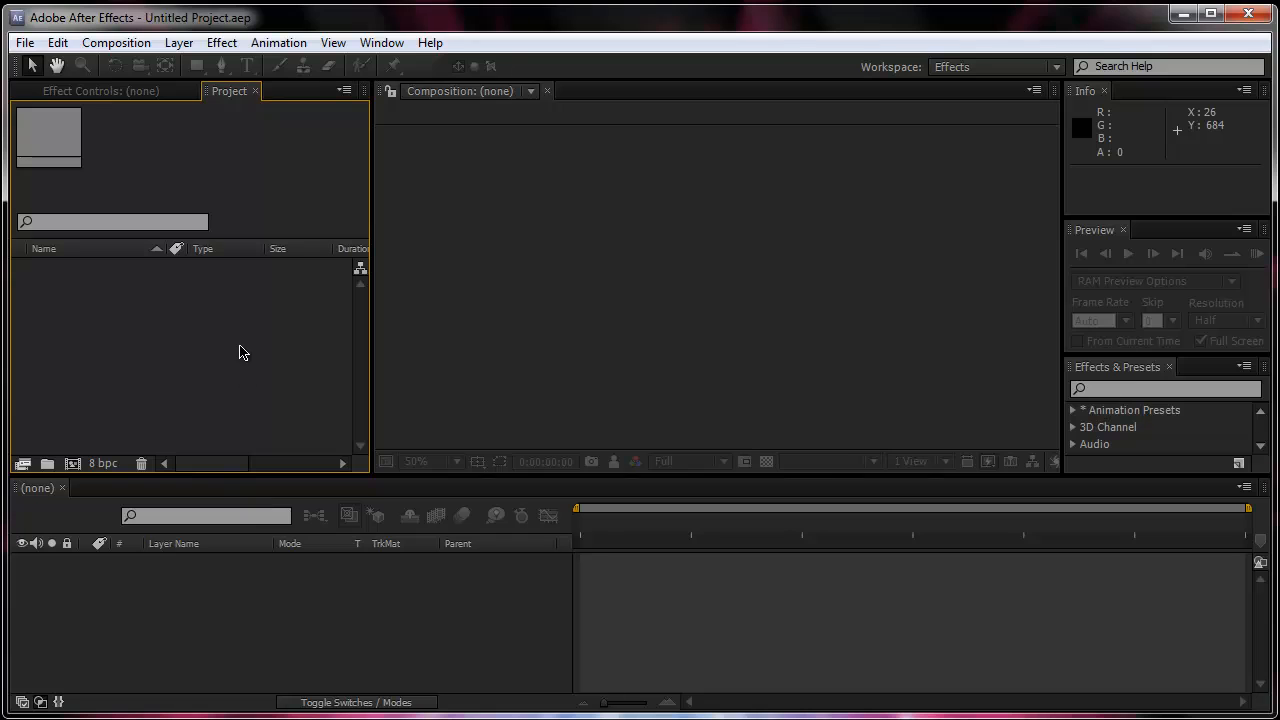
Step: Create a composition named Light Leaks at 1280 x 720 px, square pixels, 24 fps, with a duration of 0:01:18:00
{"action": "left_click", "coordinate": [148, 88]}
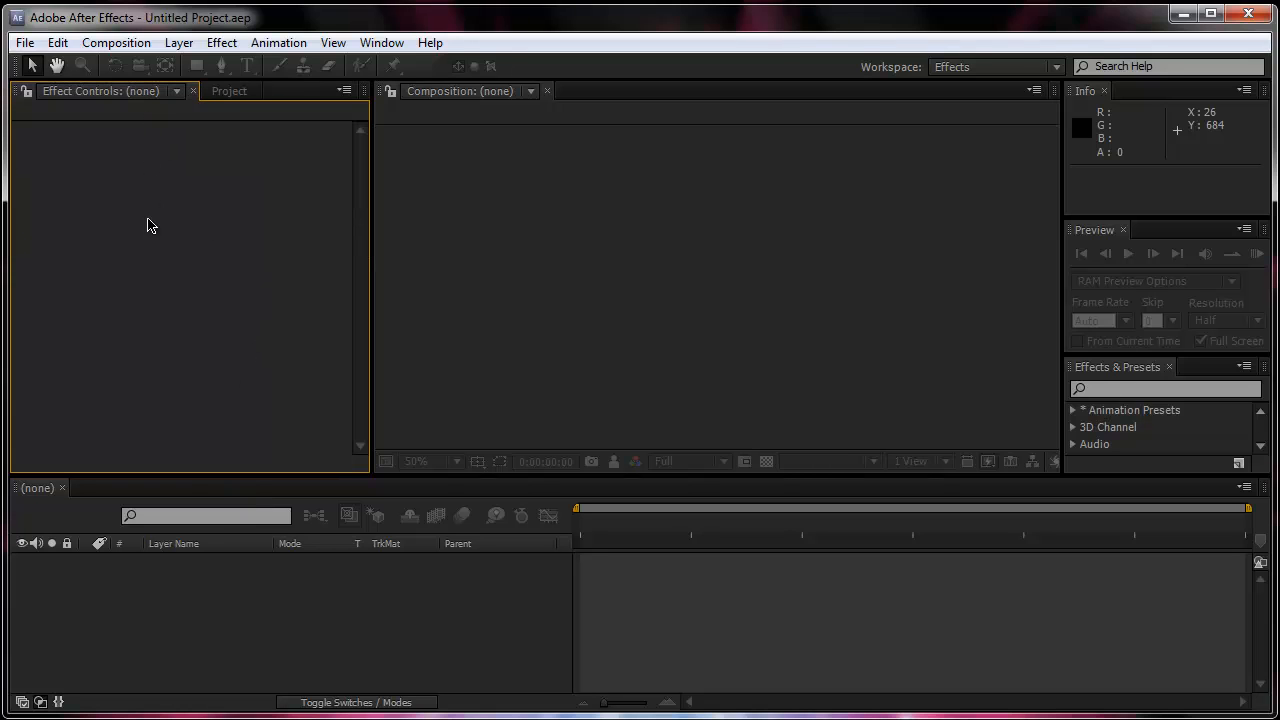
{"action": "left_click", "coordinate": [25, 43]}
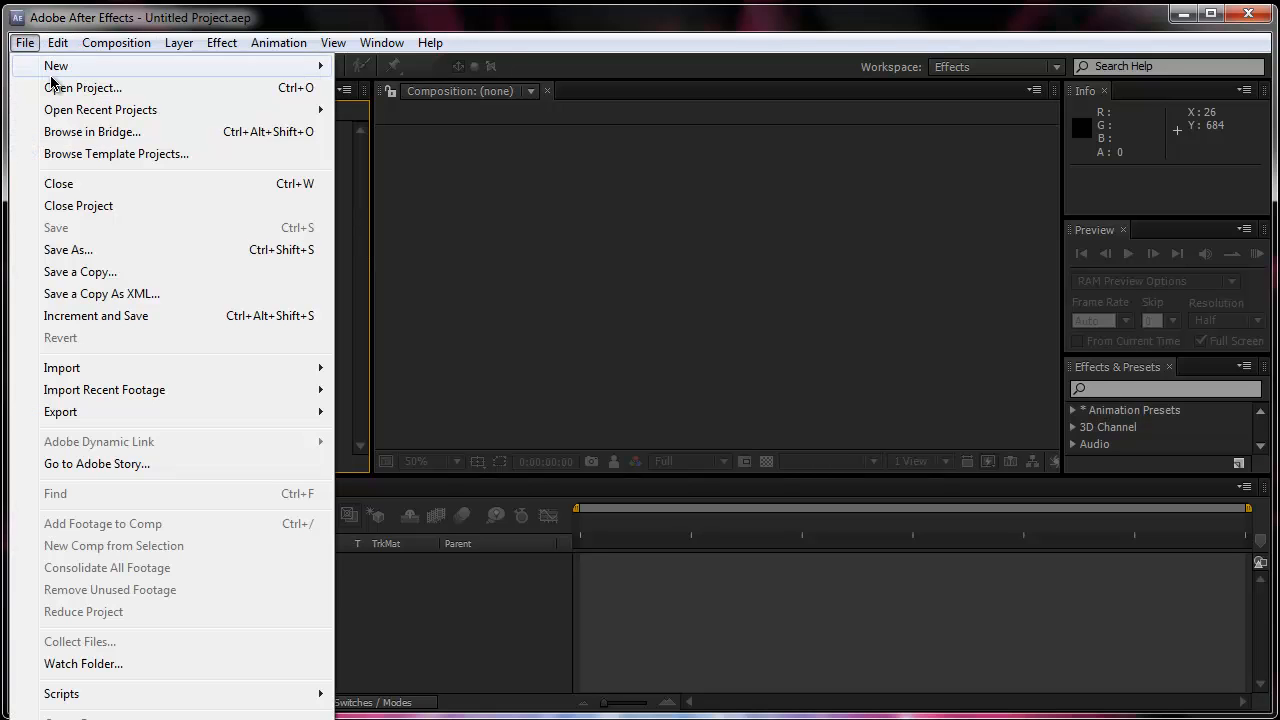
{"action": "left_click", "coordinate": [458, 215]}
{"action": "key", "text": "ctrl+n"}
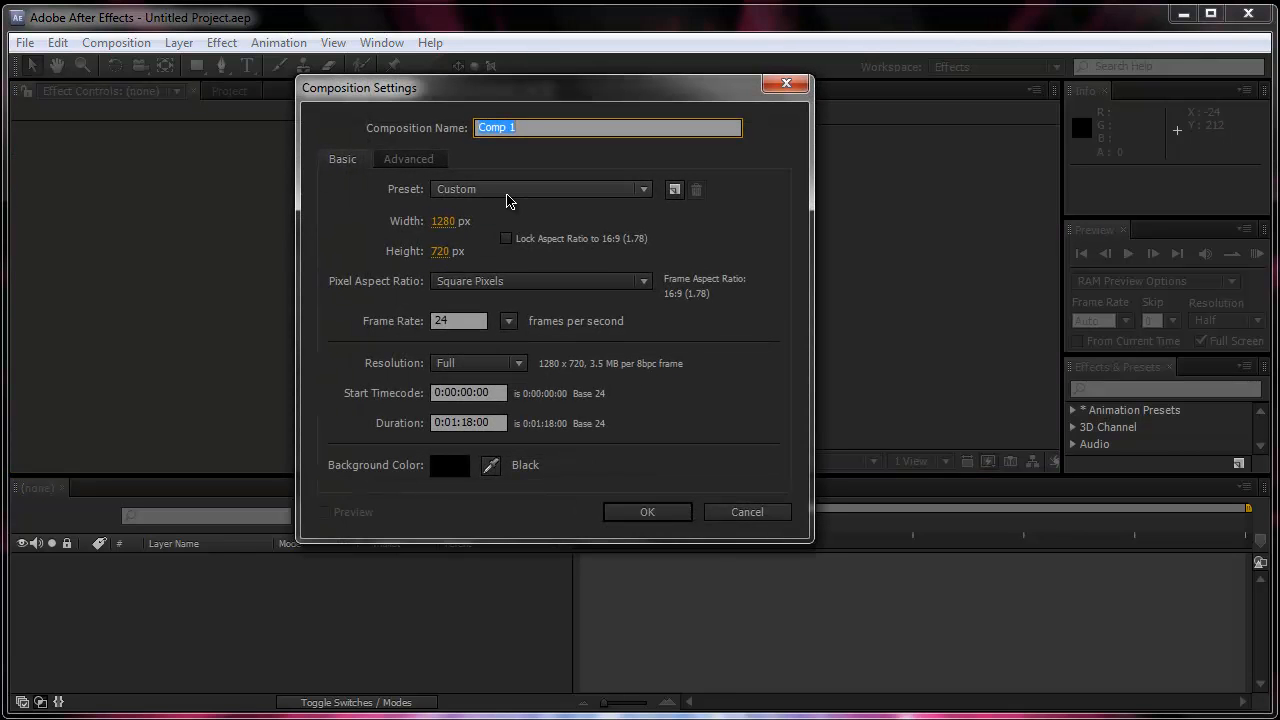
{"action": "type", "text": "Light Leaks"}
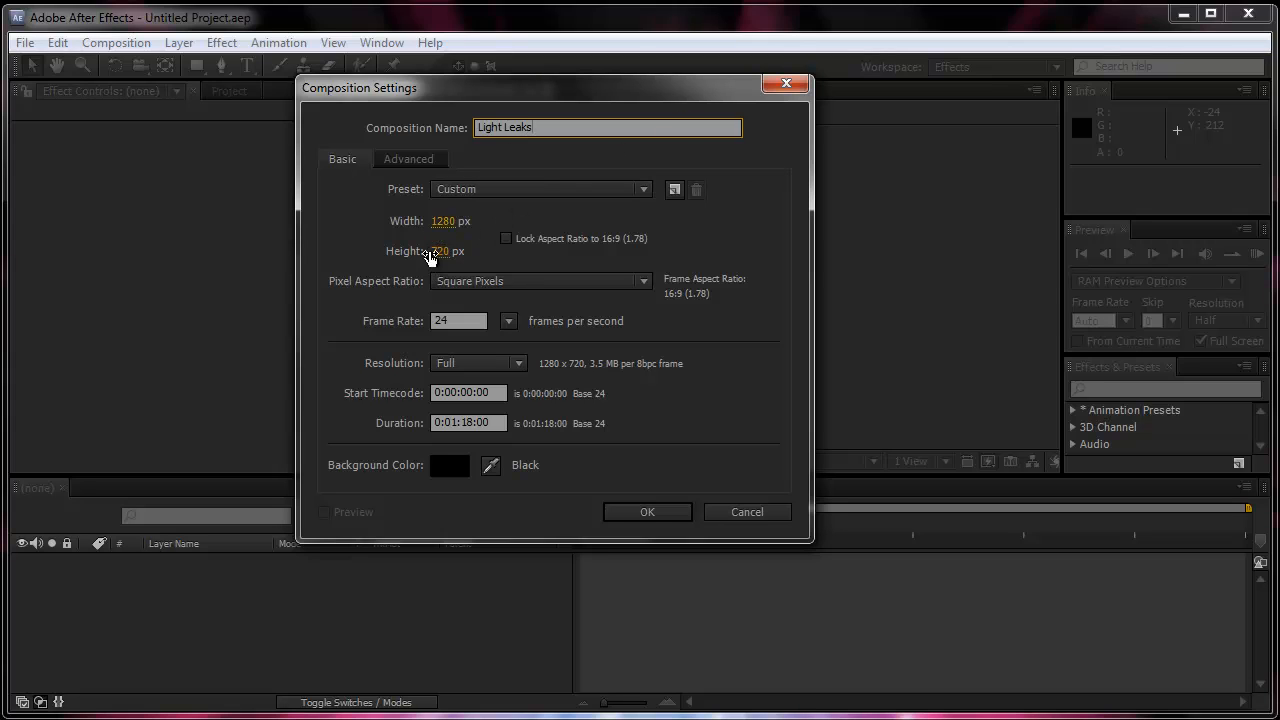
{"action": "left_click", "coordinate": [484, 320]}
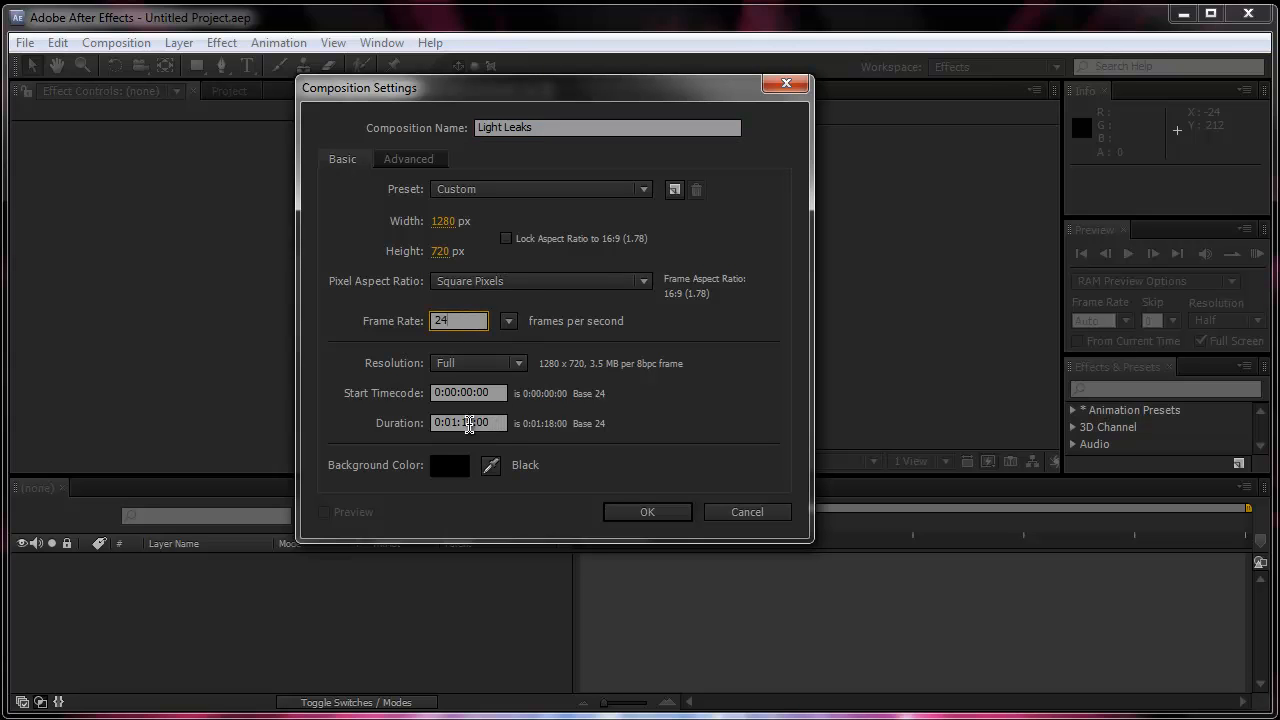
{"action": "left_click", "coordinate": [643, 516]}
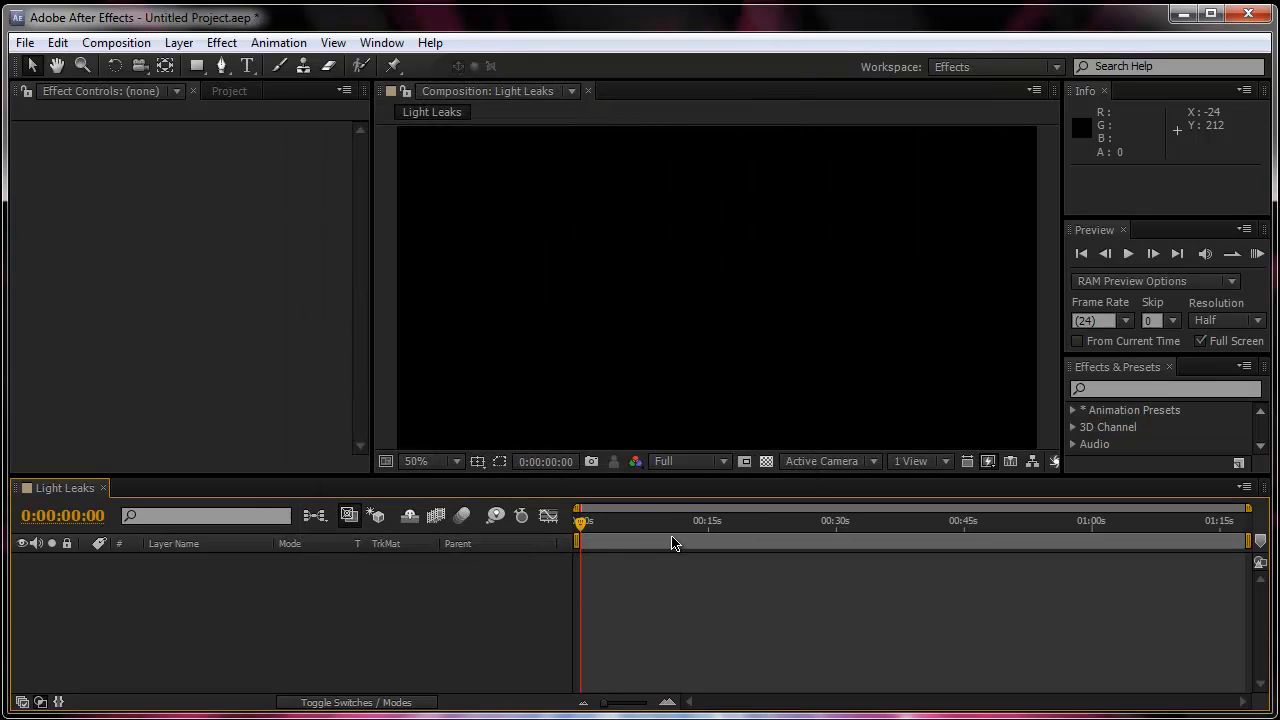
Step: Import the glidecam_test--run-_1280x720.mp4 footage from the Assets folder in the Light Leaks tutorial folder
{"action": "left_click", "coordinate": [184, 417]}
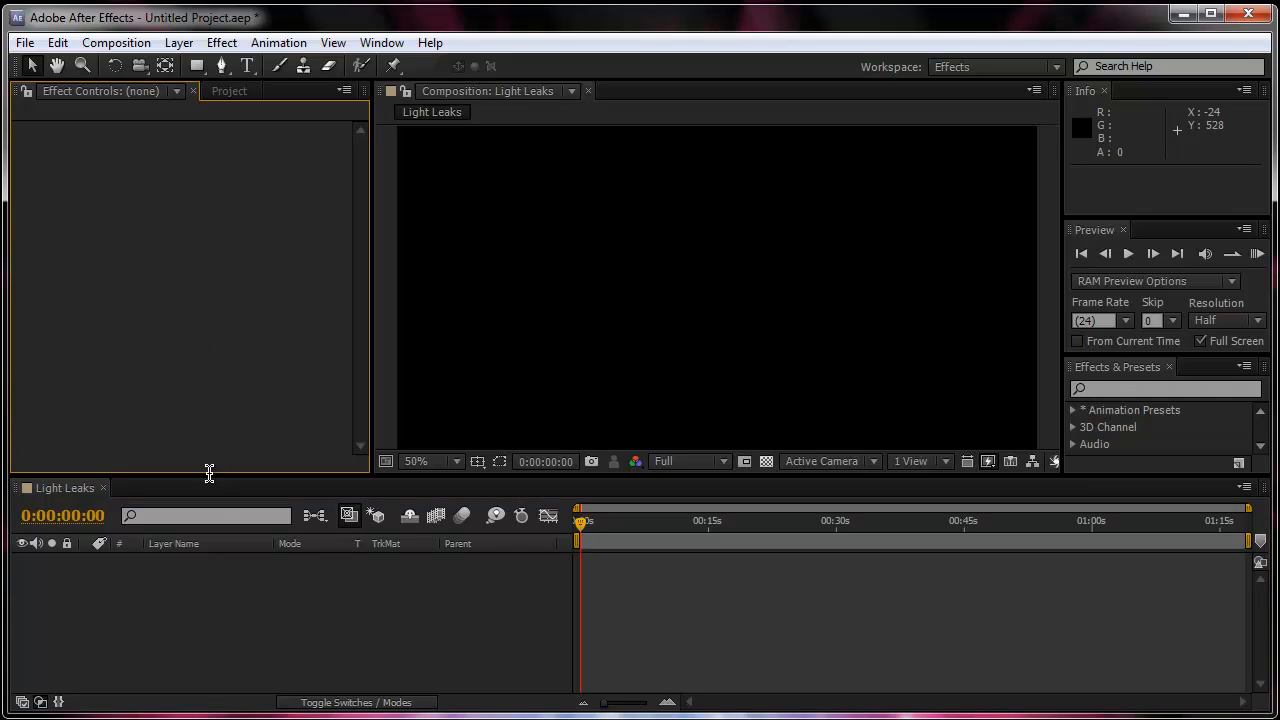
{"action": "left_click", "coordinate": [236, 640]}
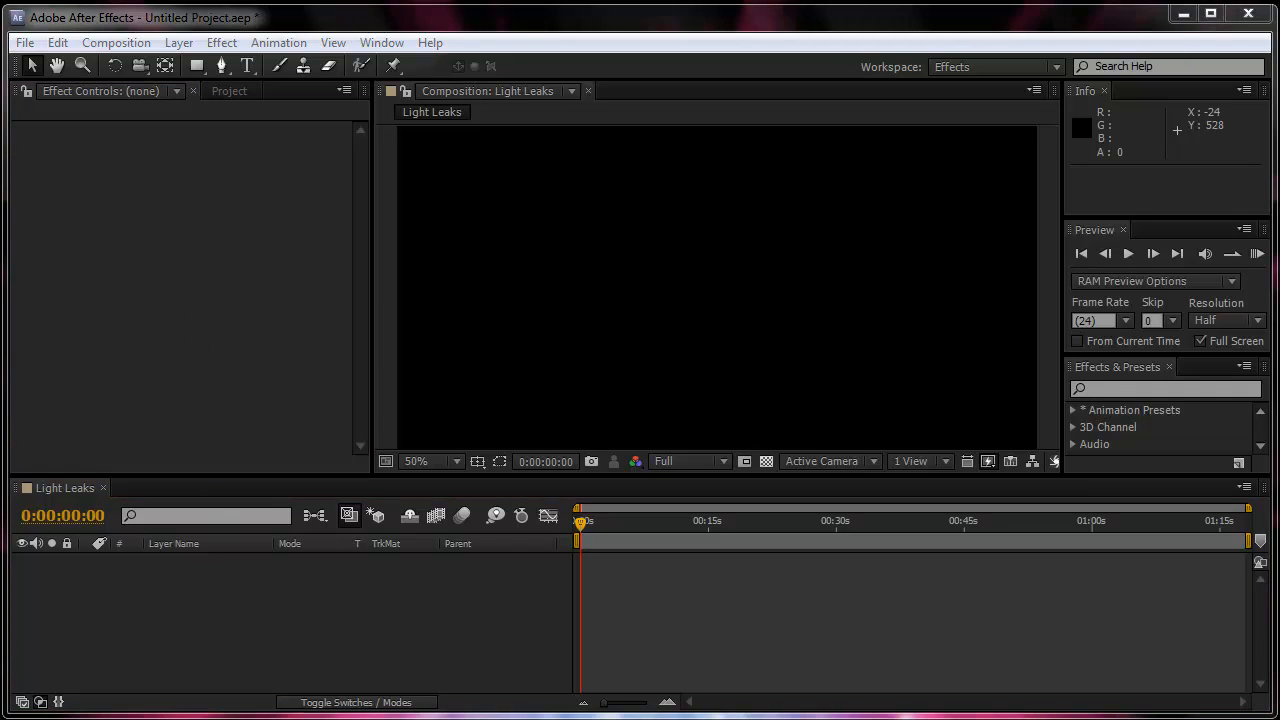
{"action": "left_click", "coordinate": [145, 353]}
{"action": "key", "text": "alt+Tab"}
{"action": "double_click", "coordinate": [516, 345]}
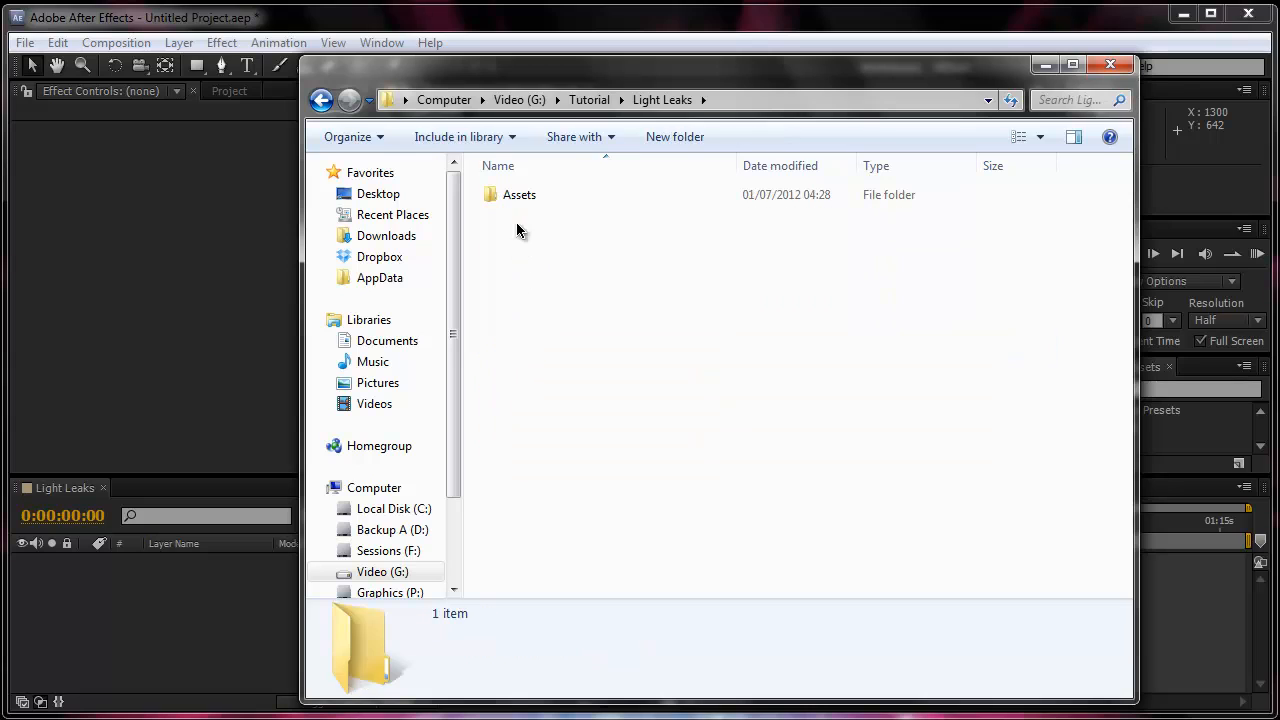
{"action": "double_click", "coordinate": [514, 195]}
{"action": "left_click_drag", "start_coordinate": [525, 240], "coordinate": [227, 342]}
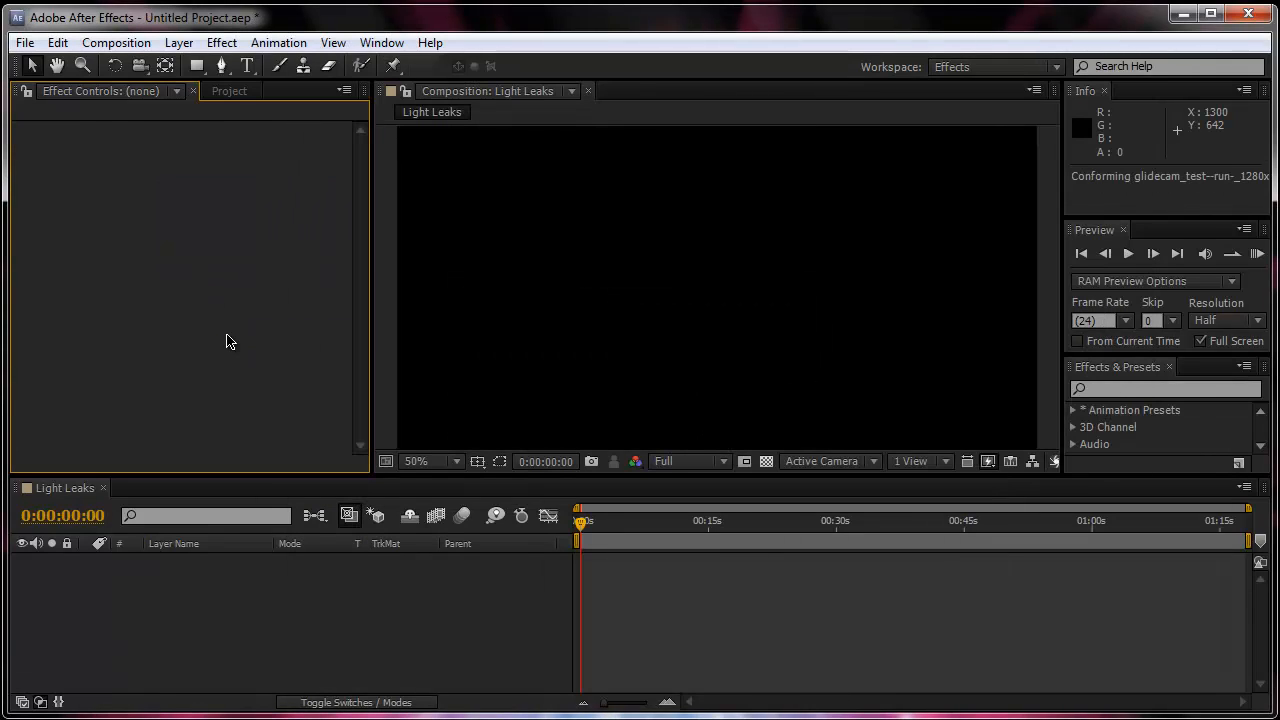
Step: Show the project items and inspect the imported glidecam footage's details
{"action": "left_click", "coordinate": [229, 91]}
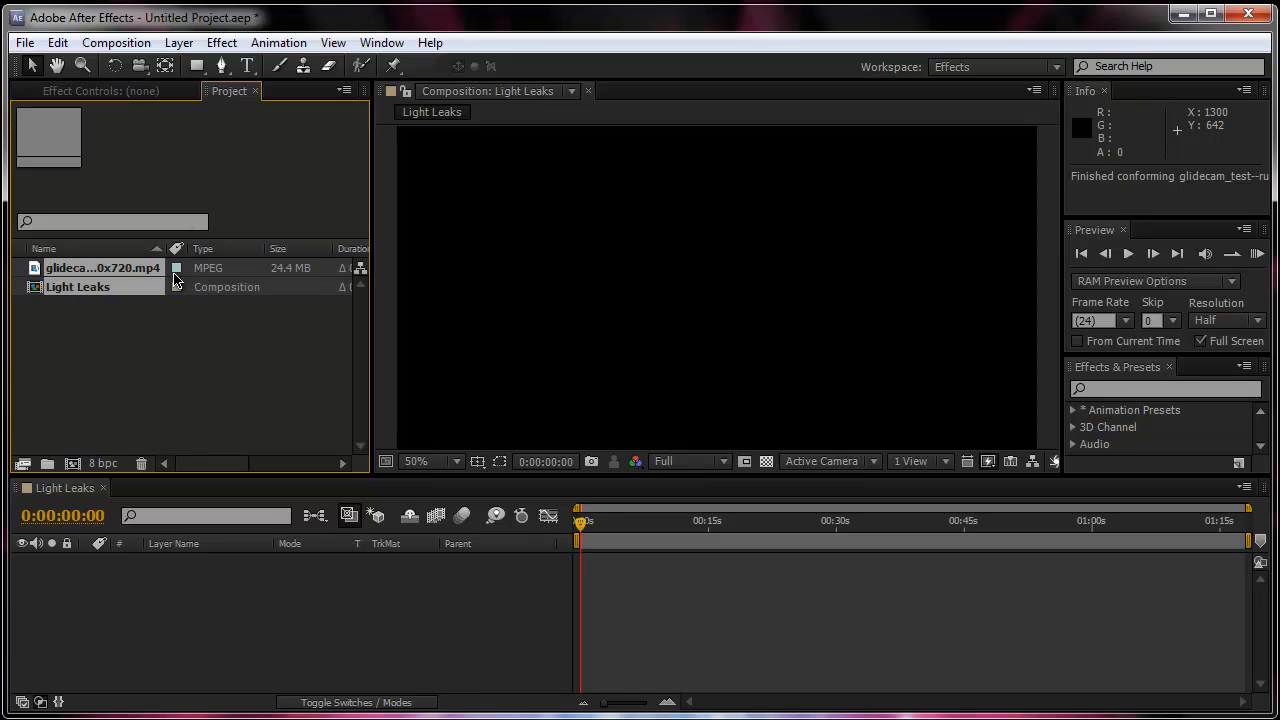
{"action": "left_click", "coordinate": [180, 338]}
{"action": "left_click", "coordinate": [120, 277]}
{"action": "left_click", "coordinate": [156, 351]}
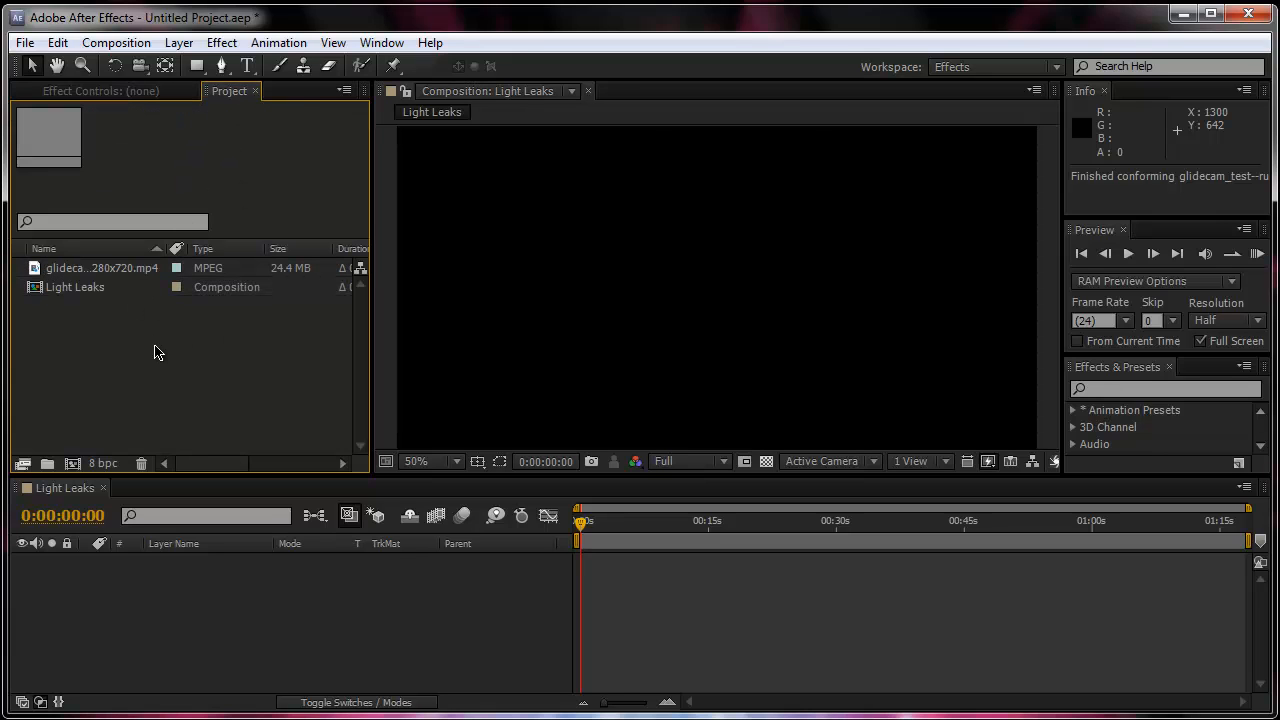
{"action": "left_click", "coordinate": [143, 277]}
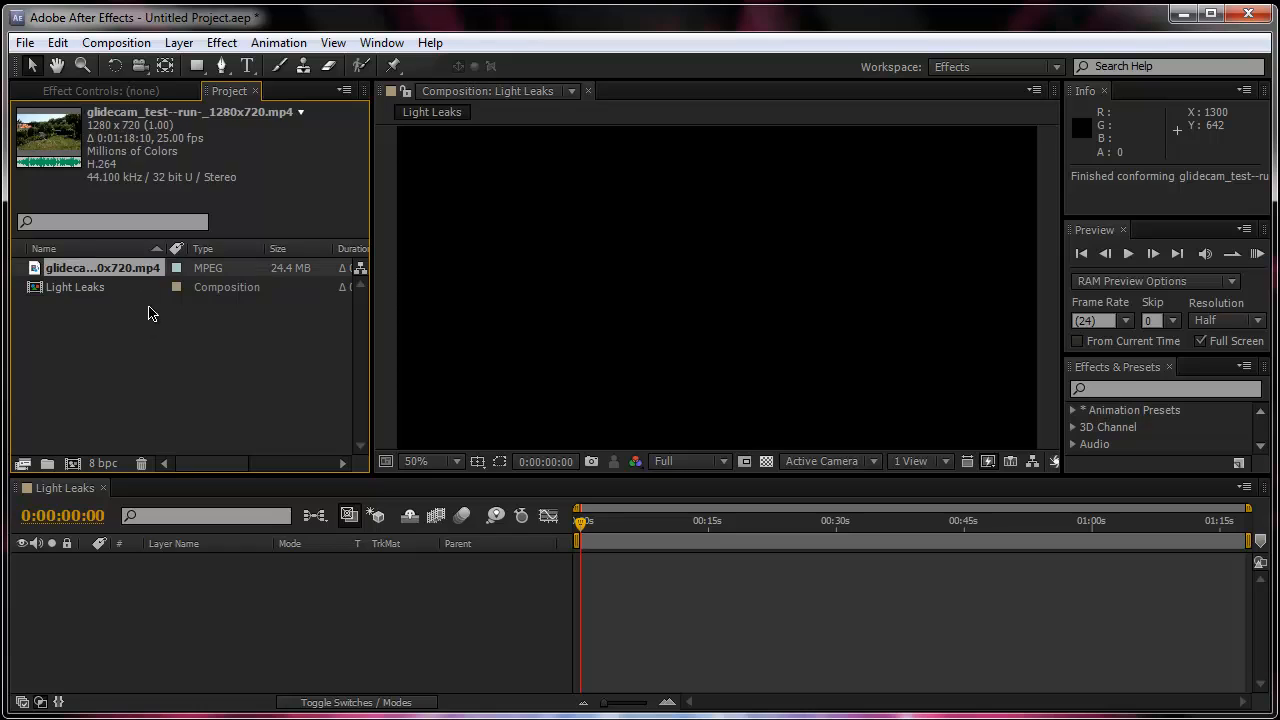
{"action": "left_click", "coordinate": [147, 309]}
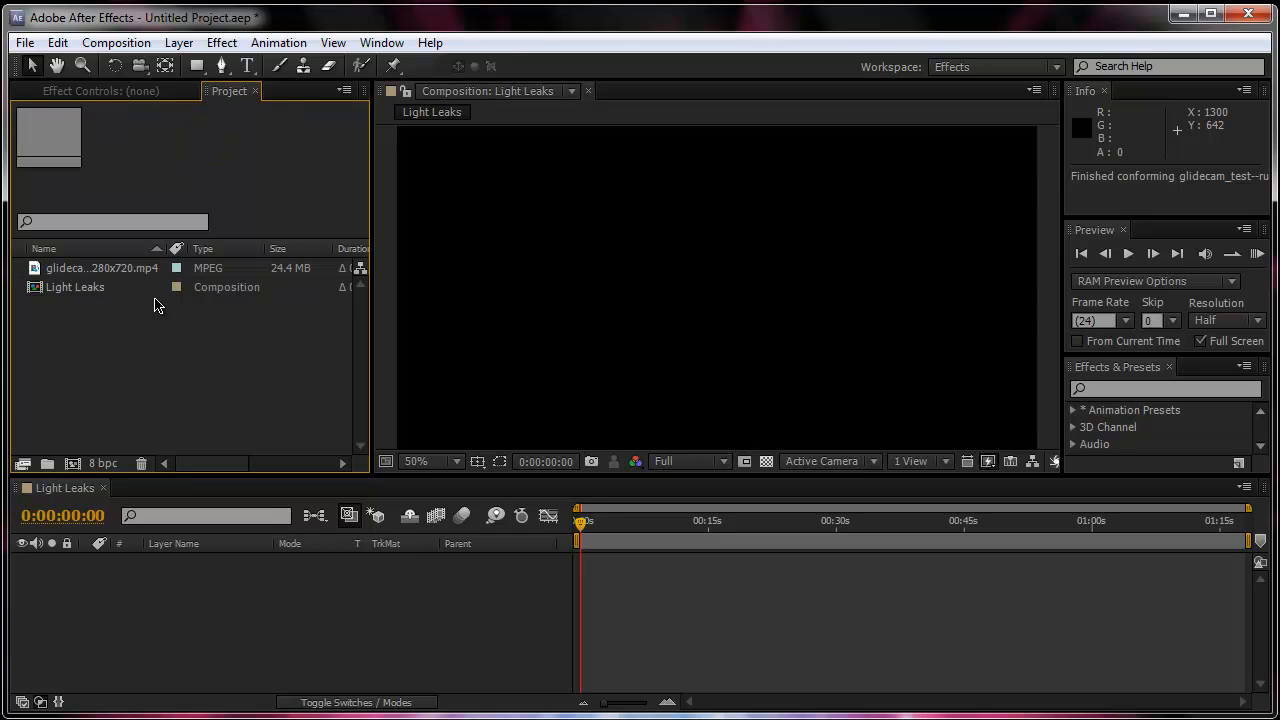
Step: Add the glidecam footage to the Light Leaks composition as a layer starting at 0:00:00:00
{"action": "left_click", "coordinate": [116, 277]}
{"action": "left_click_drag", "start_coordinate": [116, 277], "coordinate": [210, 591]}
{"action": "scroll", "coordinate": [643, 338], "scroll_direction": "down", "scroll_amount": 2}
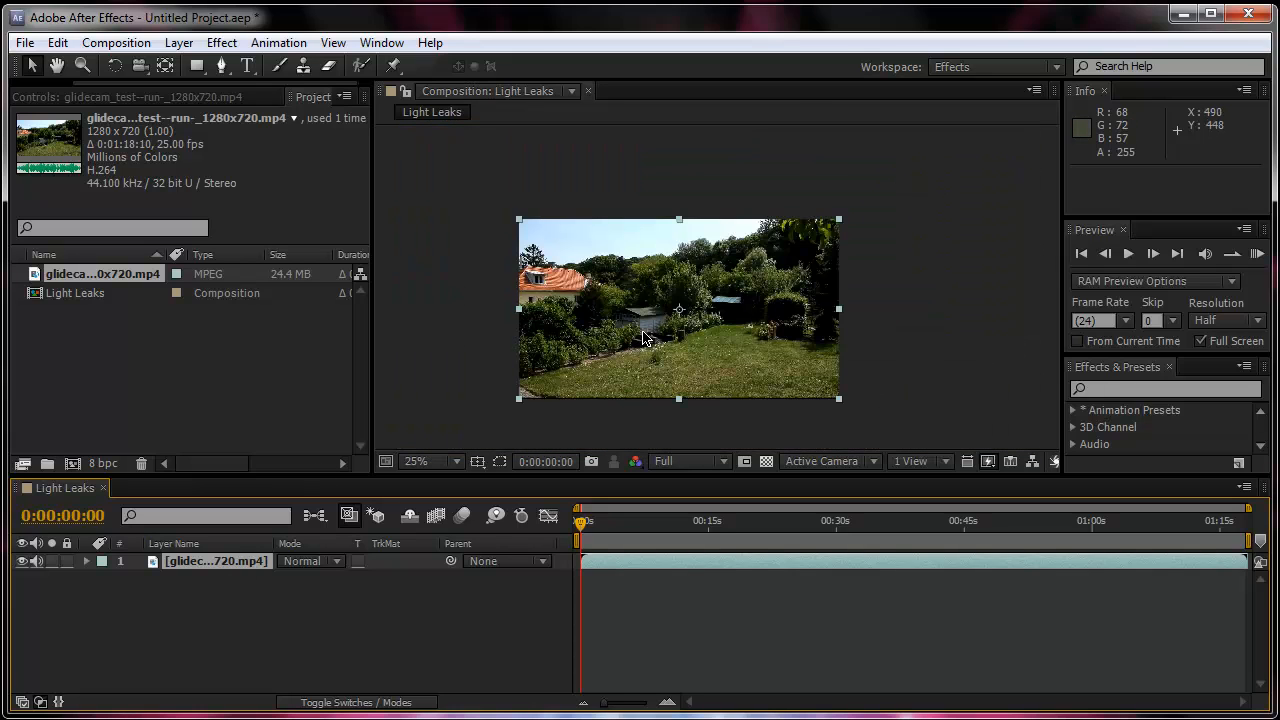
{"action": "scroll", "coordinate": [643, 338], "scroll_direction": "up", "scroll_amount": 2}
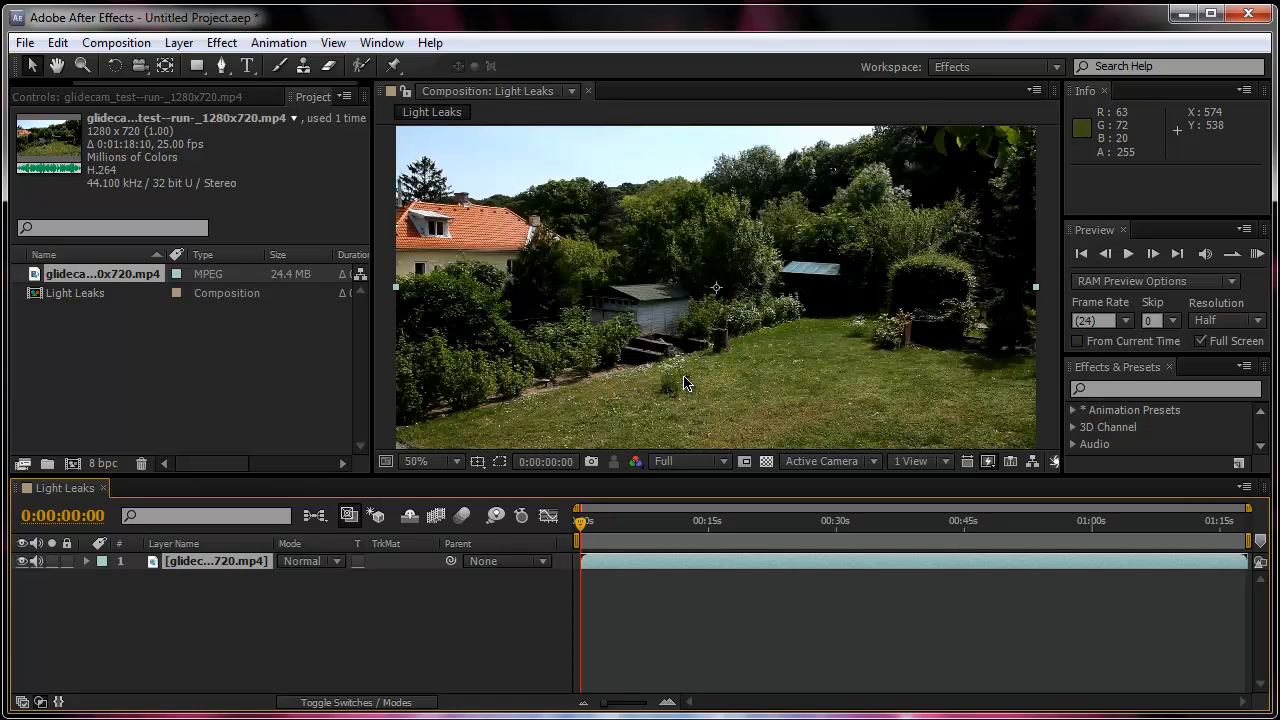
{"action": "left_click", "coordinate": [428, 461]}
{"action": "left_click", "coordinate": [472, 508]}
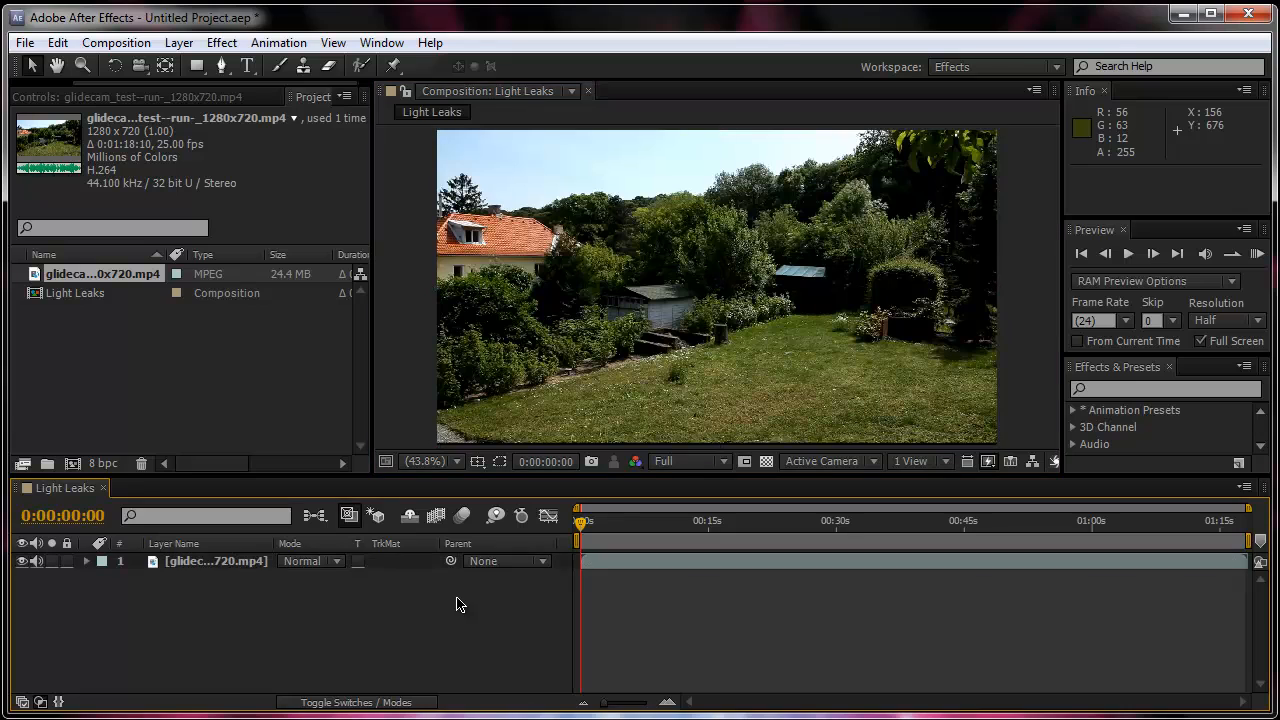
Step: Add an adjustment layer above the footage and rename it Curves
{"action": "right_click", "coordinate": [231, 599]}
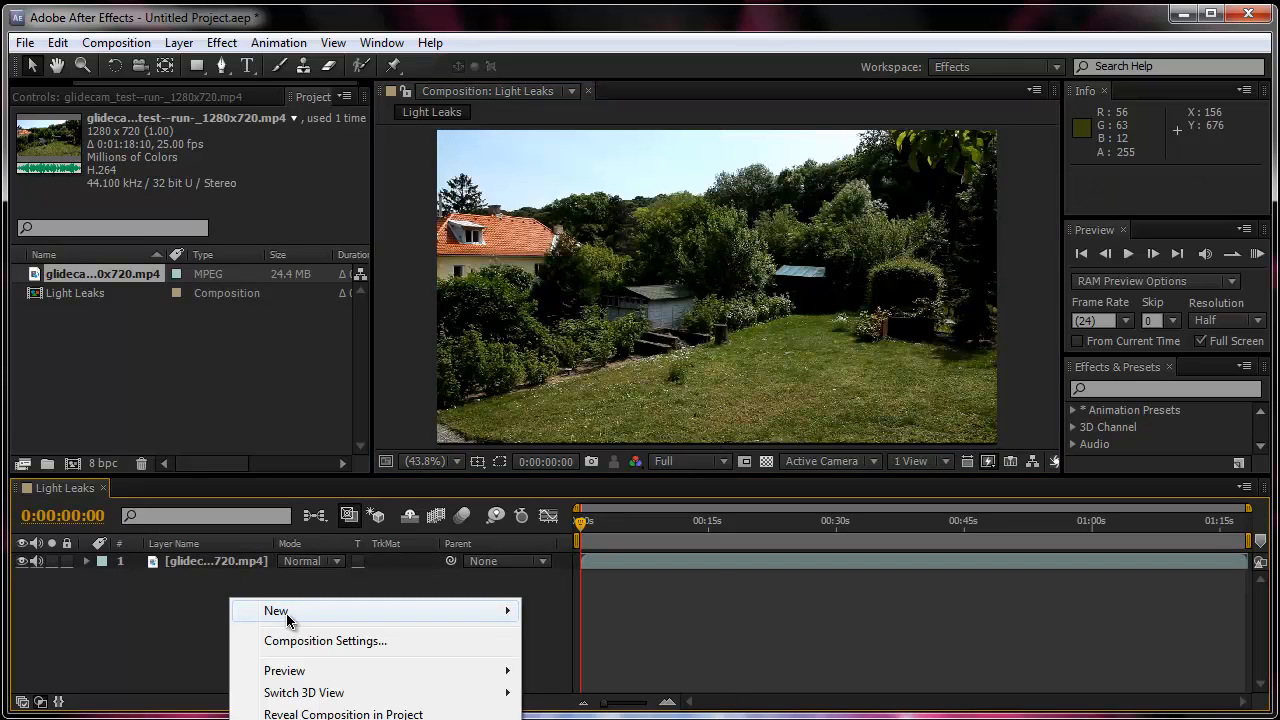
{"action": "mouse_move", "coordinate": [286, 611]}
{"action": "left_click", "coordinate": [590, 719]}
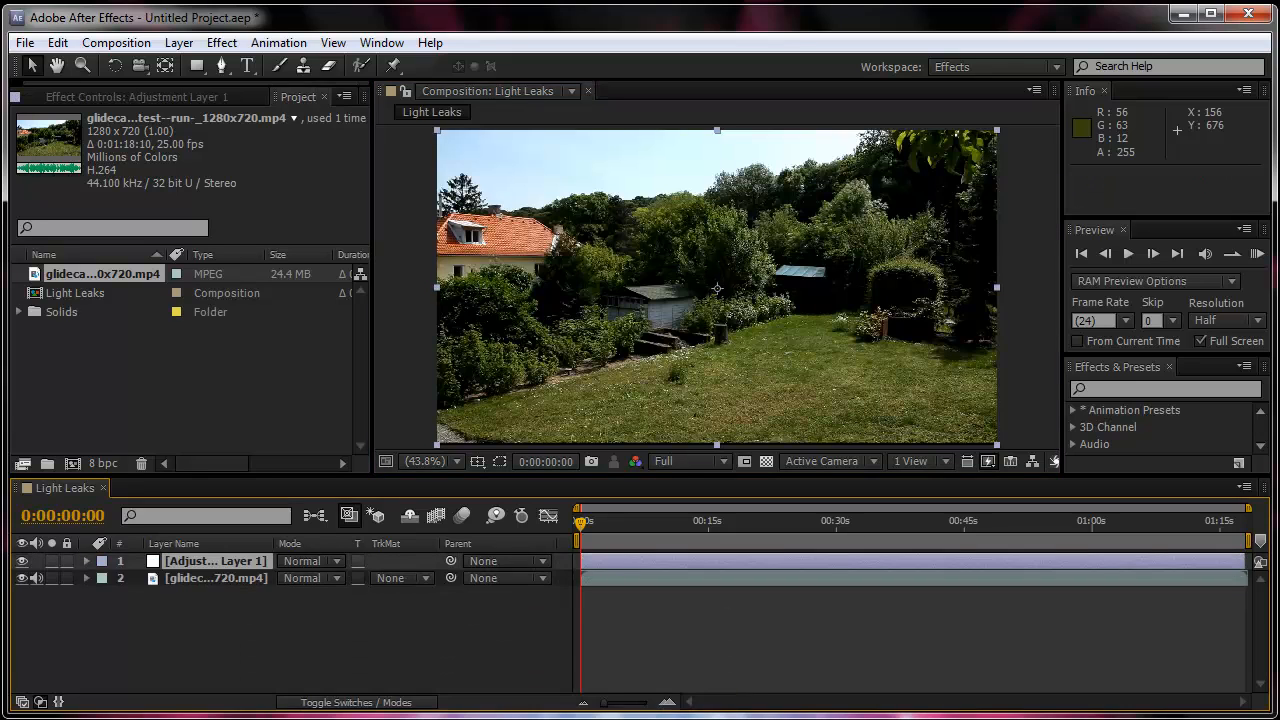
{"action": "double_click", "coordinate": [214, 562]}
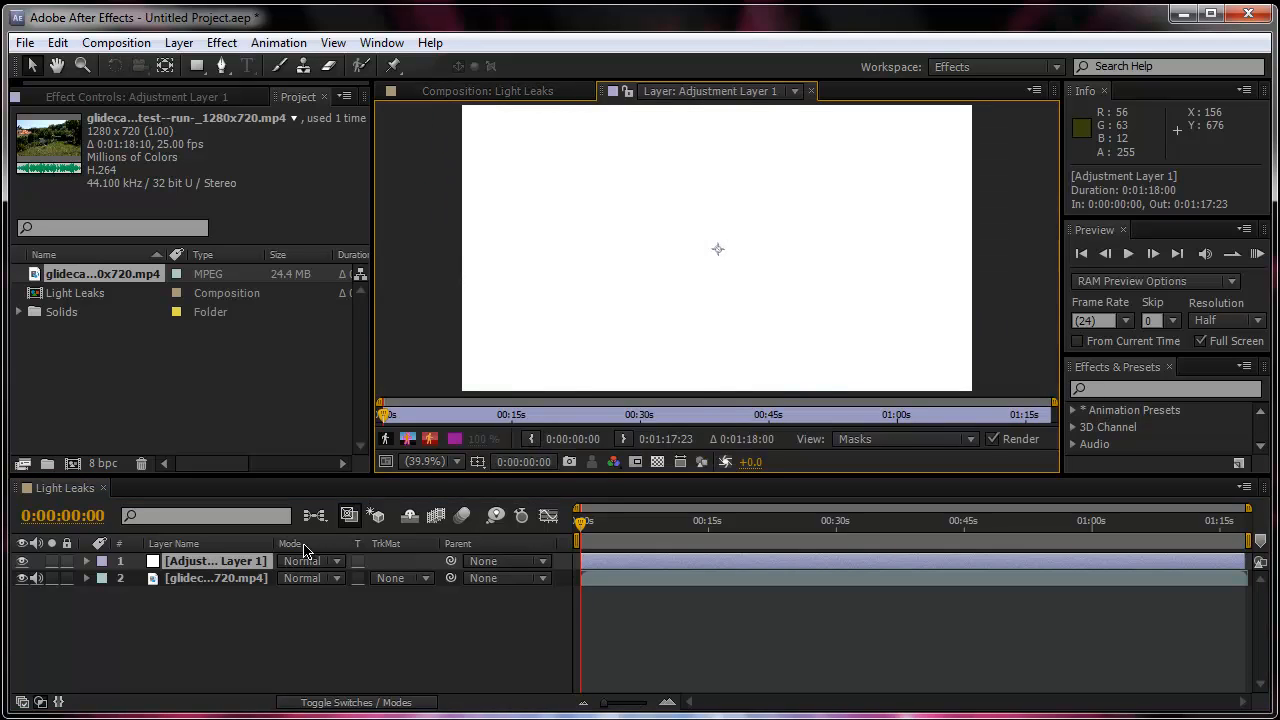
{"action": "left_click", "coordinate": [472, 90]}
{"action": "left_click", "coordinate": [196, 570]}
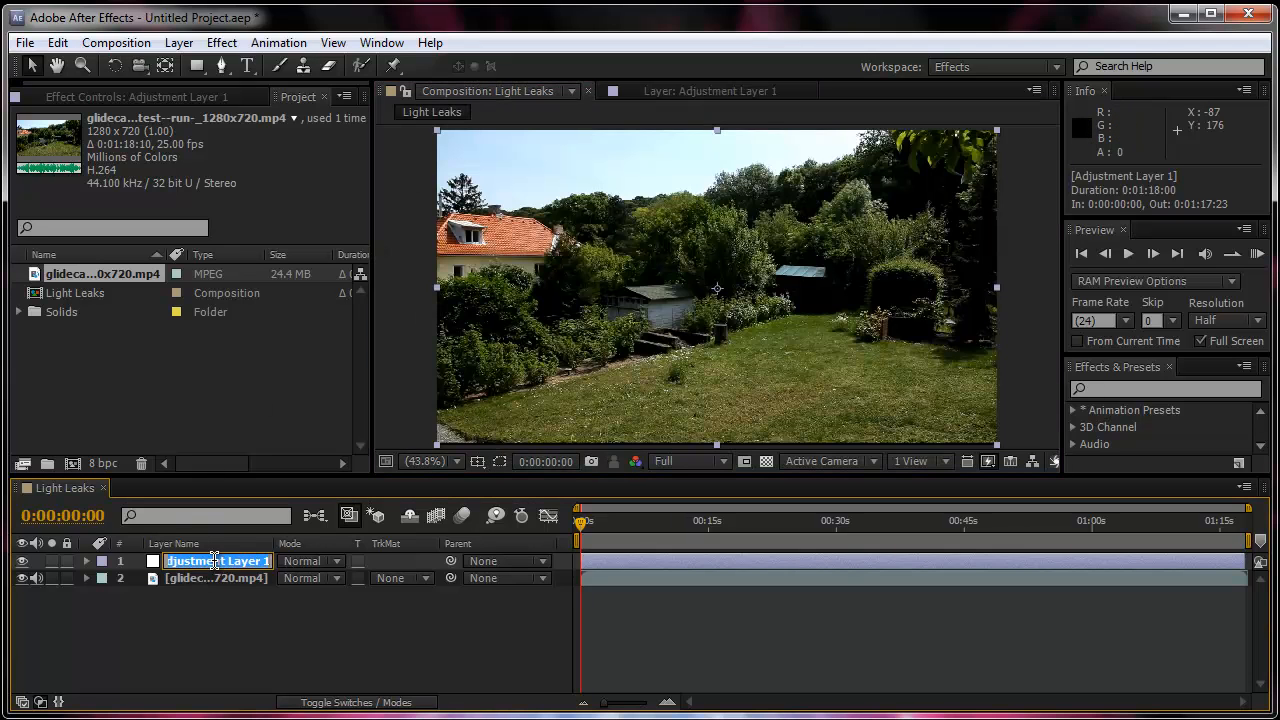
{"action": "key", "text": "Return"}
{"action": "type", "text": "Curves"}
{"action": "key", "text": "Return"}
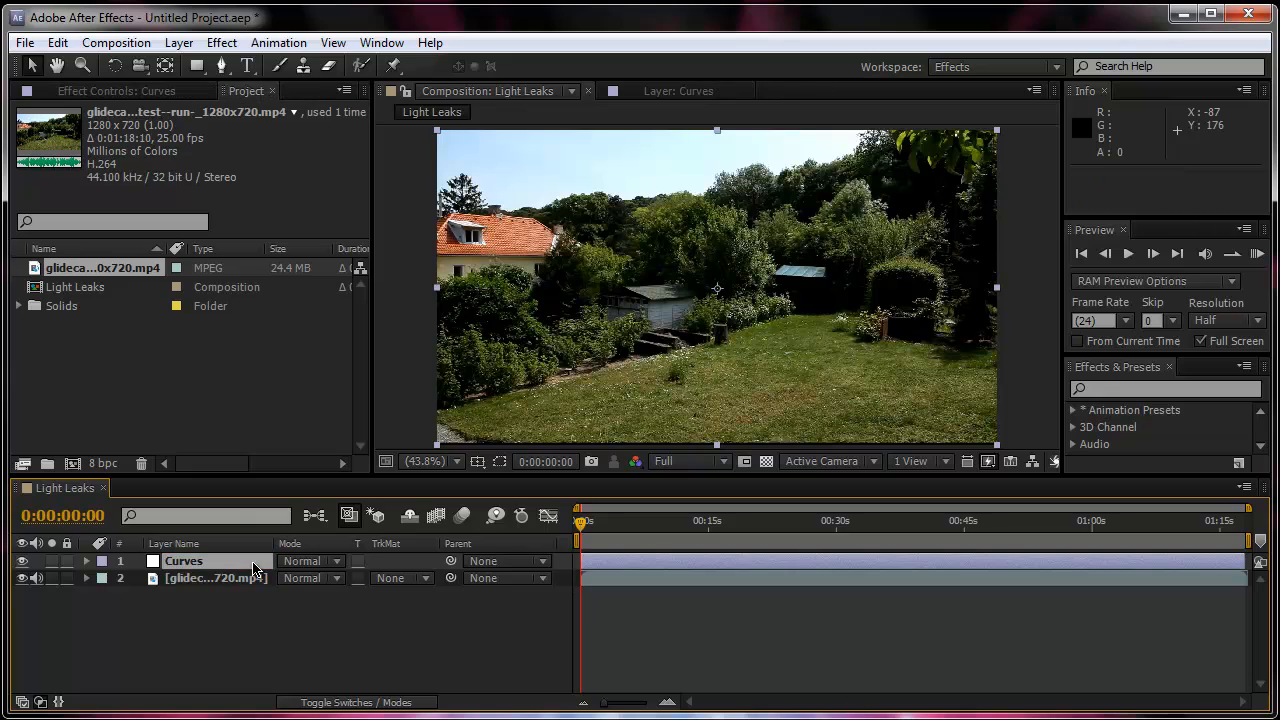
Step: Apply the Curves color correction effect to the Curves adjustment layer
{"action": "left_click", "coordinate": [229, 45]}
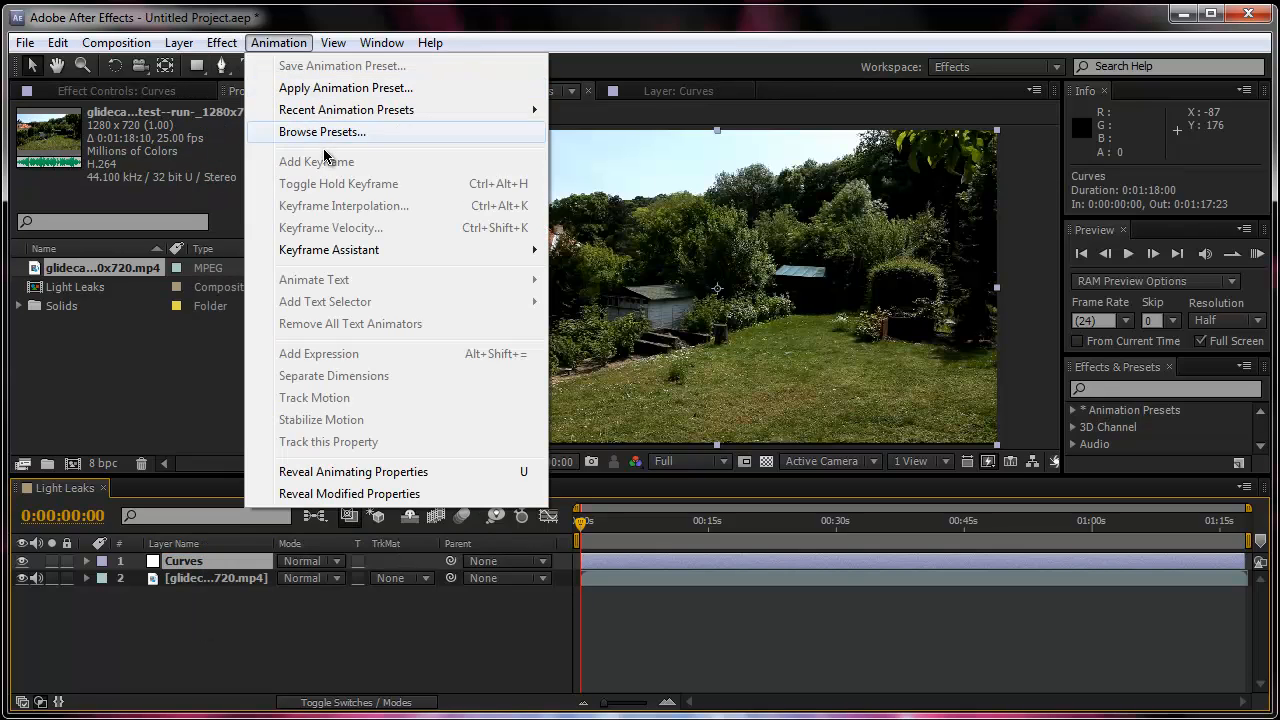
{"action": "mouse_move", "coordinate": [283, 238]}
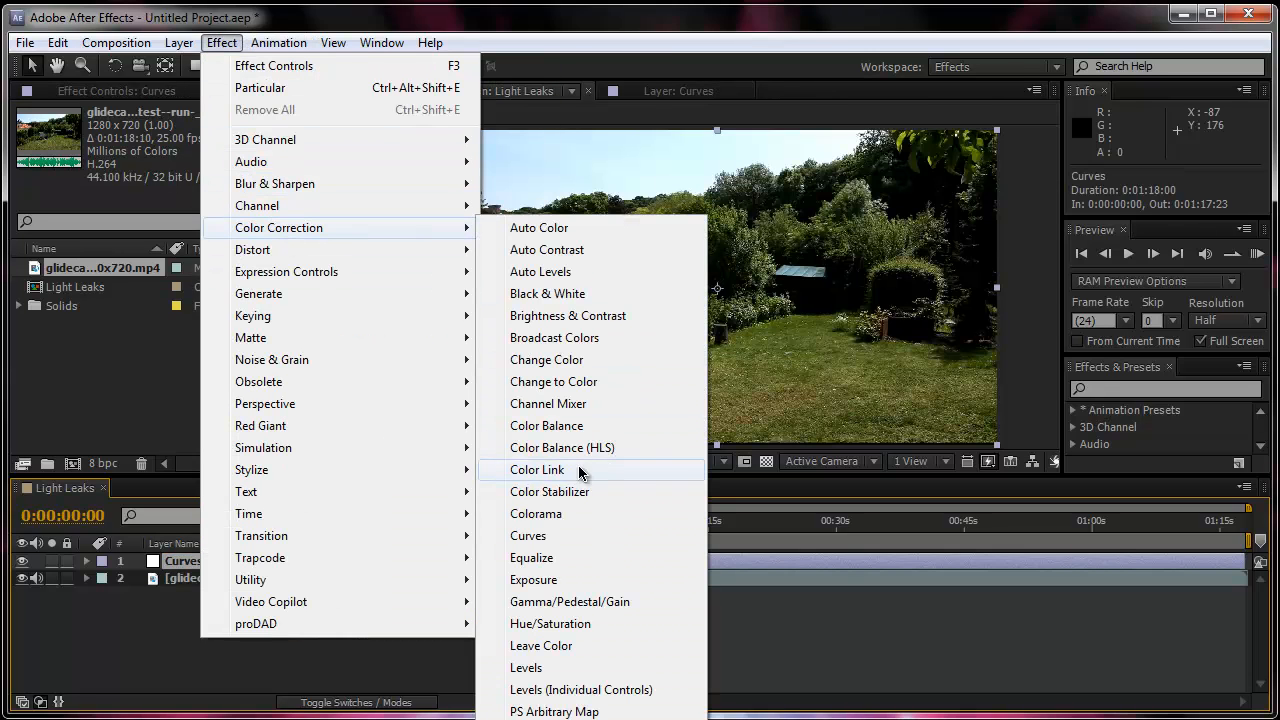
{"action": "left_click", "coordinate": [545, 536]}
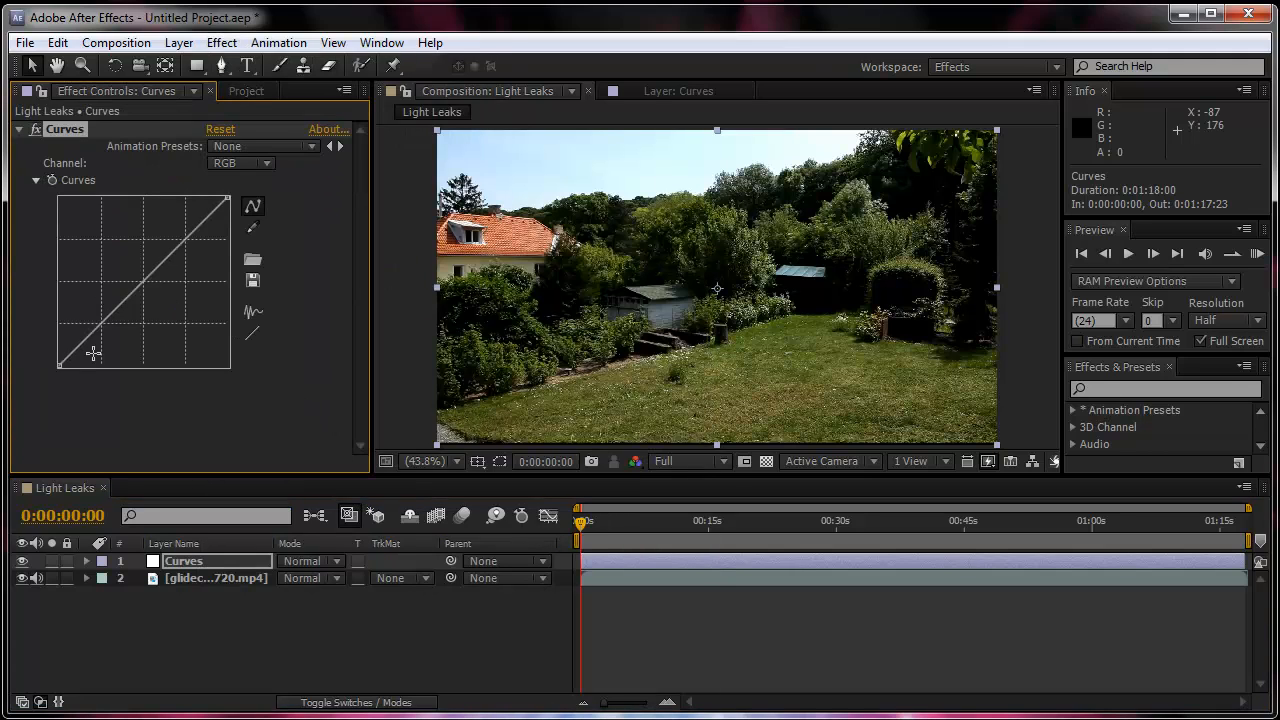
Step: Flatten the RGB curve by raising its black point, lowering its white point and lifting the midpoint slightly
{"action": "left_click_drag", "start_coordinate": [62, 361], "coordinate": [60, 349]}
{"action": "left_click", "coordinate": [139, 275]}
{"action": "mouse_move", "coordinate": [145, 293]}
{"action": "left_mouse_down"}
{"action": "mouse_move", "coordinate": [154, 300]}
{"action": "mouse_move", "coordinate": [148, 288]}
{"action": "left_mouse_up"}
{"action": "mouse_move", "coordinate": [228, 201]}
{"action": "left_mouse_down"}
{"action": "mouse_move", "coordinate": [228, 228]}
{"action": "mouse_move", "coordinate": [246, 213]}
{"action": "left_mouse_up"}
{"action": "left_click_drag", "start_coordinate": [62, 348], "coordinate": [60, 341]}
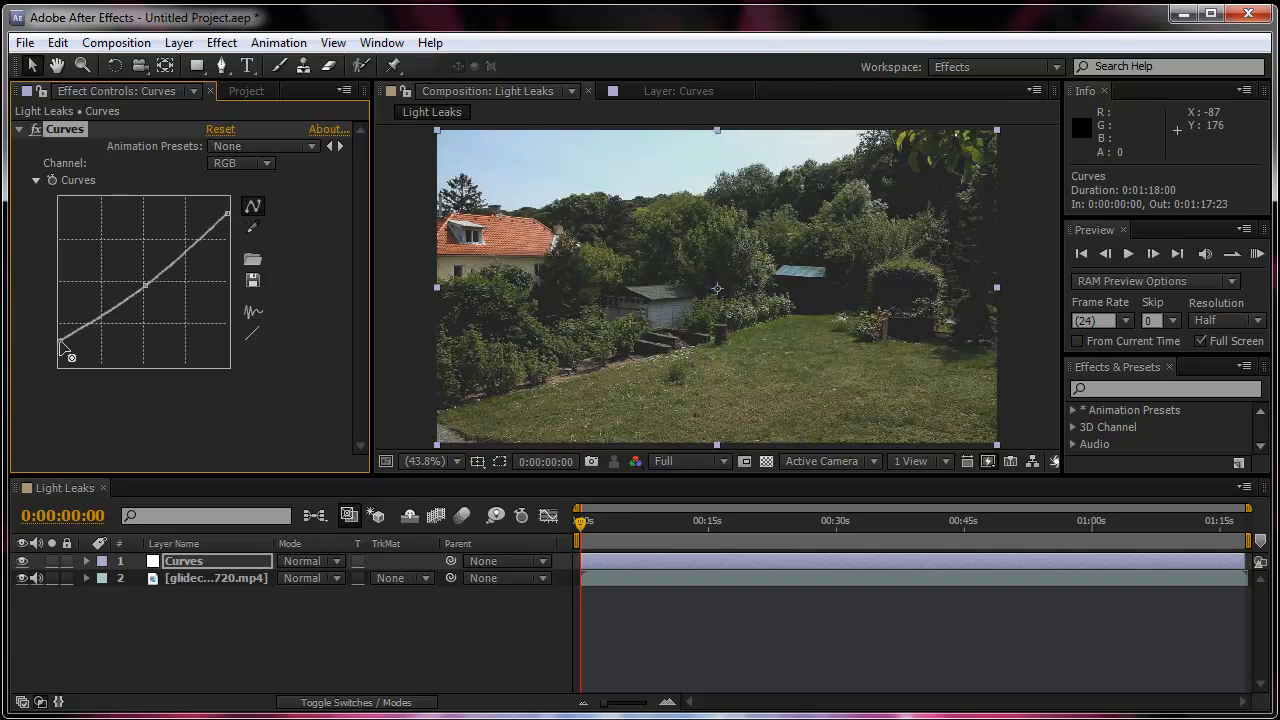
{"action": "mouse_move", "coordinate": [155, 283]}
{"action": "left_mouse_down"}
{"action": "mouse_move", "coordinate": [149, 294]}
{"action": "mouse_move", "coordinate": [141, 279]}
{"action": "left_mouse_up"}
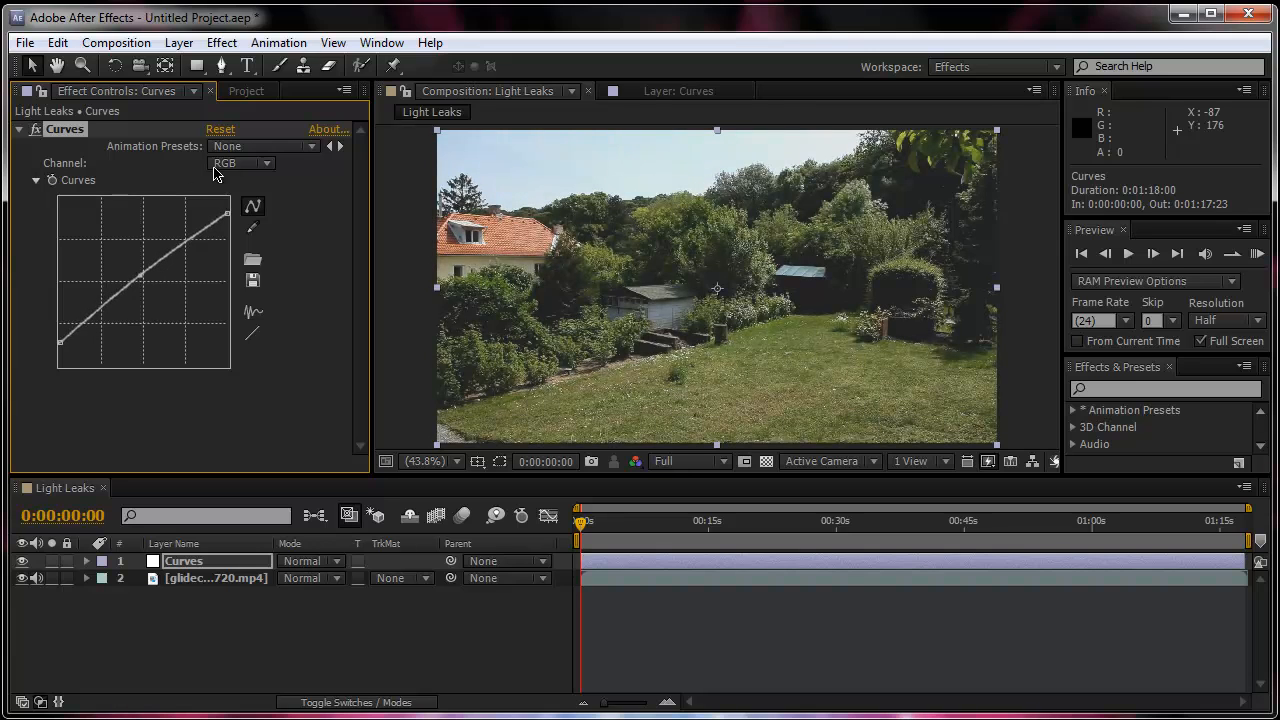
Step: In the Red channel curve, lift the midpoint, raise the black point and pull the white point inward to brighten the reds
{"action": "left_click", "coordinate": [214, 168]}
{"action": "left_click", "coordinate": [228, 205]}
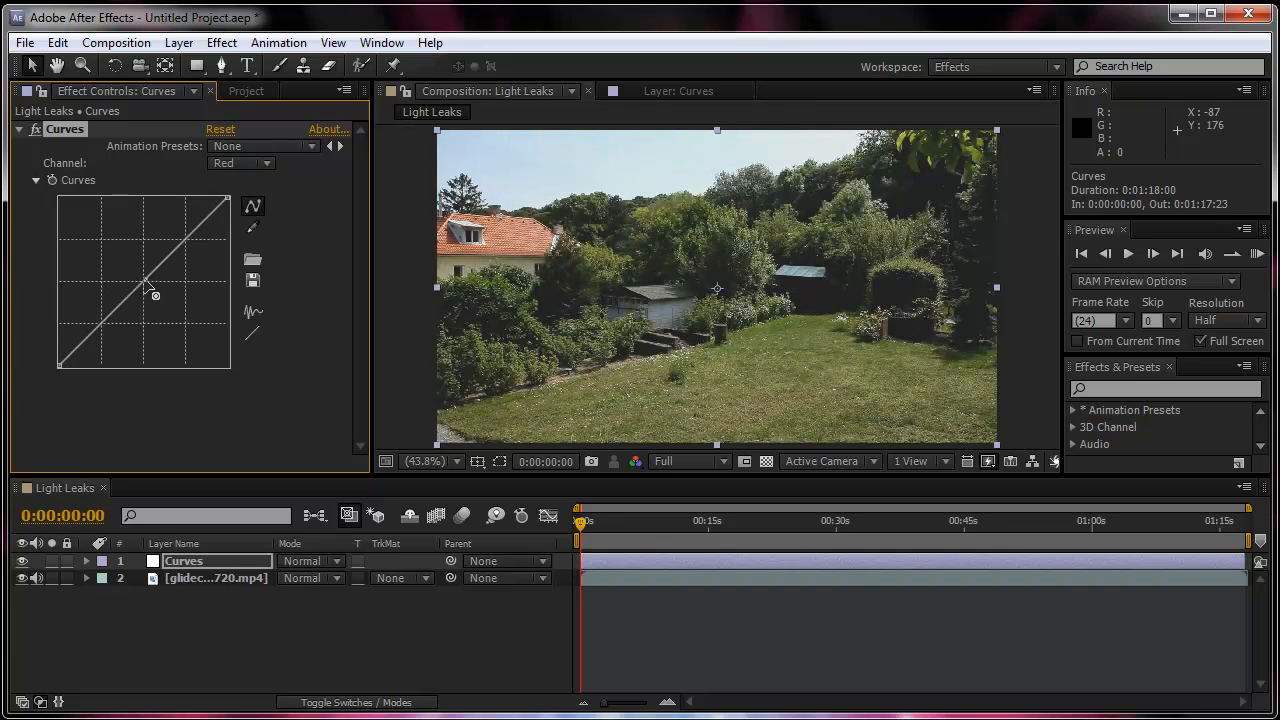
{"action": "left_click_drag", "start_coordinate": [146, 286], "coordinate": [139, 271]}
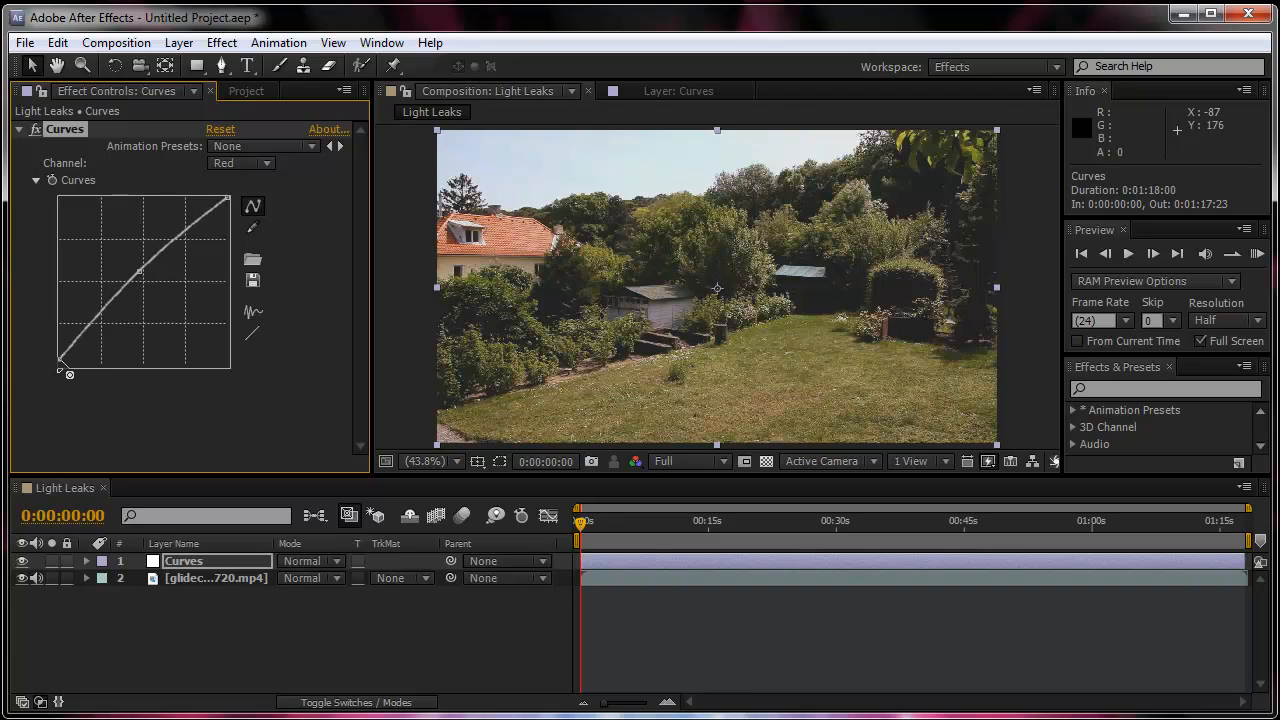
{"action": "left_click_drag", "start_coordinate": [227, 202], "coordinate": [201, 195]}
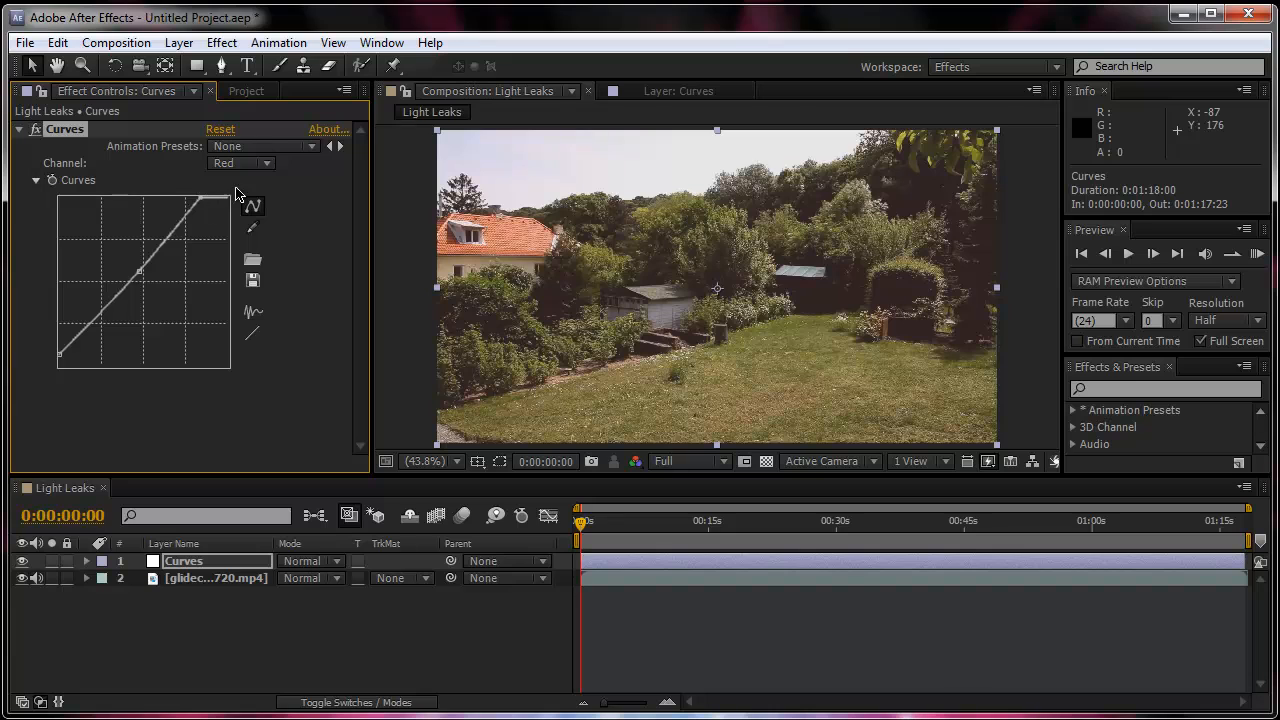
{"action": "mouse_move", "coordinate": [139, 270]}
{"action": "left_mouse_down"}
{"action": "mouse_move", "coordinate": [163, 289]}
{"action": "mouse_move", "coordinate": [140, 270]}
{"action": "left_mouse_up"}
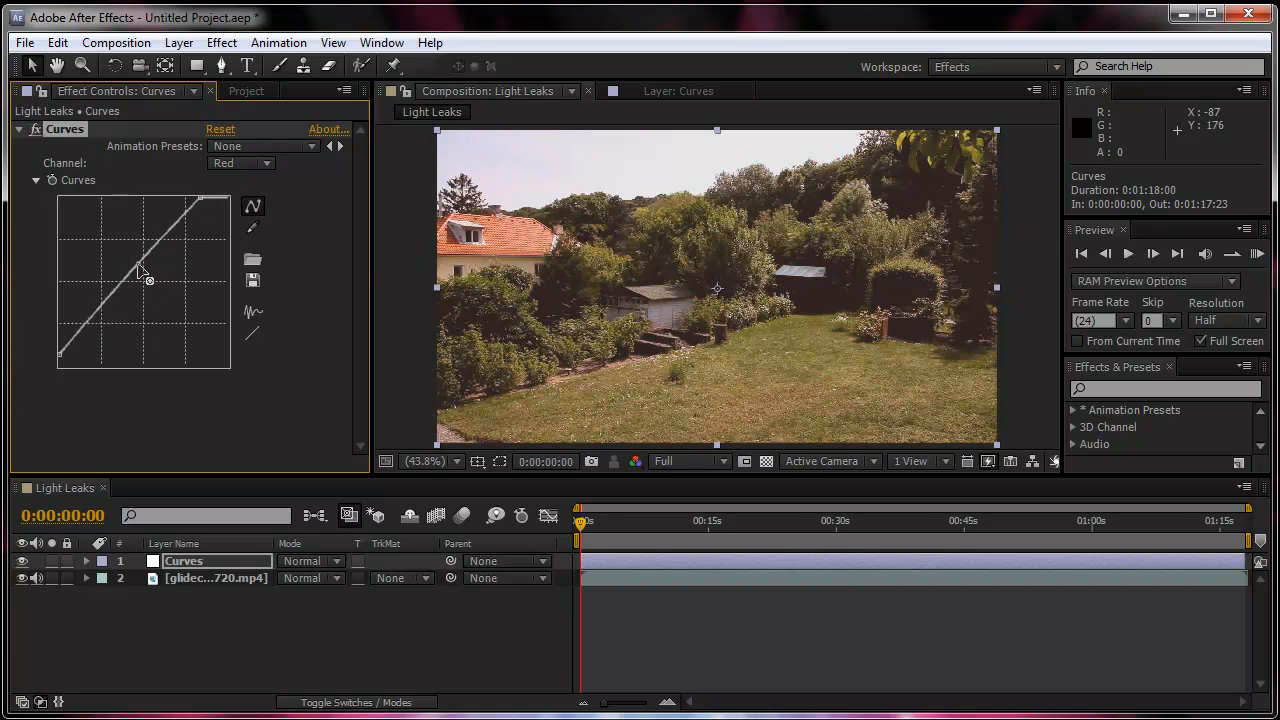
Step: In the Green channel curve, lift the midpoint slightly and move the black point slightly inward
{"action": "left_click", "coordinate": [245, 163]}
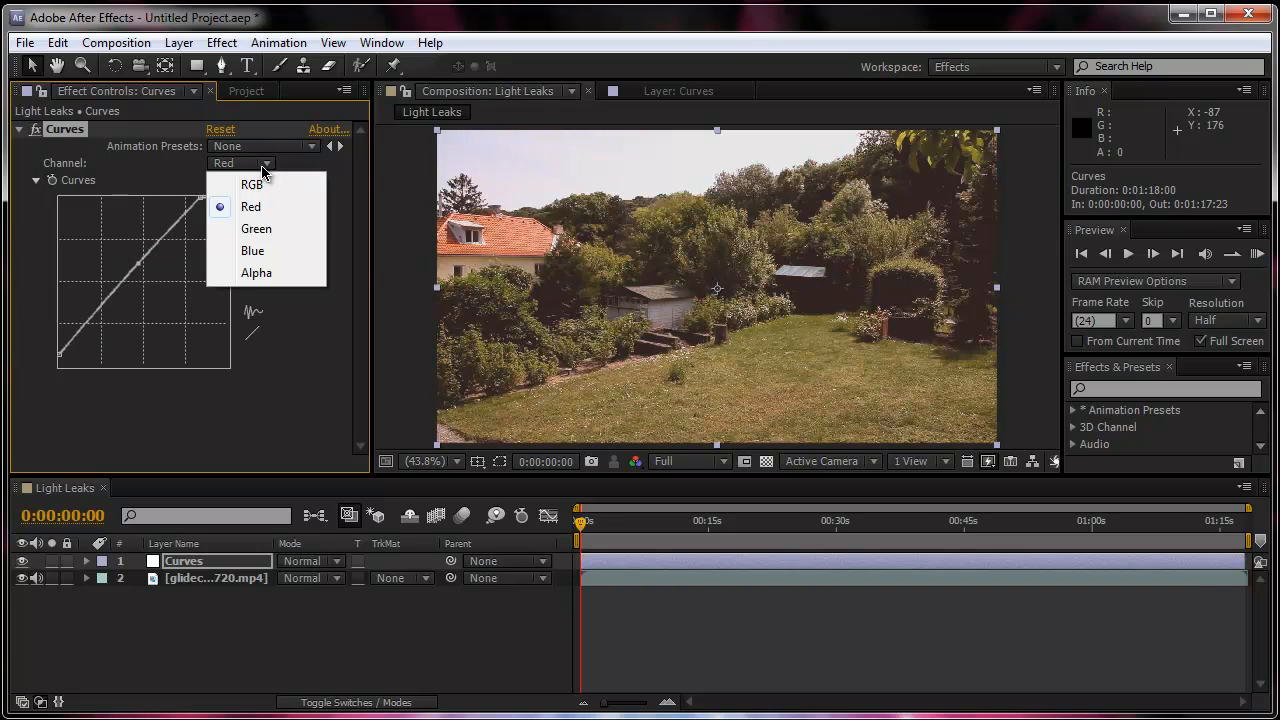
{"action": "left_click", "coordinate": [258, 230]}
{"action": "left_click_drag", "start_coordinate": [148, 284], "coordinate": [143, 283]}
{"action": "left_click_drag", "start_coordinate": [59, 368], "coordinate": [68, 372]}
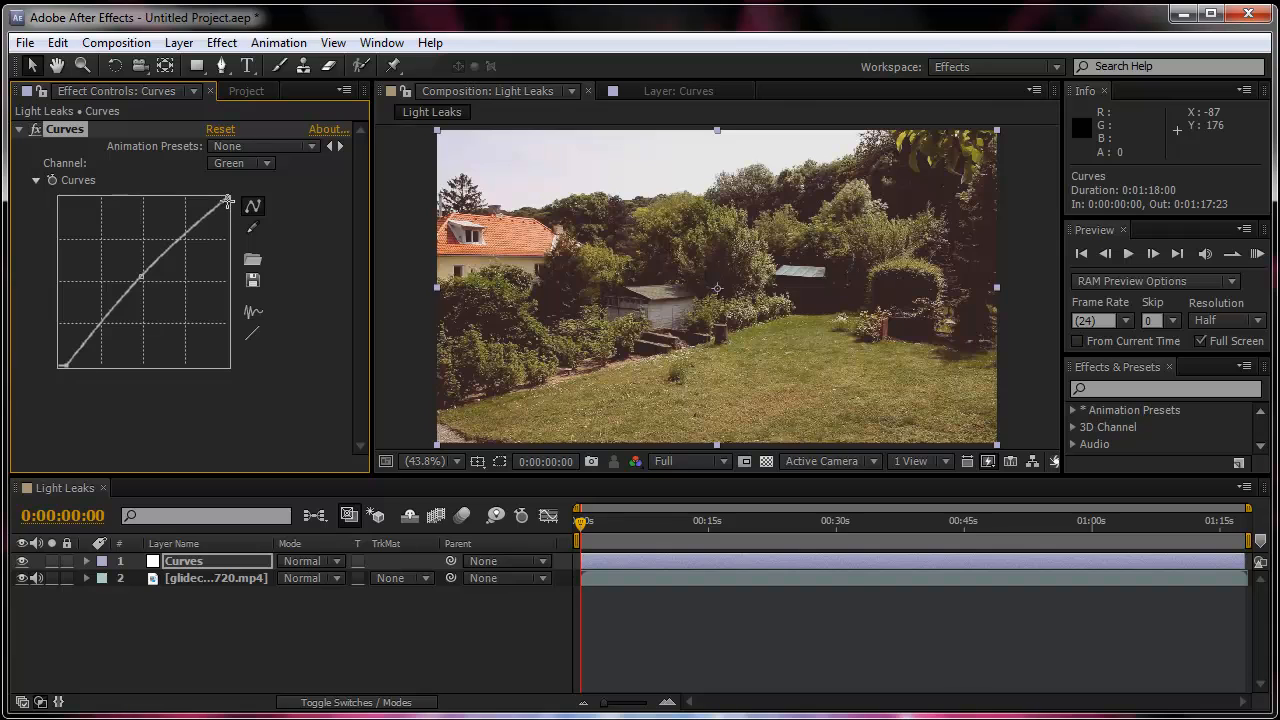
{"action": "mouse_move", "coordinate": [229, 201]}
{"action": "left_mouse_down"}
{"action": "mouse_move", "coordinate": [246, 212]}
{"action": "mouse_move", "coordinate": [240, 200]}
{"action": "left_mouse_up"}
Step: In the Blue channel curve, lower the midpoint, raise the black point and bring the white point down to yellow the highlights
{"action": "left_click", "coordinate": [242, 163]}
{"action": "left_click", "coordinate": [252, 250]}
{"action": "mouse_move", "coordinate": [145, 281]}
{"action": "left_mouse_down"}
{"action": "mouse_move", "coordinate": [170, 320]}
{"action": "mouse_move", "coordinate": [150, 289]}
{"action": "left_mouse_up"}
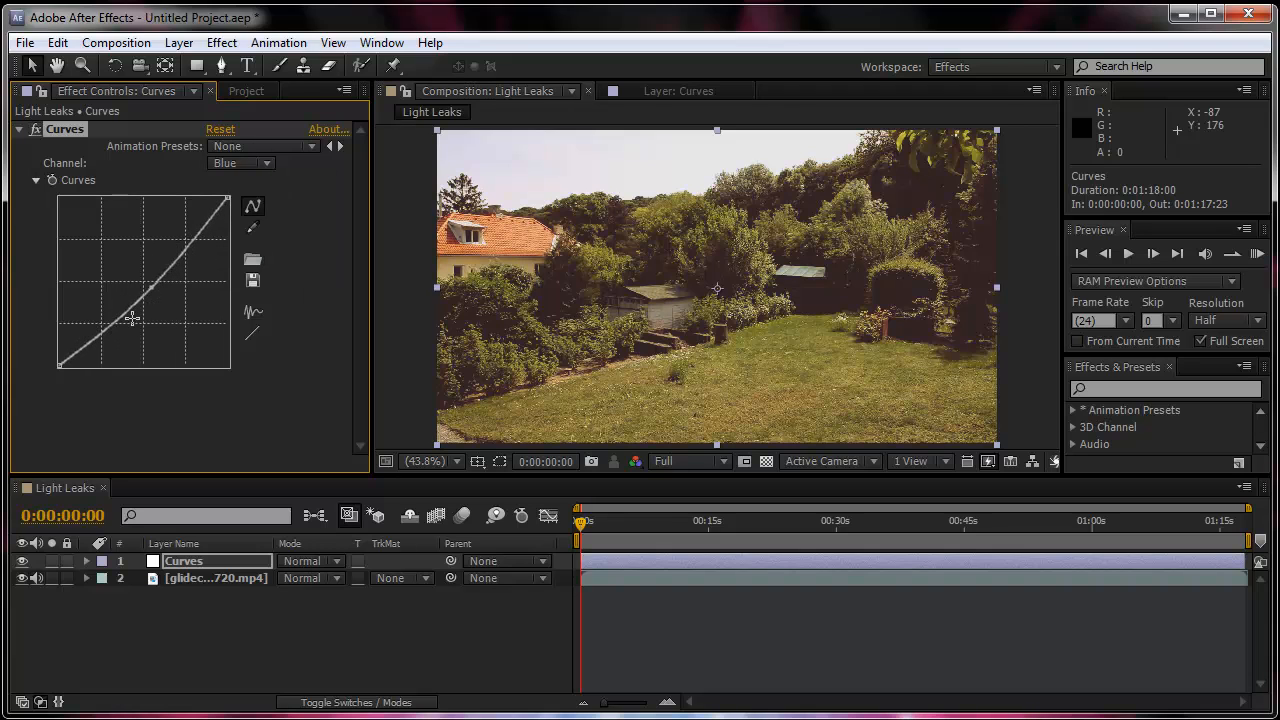
{"action": "left_click_drag", "start_coordinate": [60, 363], "coordinate": [60, 352]}
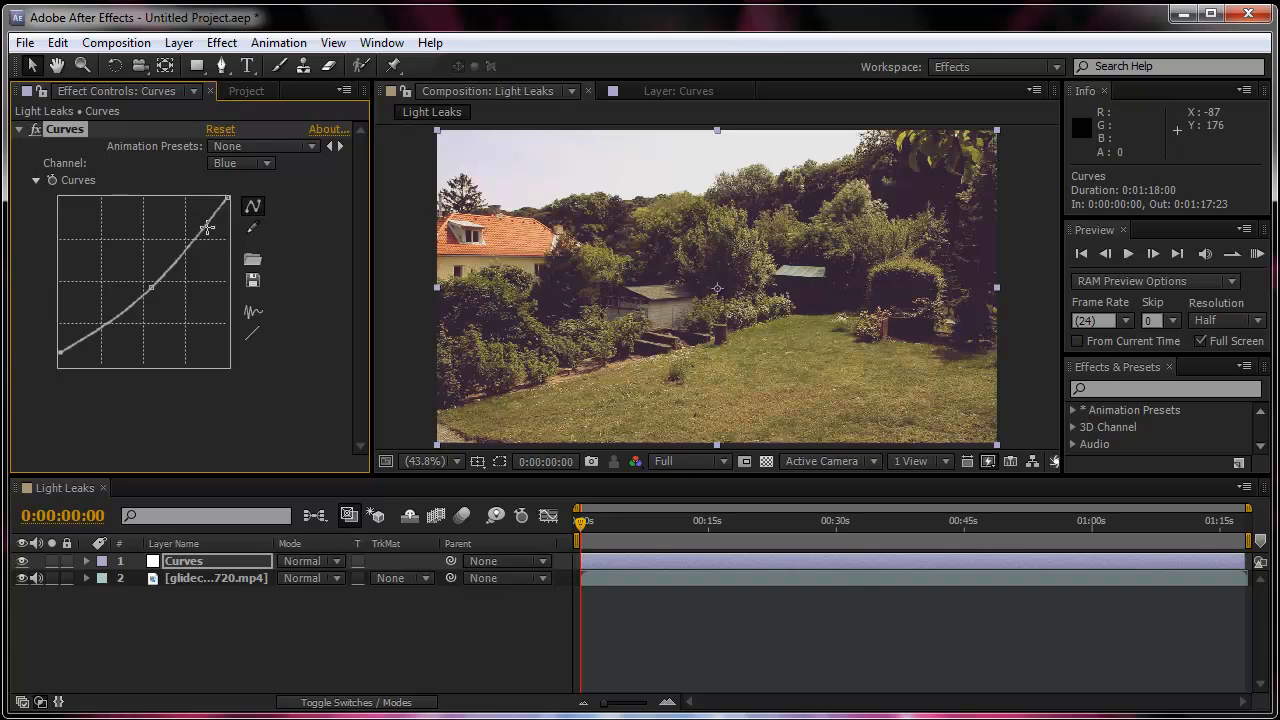
{"action": "left_click_drag", "start_coordinate": [227, 205], "coordinate": [250, 236]}
{"action": "left_click_drag", "start_coordinate": [155, 282], "coordinate": [158, 296]}
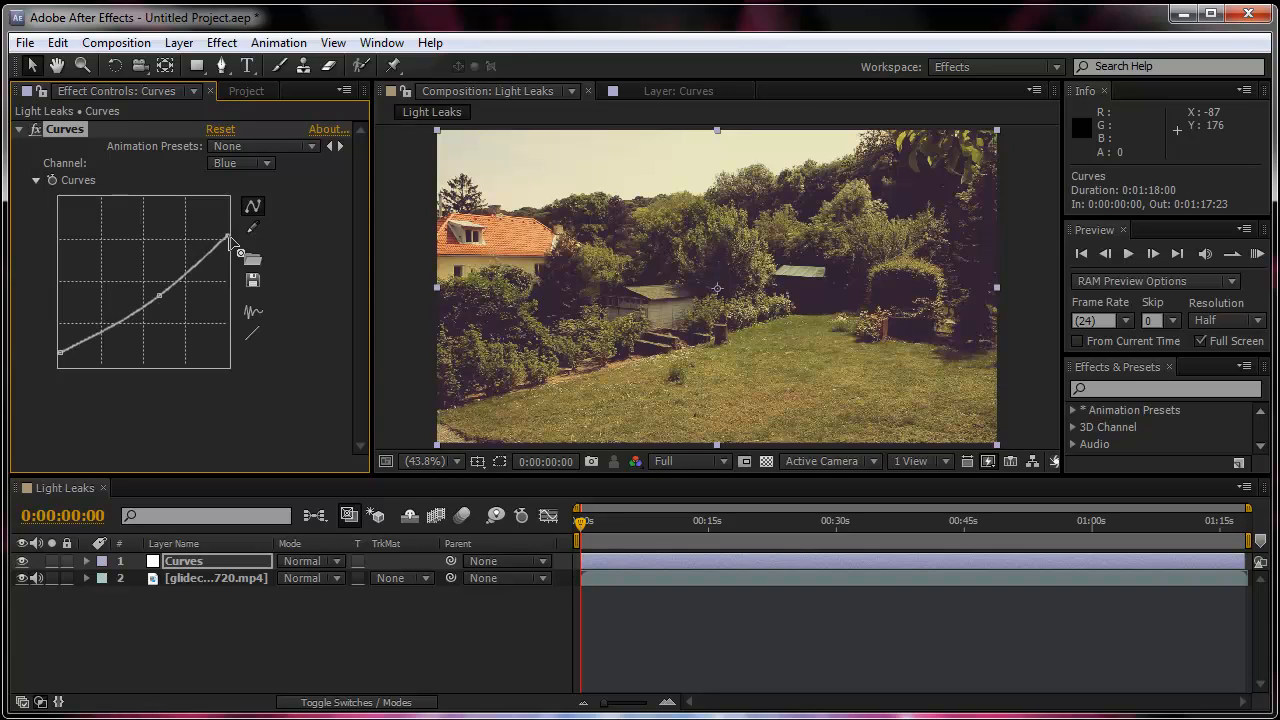
Step: Collapse the Curves effect and add the Photo Filter color correction effect to the Curves adjustment layer
{"action": "left_click", "coordinate": [19, 129]}
{"action": "right_click", "coordinate": [118, 243]}
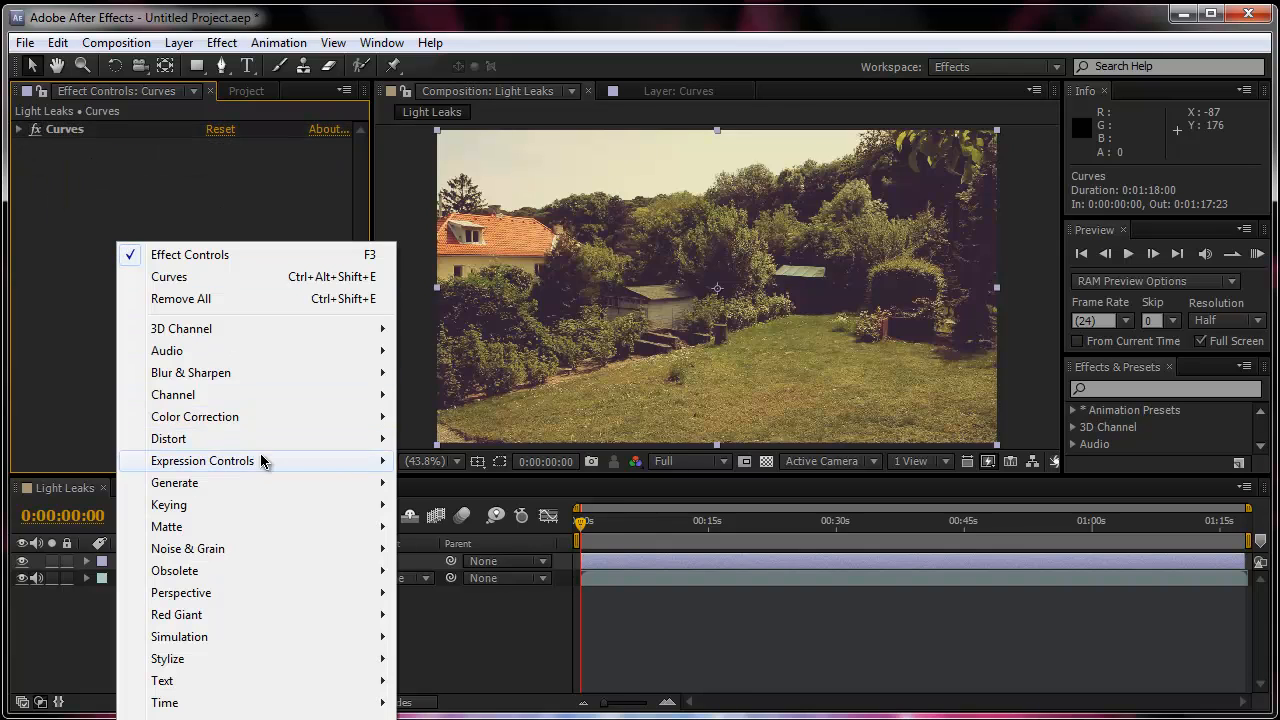
{"action": "mouse_move", "coordinate": [235, 422]}
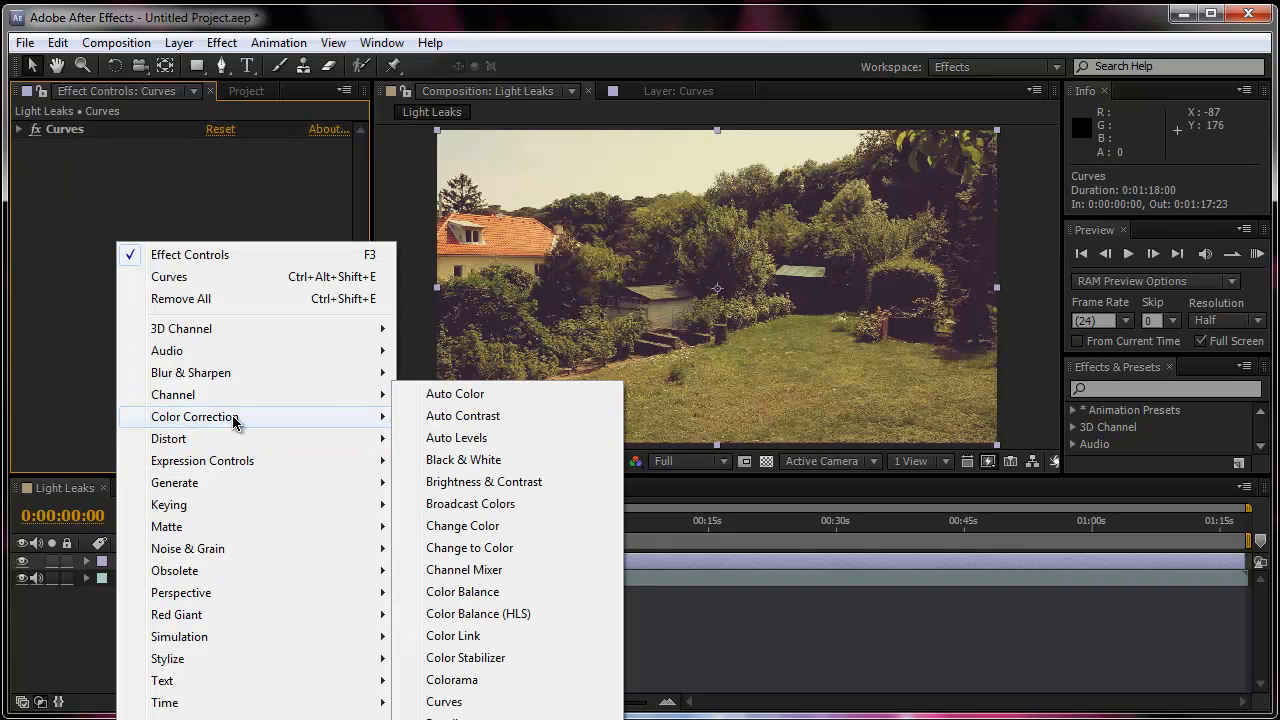
{"action": "left_click", "coordinate": [460, 719]}
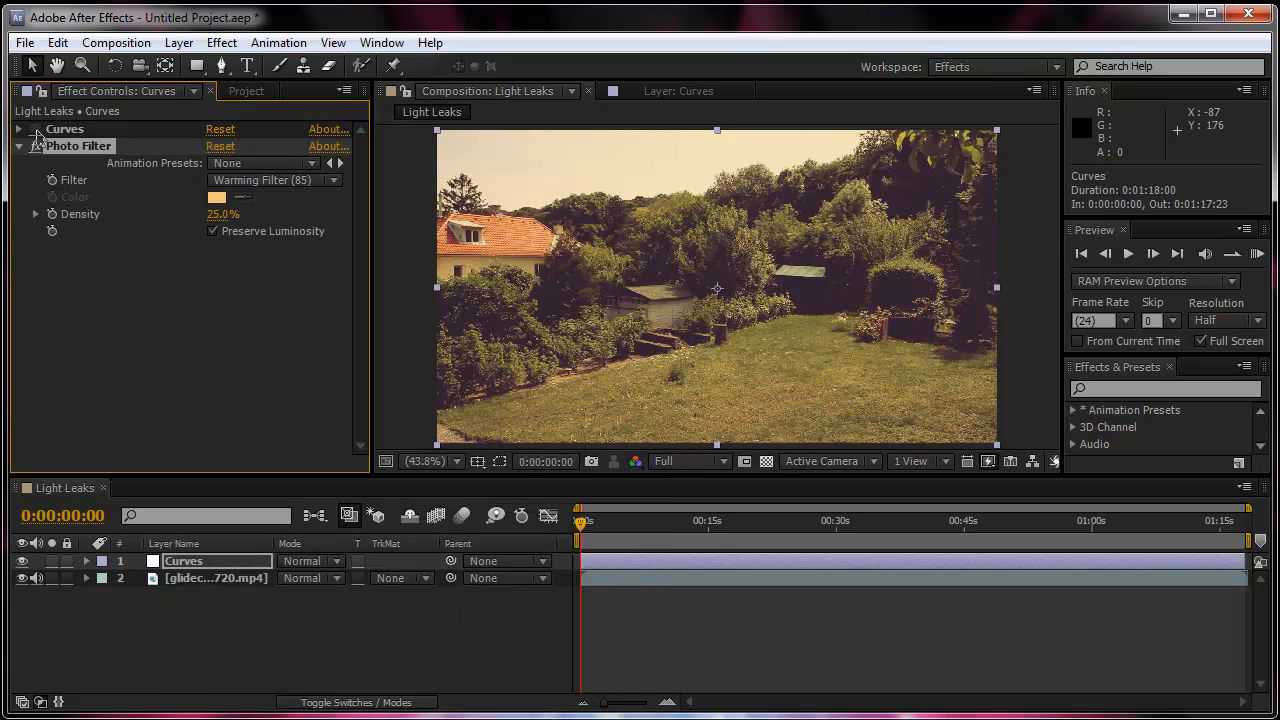
Step: Switch off the Curves effect and set the Photo Filter to Warming Filter (85) with a density of 91%
{"action": "left_click_drag", "start_coordinate": [36, 129], "coordinate": [38, 145]}
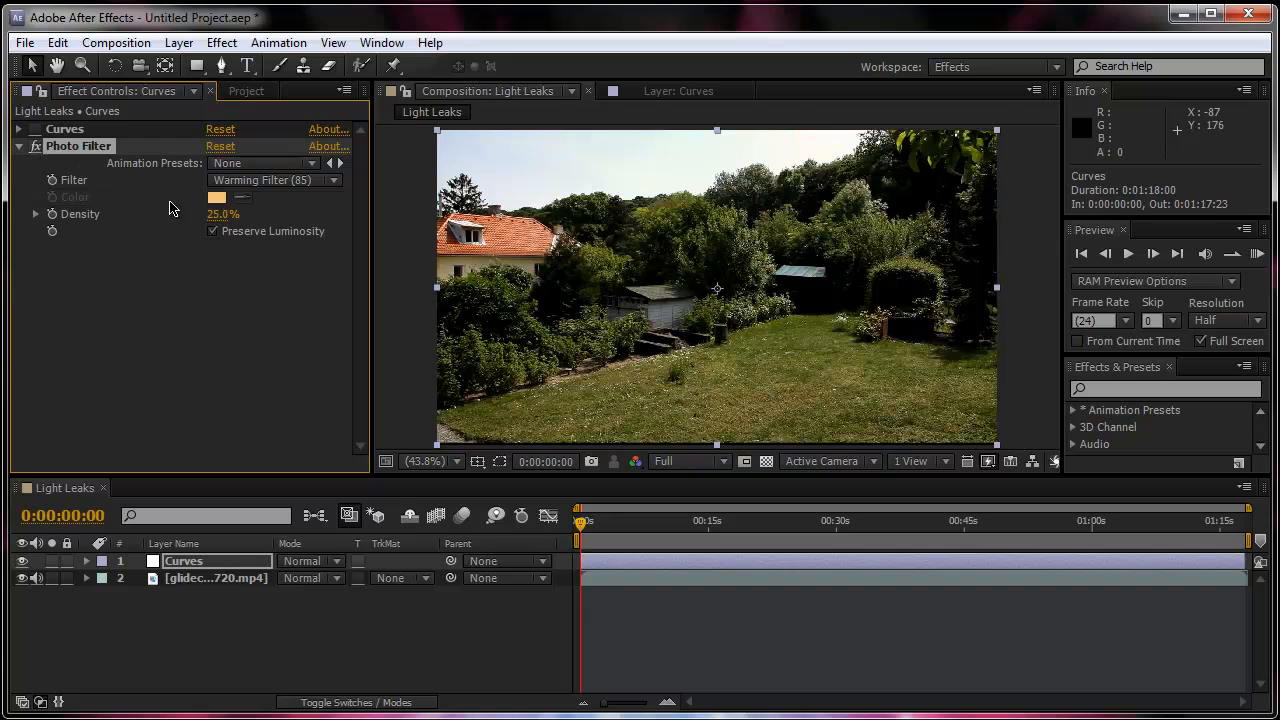
{"action": "left_click", "coordinate": [232, 181]}
{"action": "left_click", "coordinate": [290, 223]}
{"action": "left_click_drag", "start_coordinate": [222, 214], "coordinate": [274, 207]}
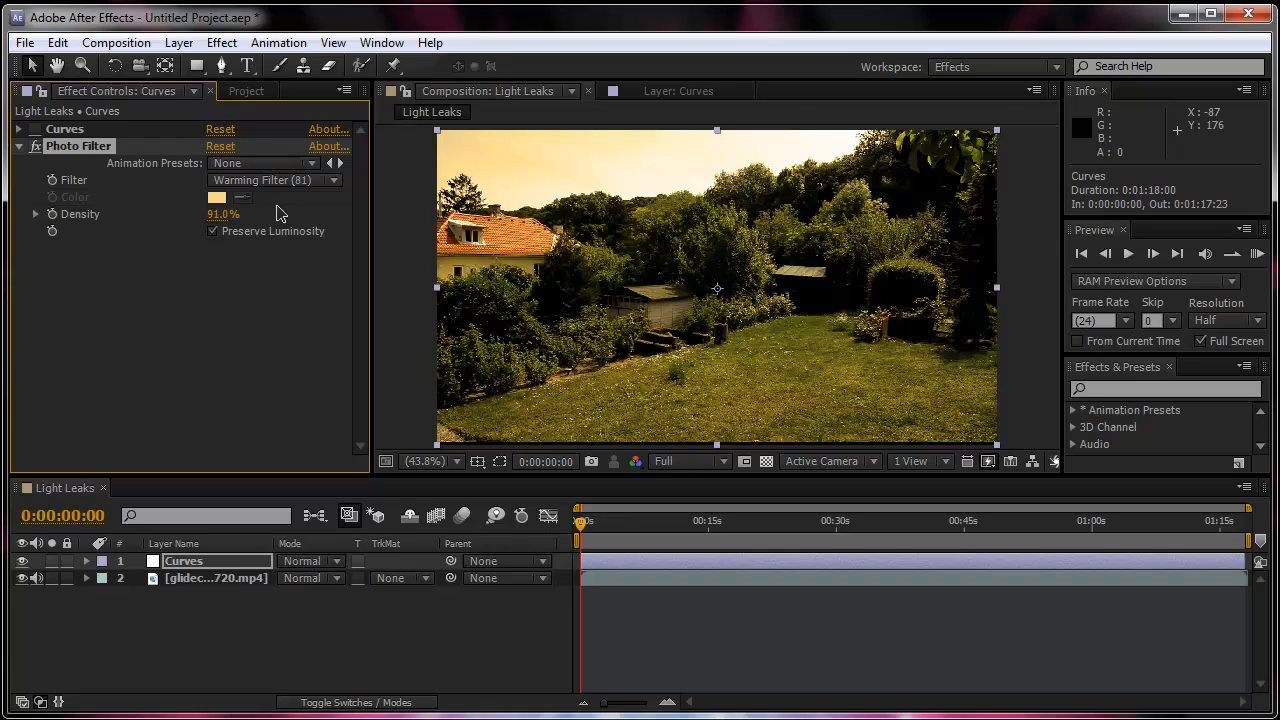
{"action": "left_click", "coordinate": [242, 182]}
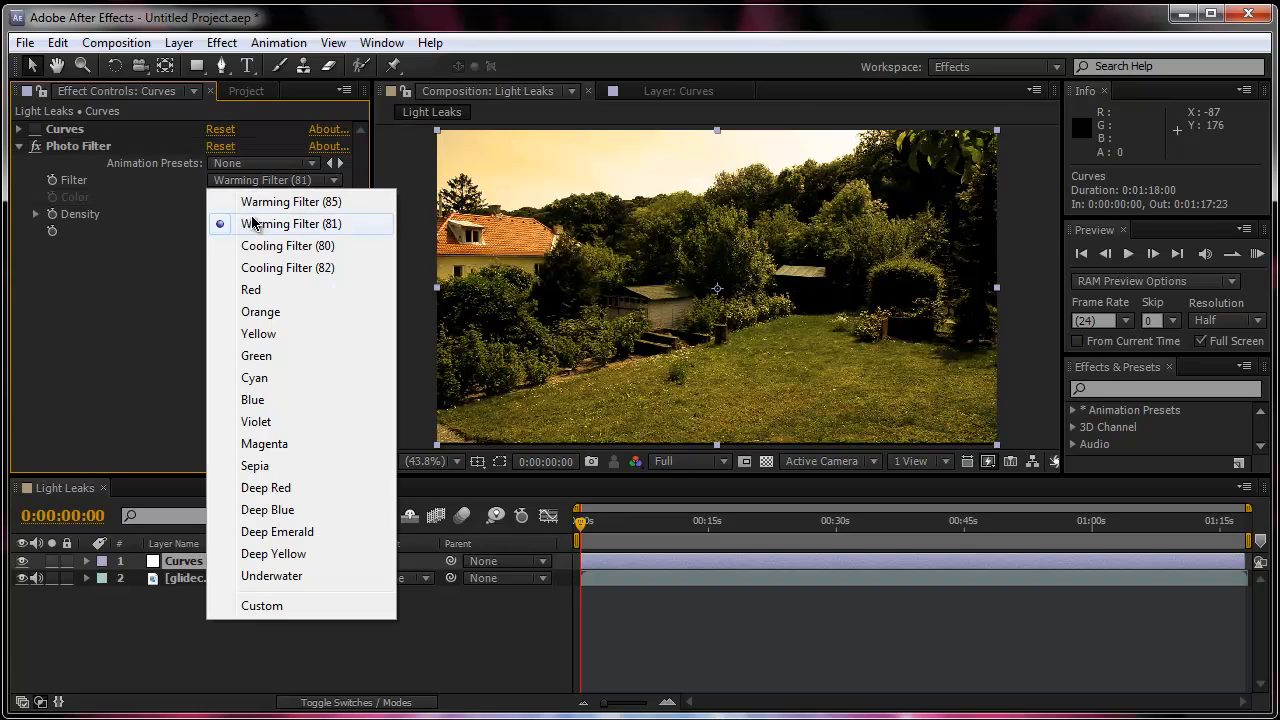
{"action": "left_click", "coordinate": [258, 202]}
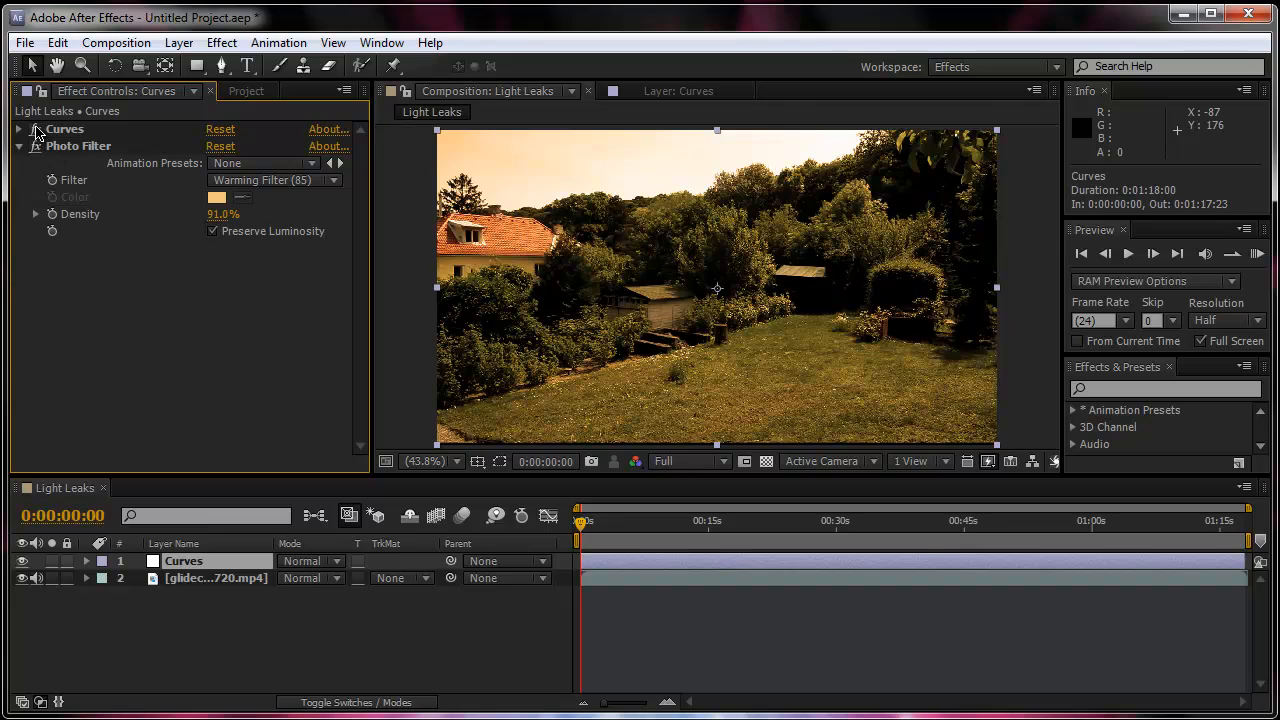
Step: Toggle the Curves and Photo Filter effects to compare their looks on the footage
{"action": "left_click", "coordinate": [36, 130]}
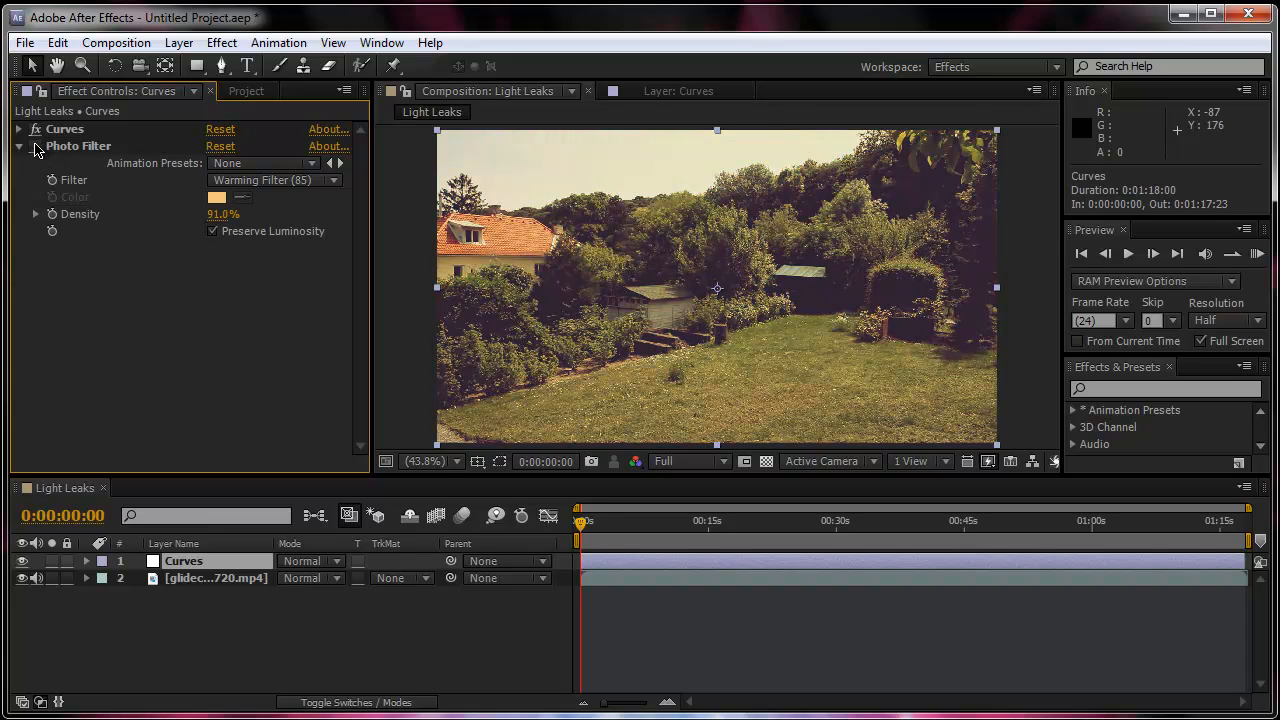
{"action": "left_click", "coordinate": [36, 130]}
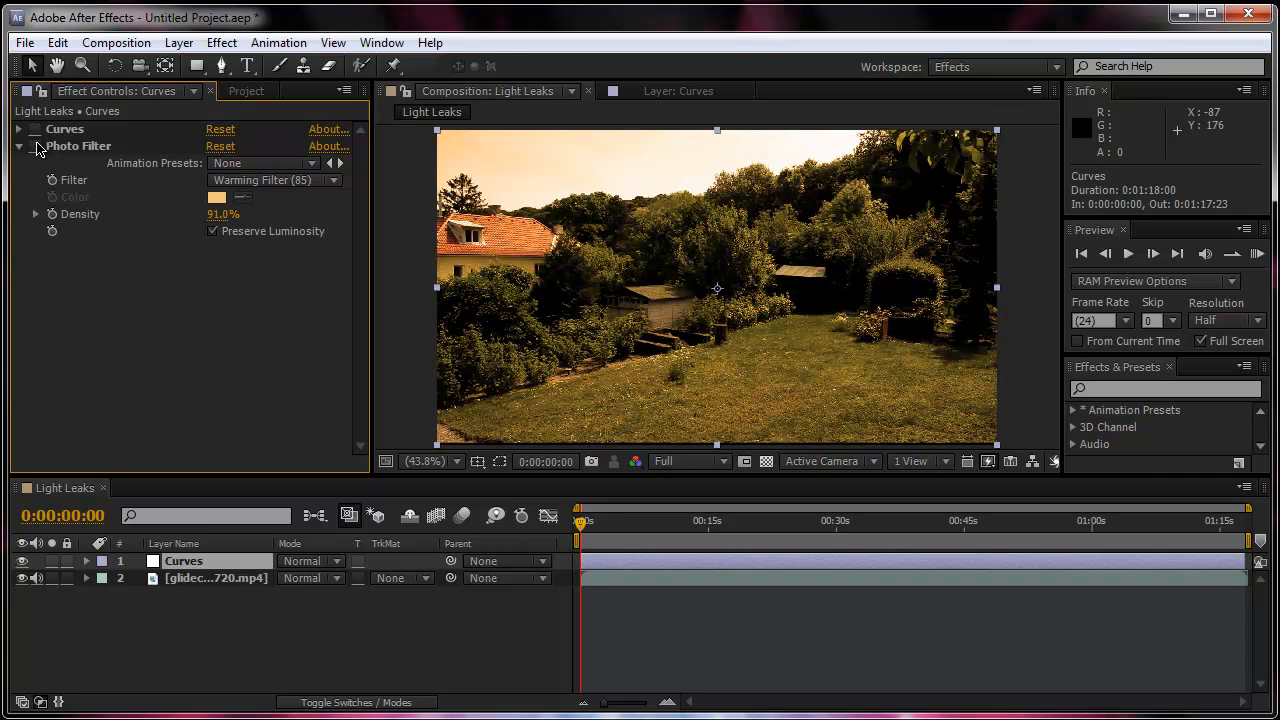
{"action": "left_click", "coordinate": [36, 130]}
{"action": "left_click", "coordinate": [36, 146]}
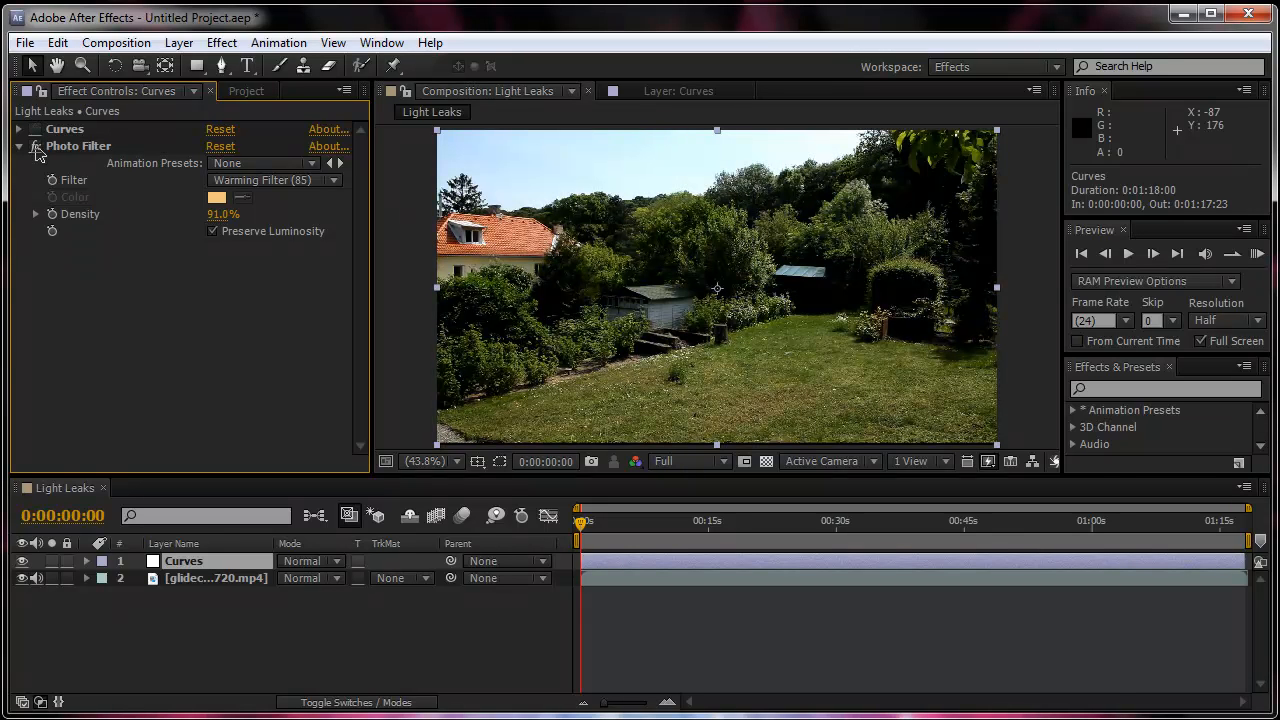
Step: Try Cooling Filter (80) in the Photo Filter effect, and restore Warming Filter (85)
{"action": "left_click", "coordinate": [246, 182]}
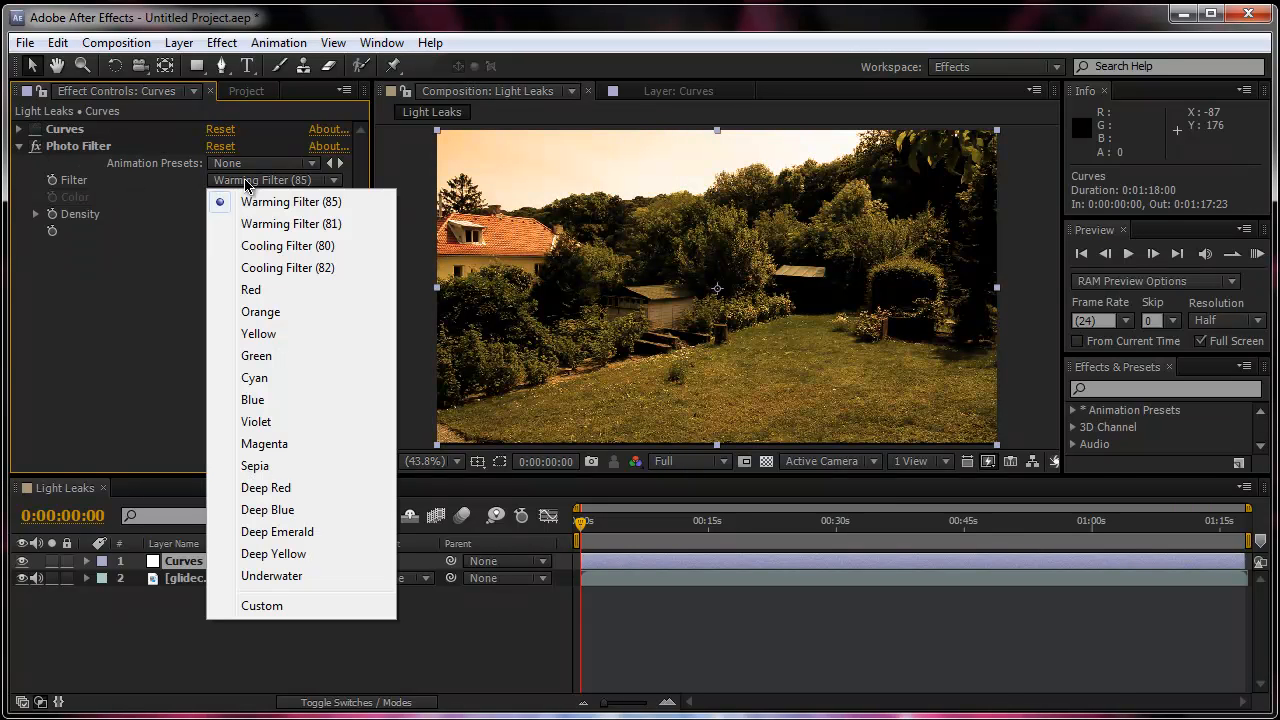
{"action": "left_click", "coordinate": [278, 261]}
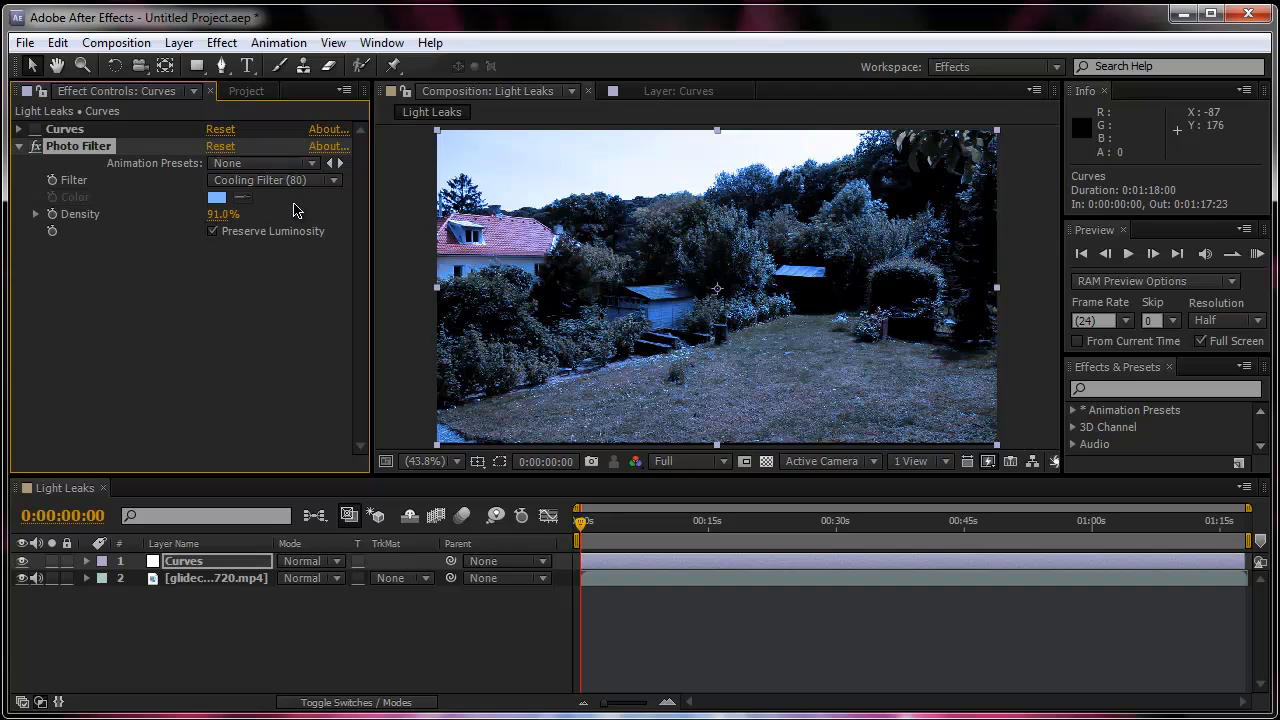
{"action": "left_click", "coordinate": [298, 184]}
{"action": "left_click", "coordinate": [298, 200]}
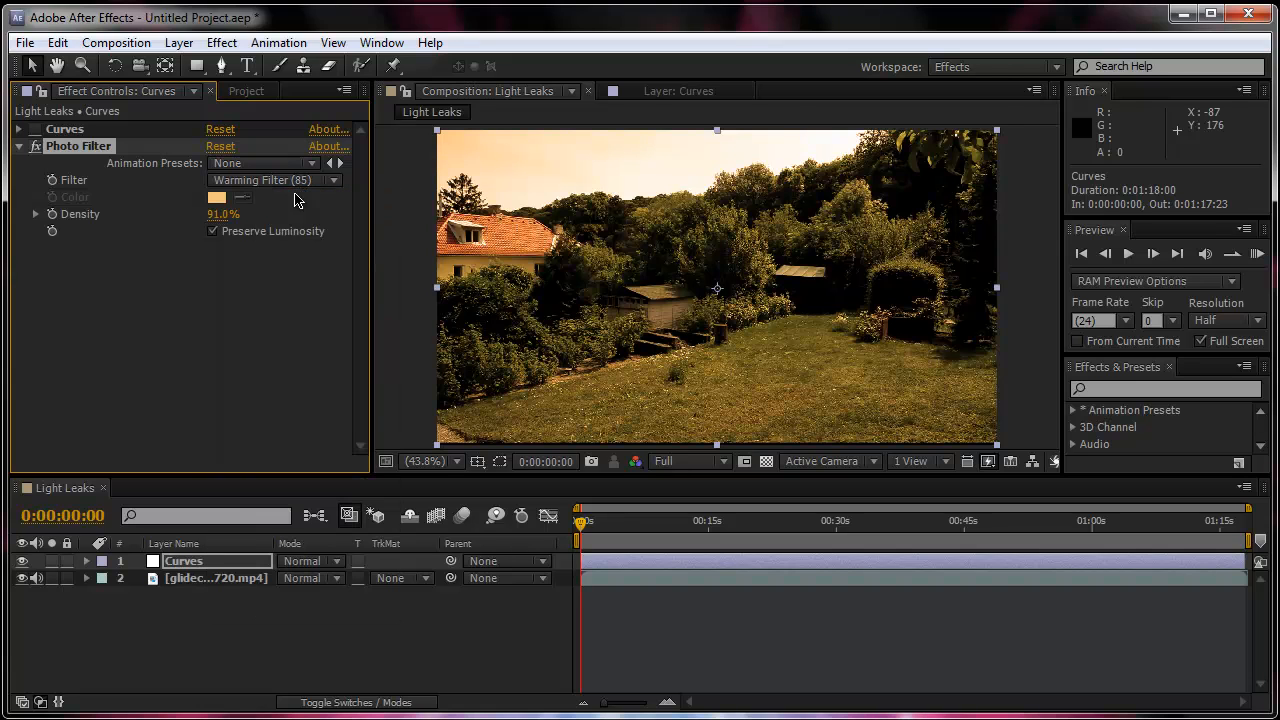
Step: Disable the Photo Filter effect, re-enable Curves and collapse the Photo Filter settings
{"action": "left_click", "coordinate": [36, 146]}
{"action": "left_click", "coordinate": [36, 129]}
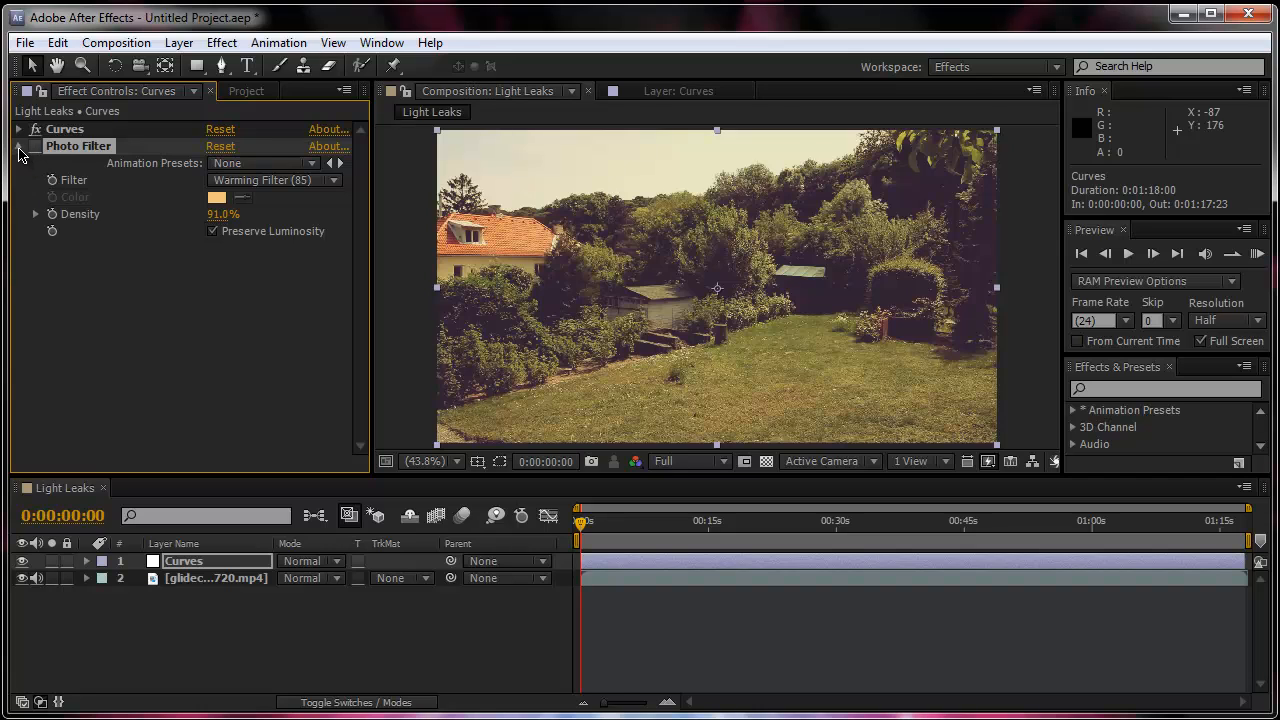
{"action": "left_click", "coordinate": [19, 147]}
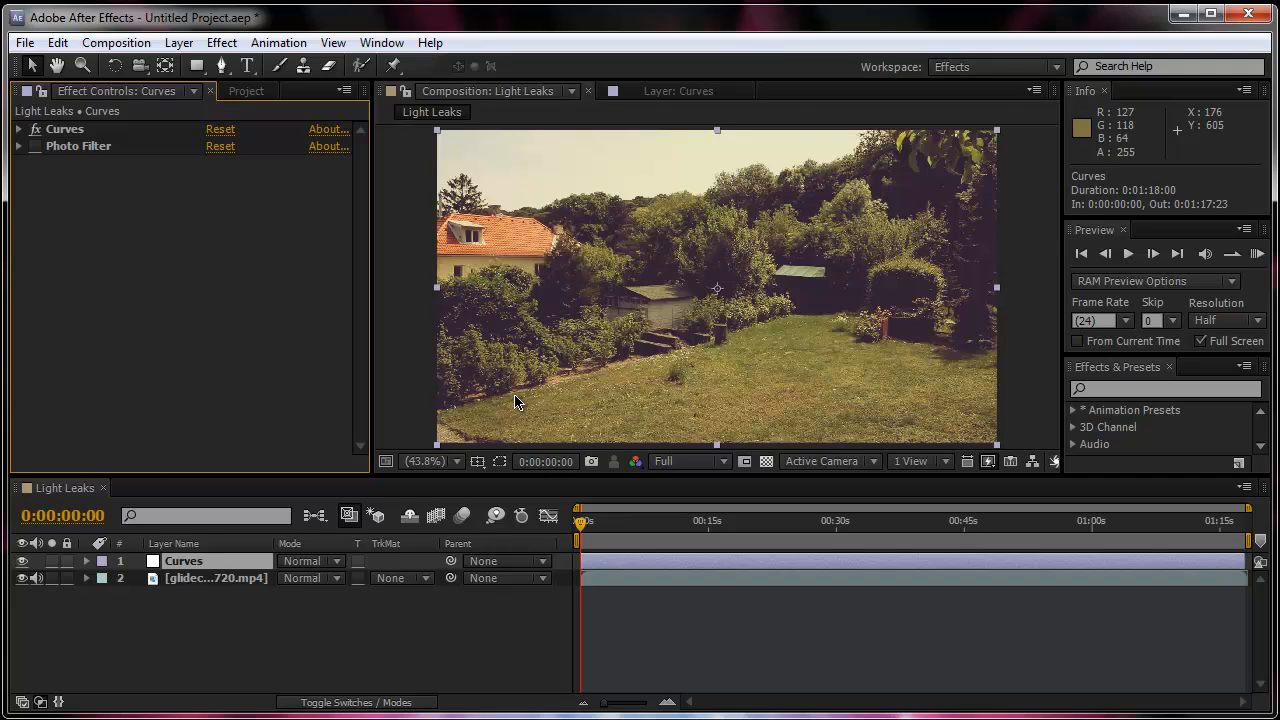
Step: Create a composition-sized black solid layer named Particular
{"action": "left_click", "coordinate": [283, 642]}
{"action": "right_click", "coordinate": [262, 632]}
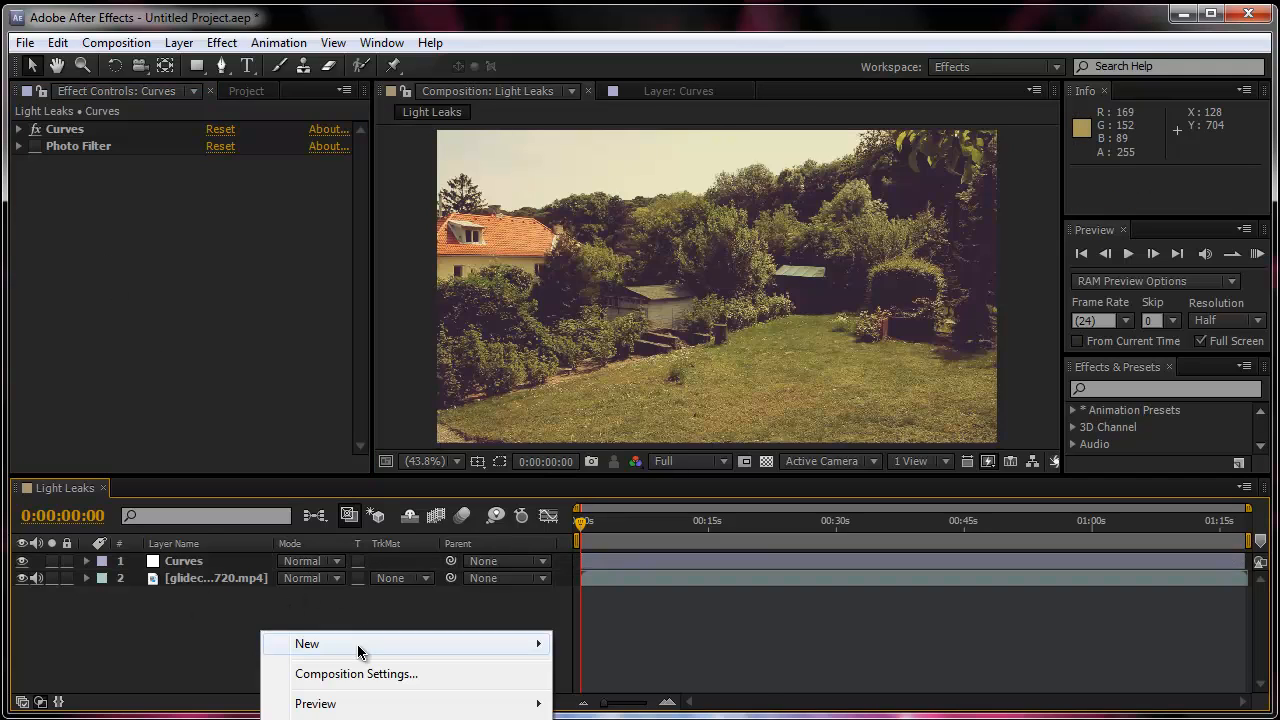
{"action": "mouse_move", "coordinate": [358, 645]}
{"action": "left_click", "coordinate": [640, 695]}
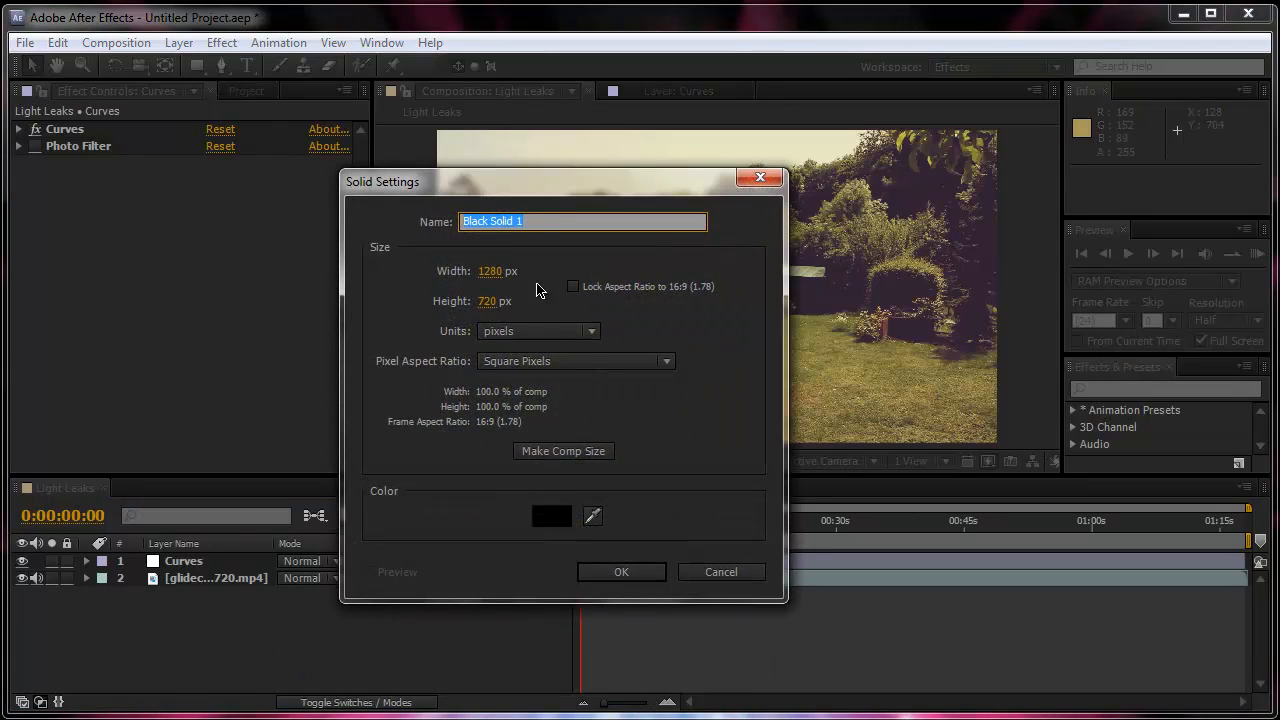
{"action": "type", "text": "Particular"}
{"action": "left_click", "coordinate": [569, 456]}
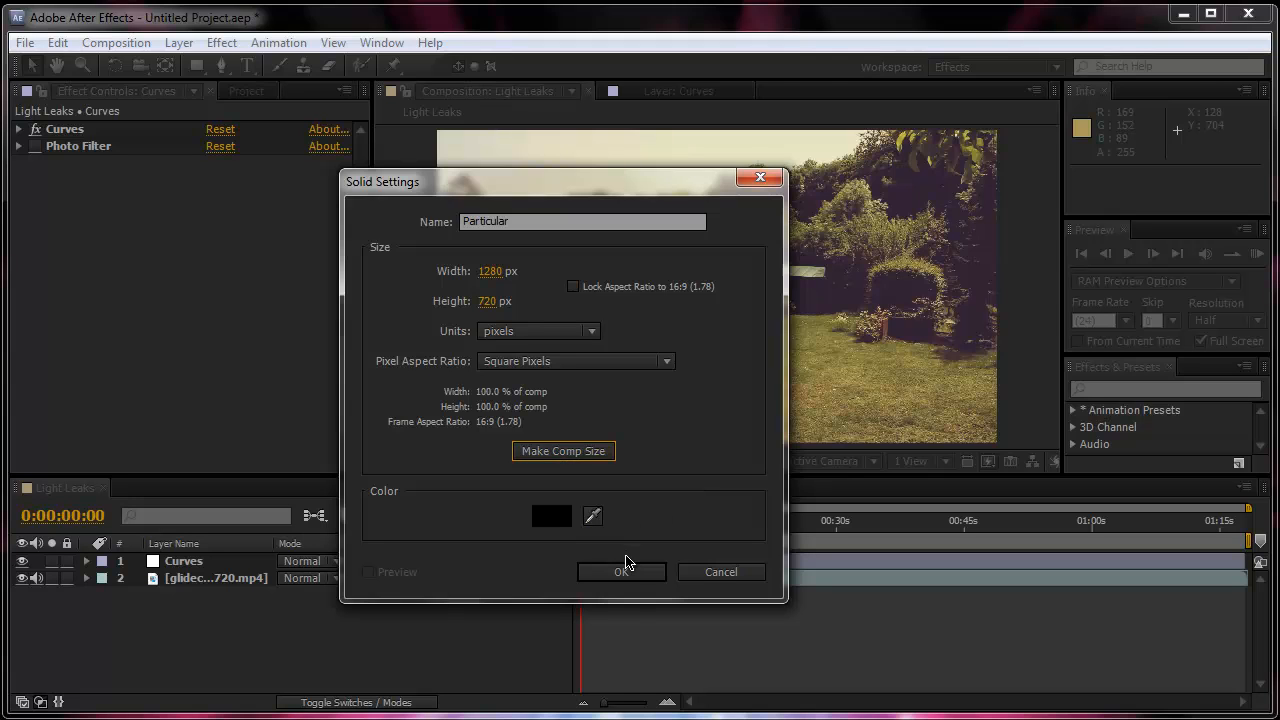
{"action": "left_click", "coordinate": [621, 572]}
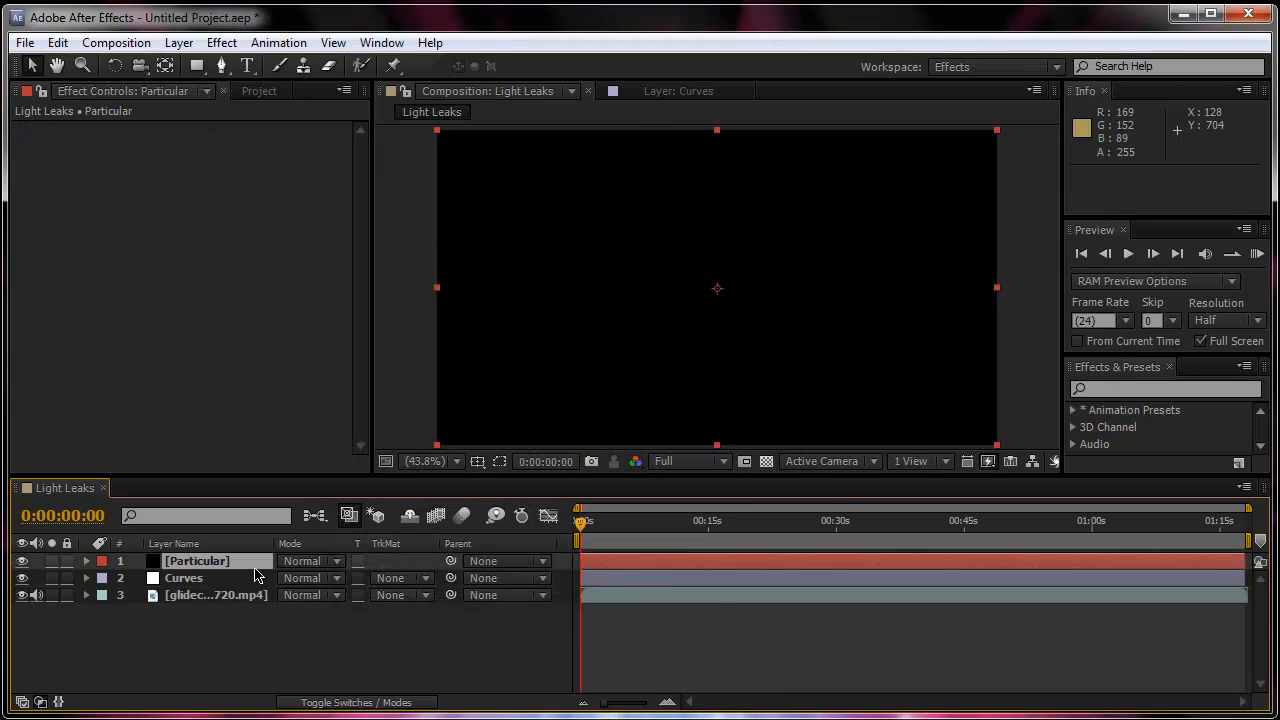
Step: Apply the Particular effect to the Particular solid
{"action": "left_click", "coordinate": [242, 544]}
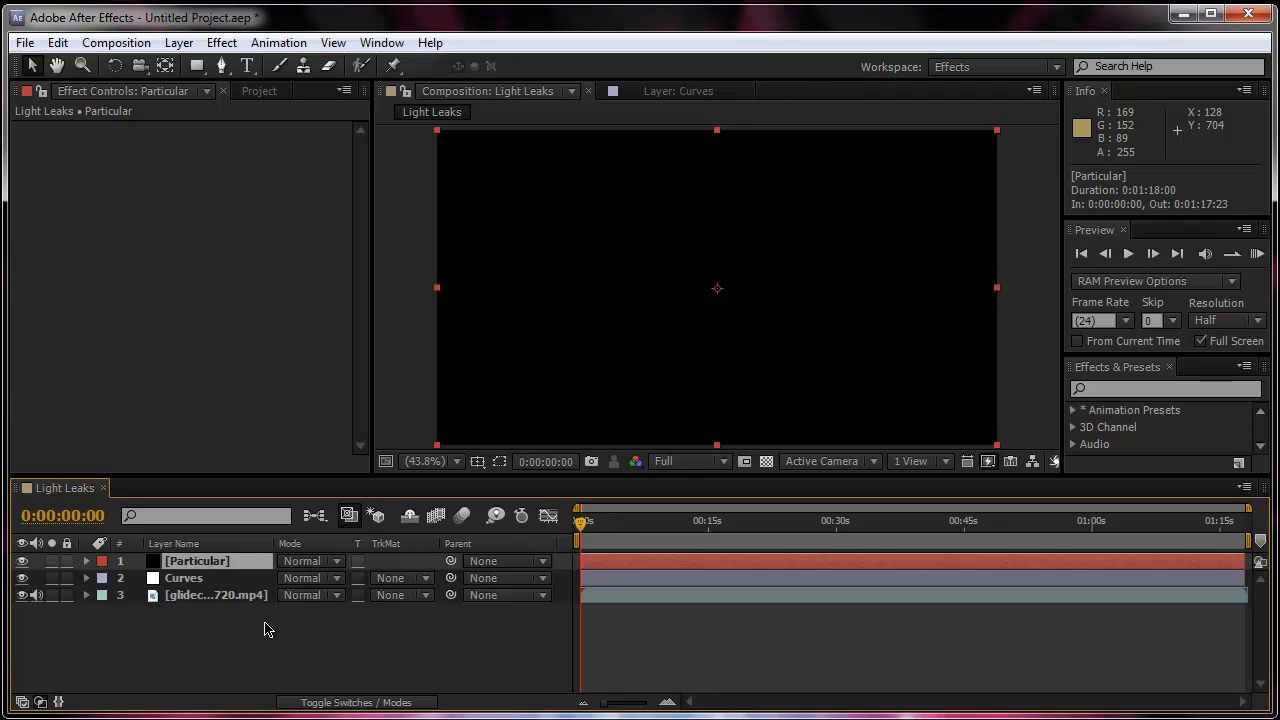
{"action": "left_click", "coordinate": [278, 655]}
{"action": "left_click", "coordinate": [358, 572]}
{"action": "left_click", "coordinate": [254, 263]}
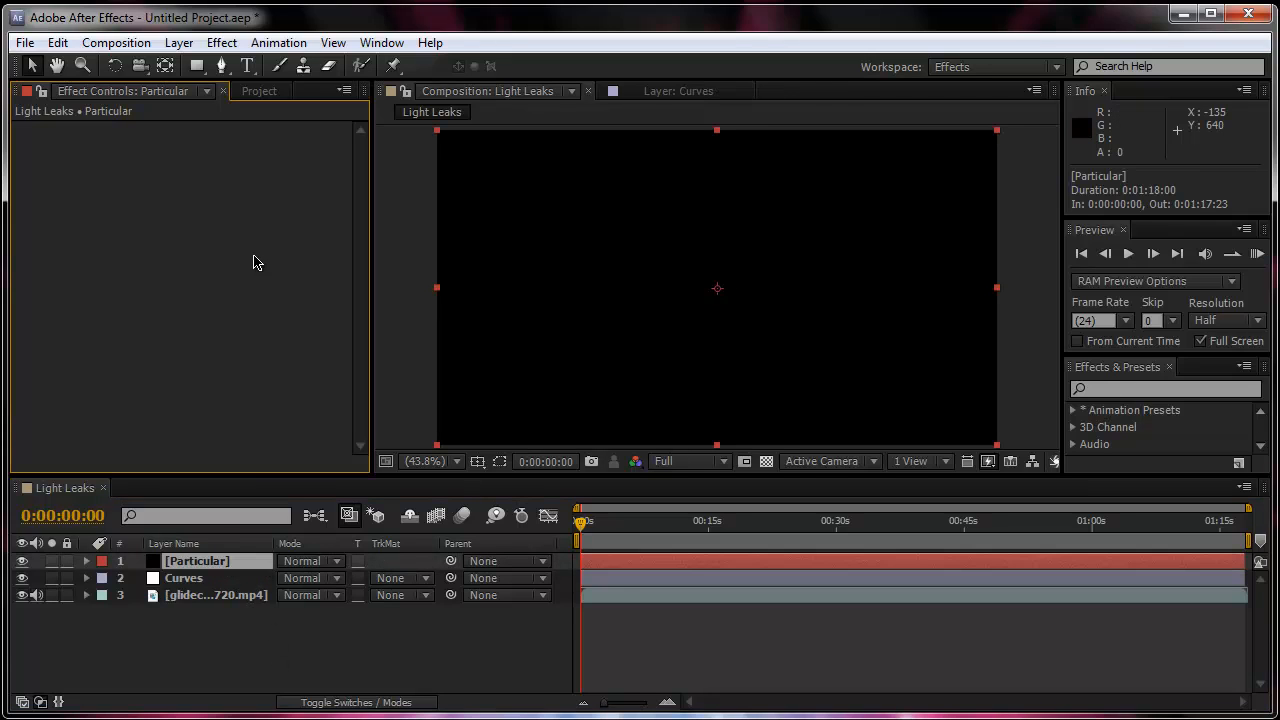
{"action": "left_click", "coordinate": [251, 634]}
{"action": "left_click", "coordinate": [200, 560]}
{"action": "right_click", "coordinate": [226, 282]}
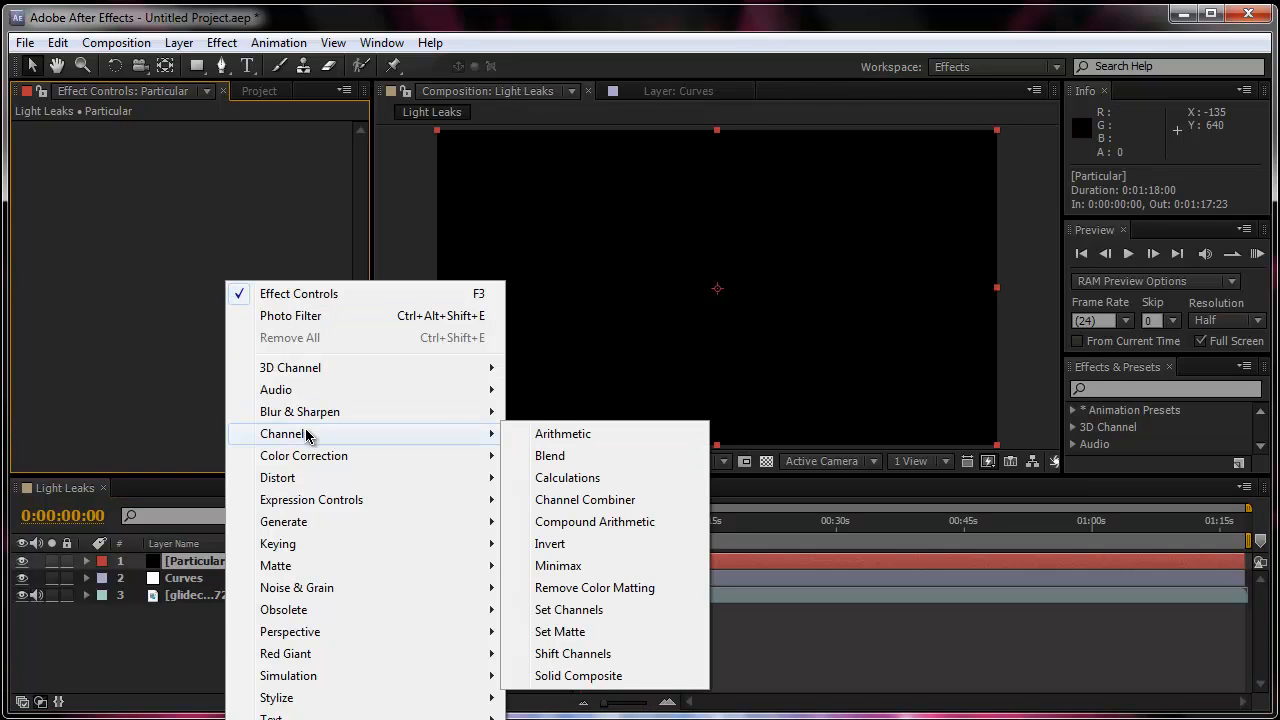
{"action": "key", "text": "Escape"}
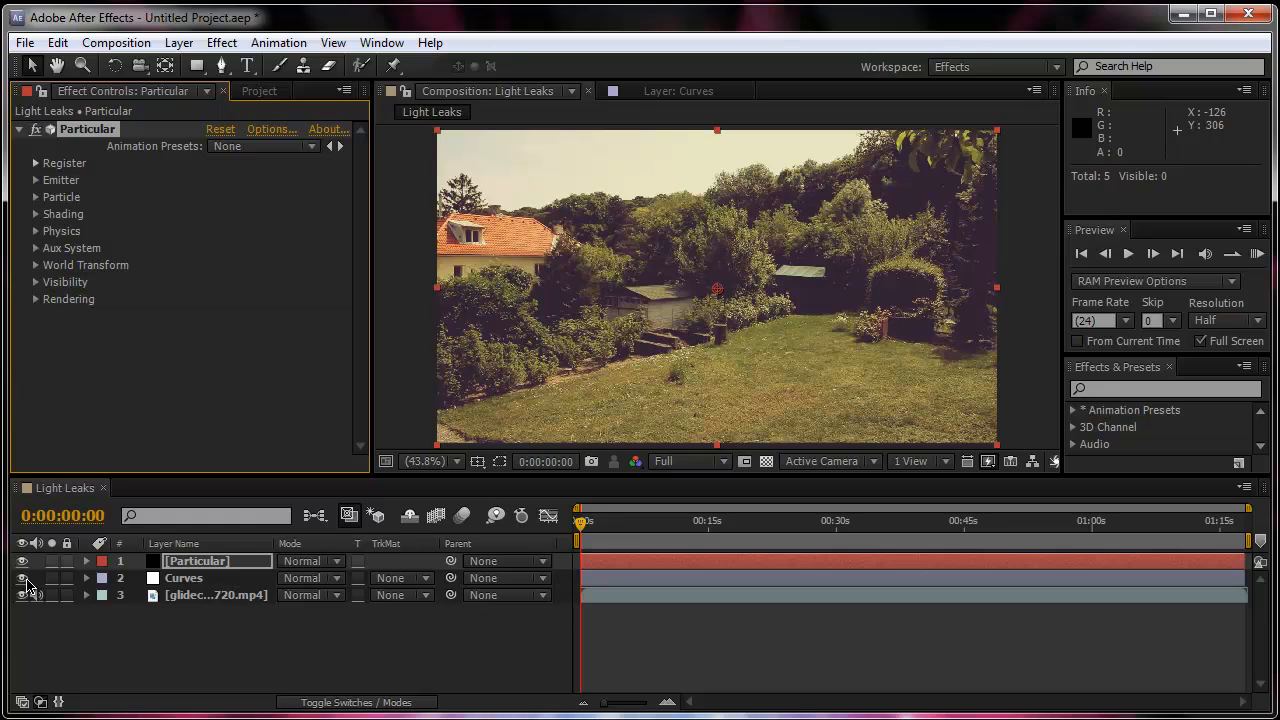
Step: Hide the Particular and Curves layers and trim the start of the glidecam footage to 0:00:18:16
{"action": "left_click_drag", "start_coordinate": [24, 579], "coordinate": [22, 561]}
{"action": "left_click", "coordinate": [222, 595]}
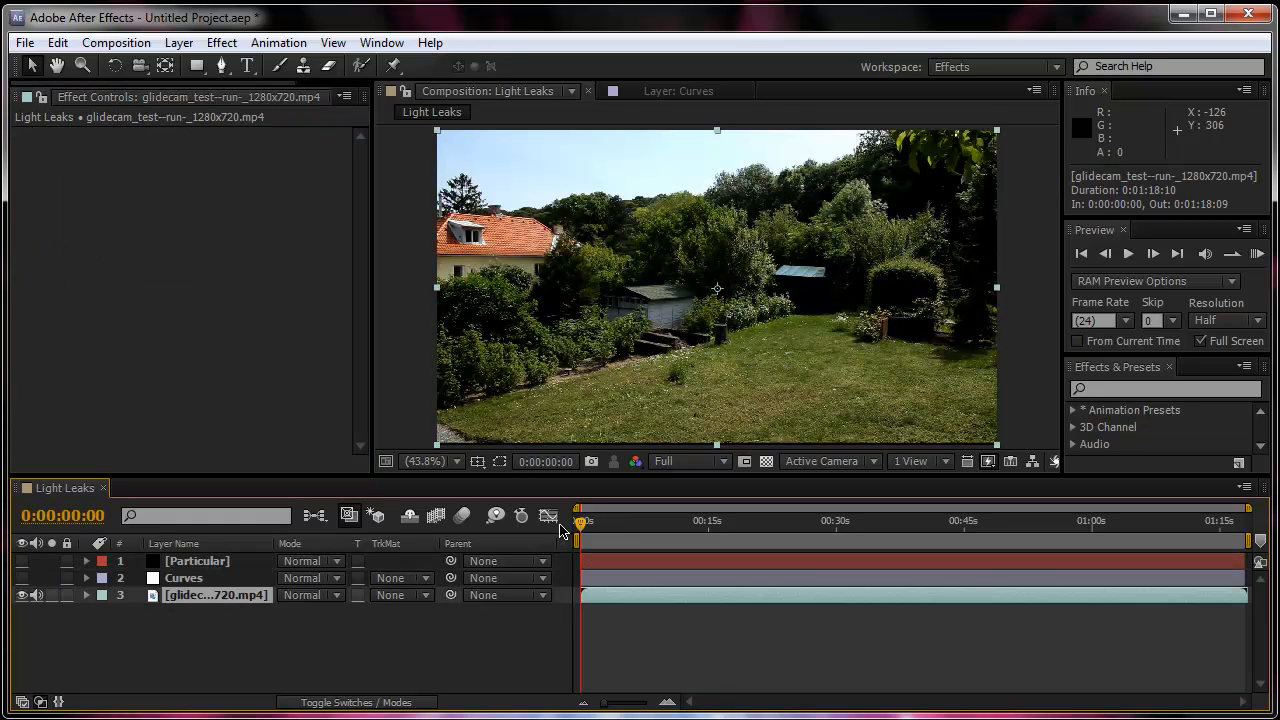
{"action": "left_click_drag", "start_coordinate": [589, 534], "coordinate": [740, 533]}
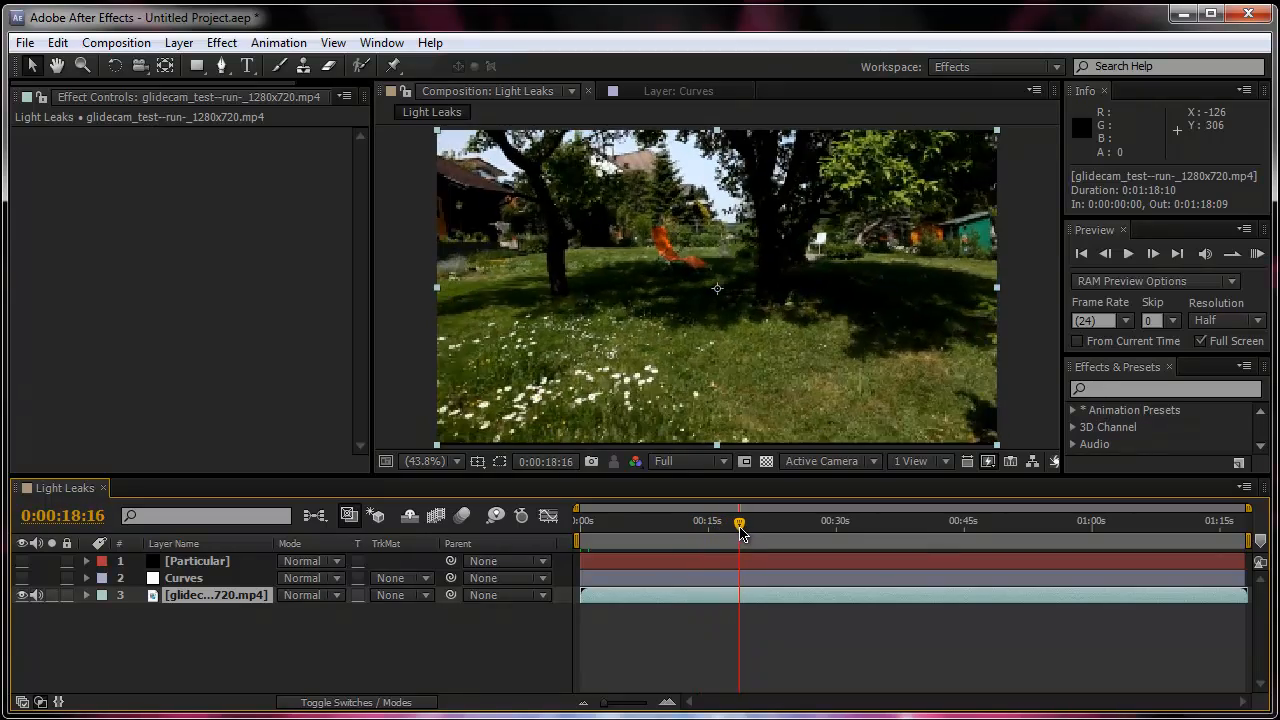
{"action": "key", "text": "alt+bracketleft"}
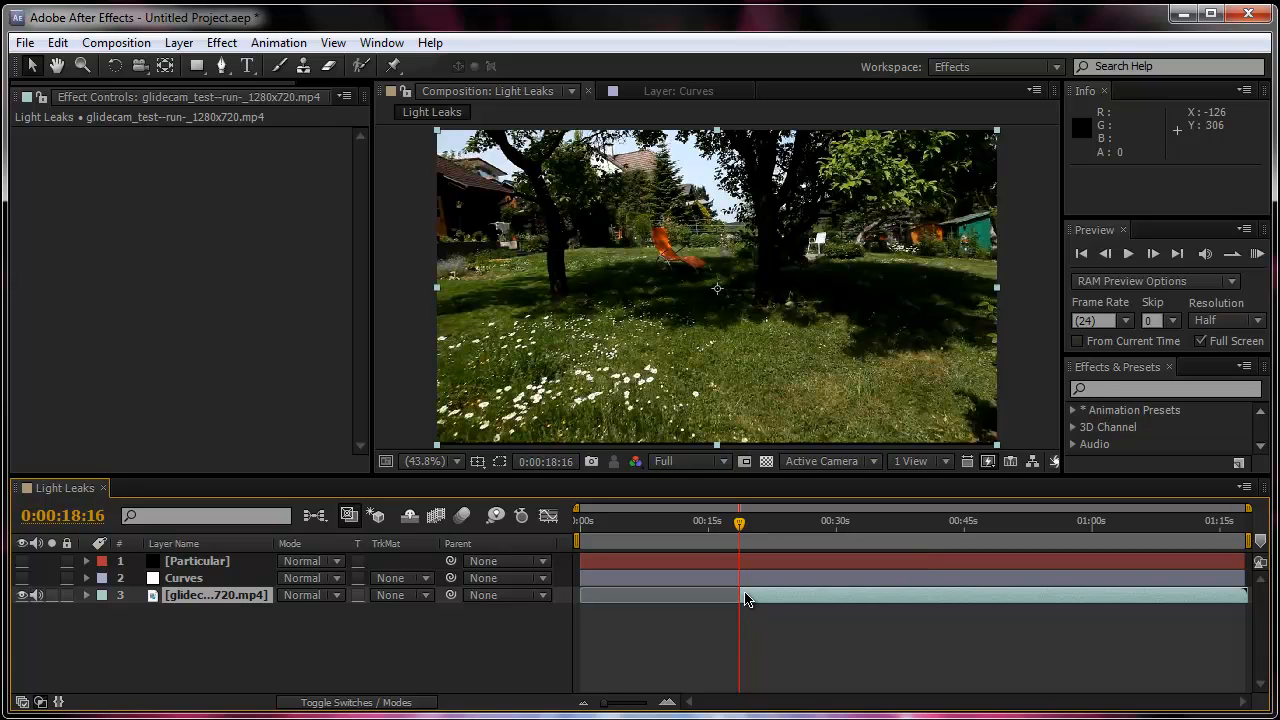
Step: Trim the end of the glidecam footage at 0:00:39:07 and move the clip to the composition start
{"action": "left_click_drag", "start_coordinate": [743, 523], "coordinate": [921, 543]}
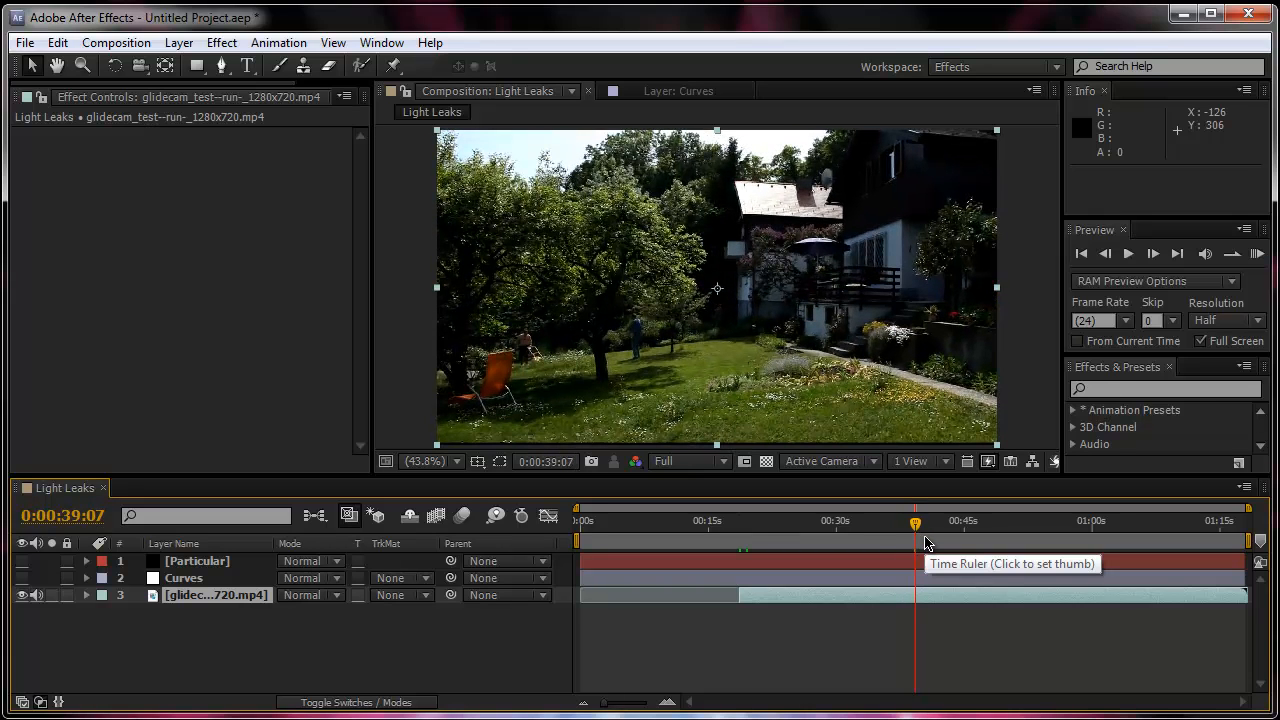
{"action": "key", "text": "alt+bracketright"}
{"action": "left_click_drag", "start_coordinate": [823, 600], "coordinate": [661, 603]}
{"action": "left_click", "coordinate": [548, 645]}
{"action": "key", "text": "Home"}
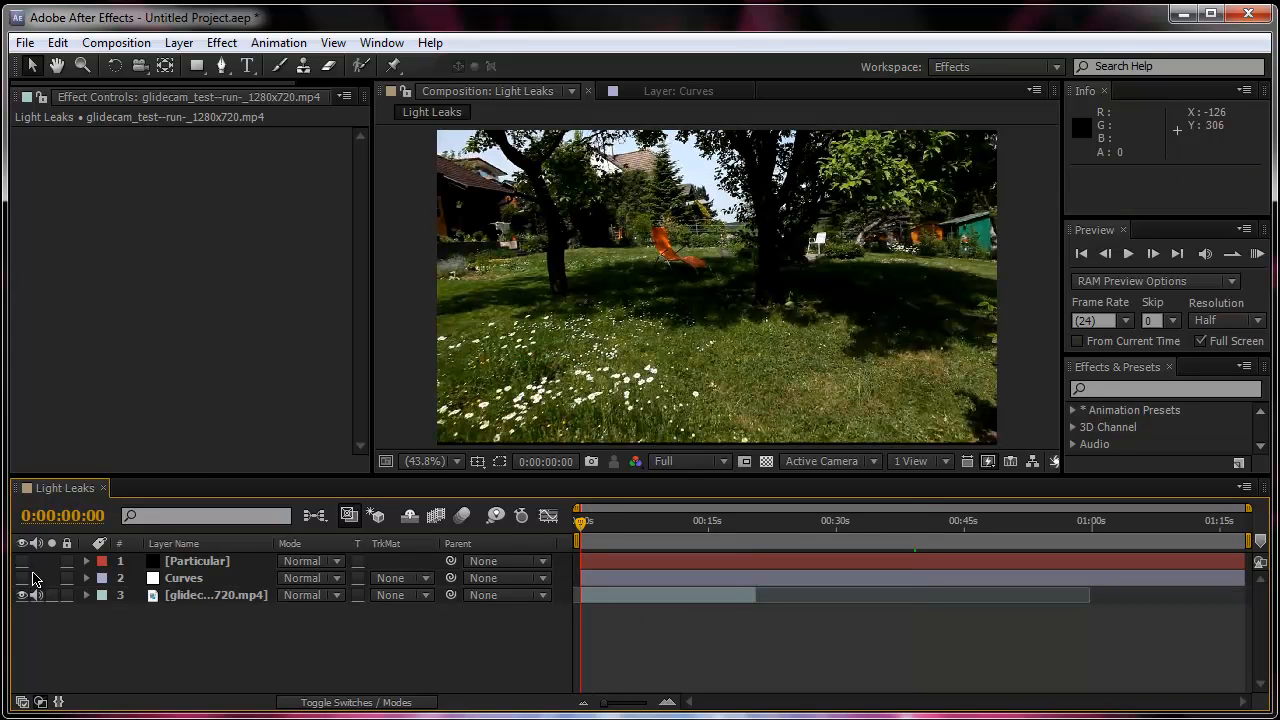
Step: Show the Curves and Particular layers again and preview the particles at 0:00:03:01
{"action": "left_click", "coordinate": [22, 578]}
{"action": "left_click", "coordinate": [22, 561]}
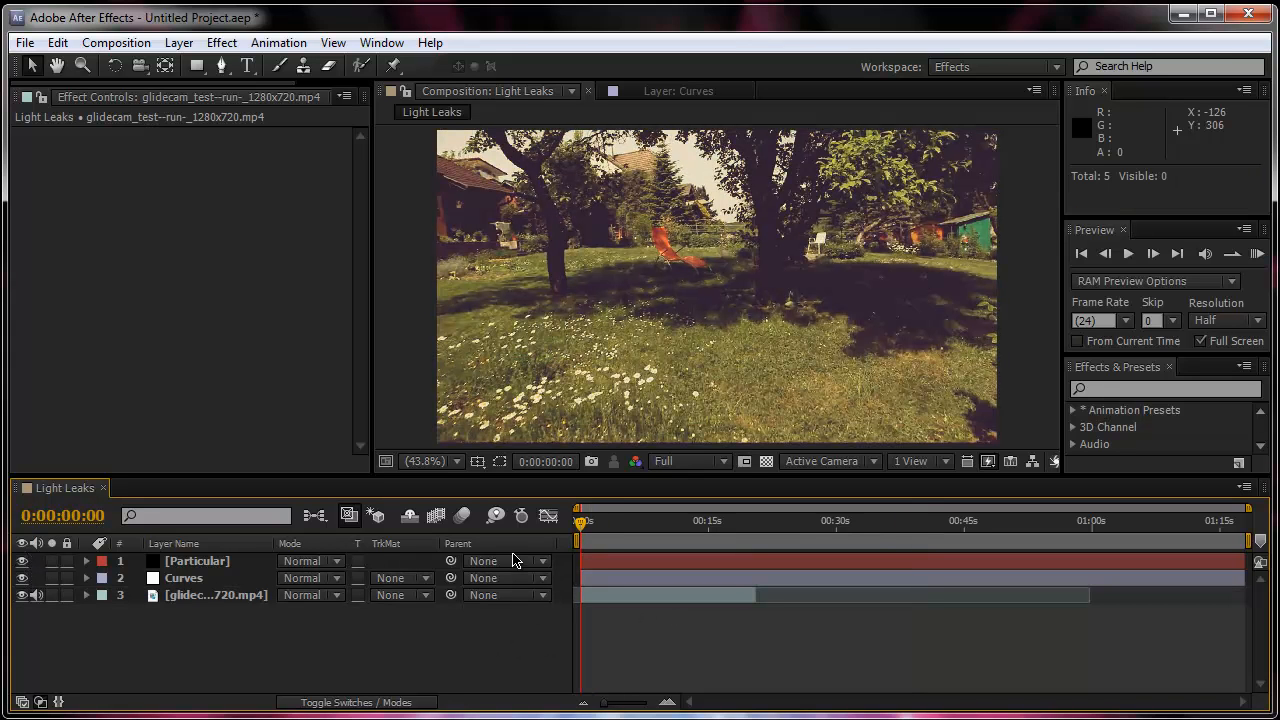
{"action": "left_click_drag", "start_coordinate": [584, 524], "coordinate": [606, 530]}
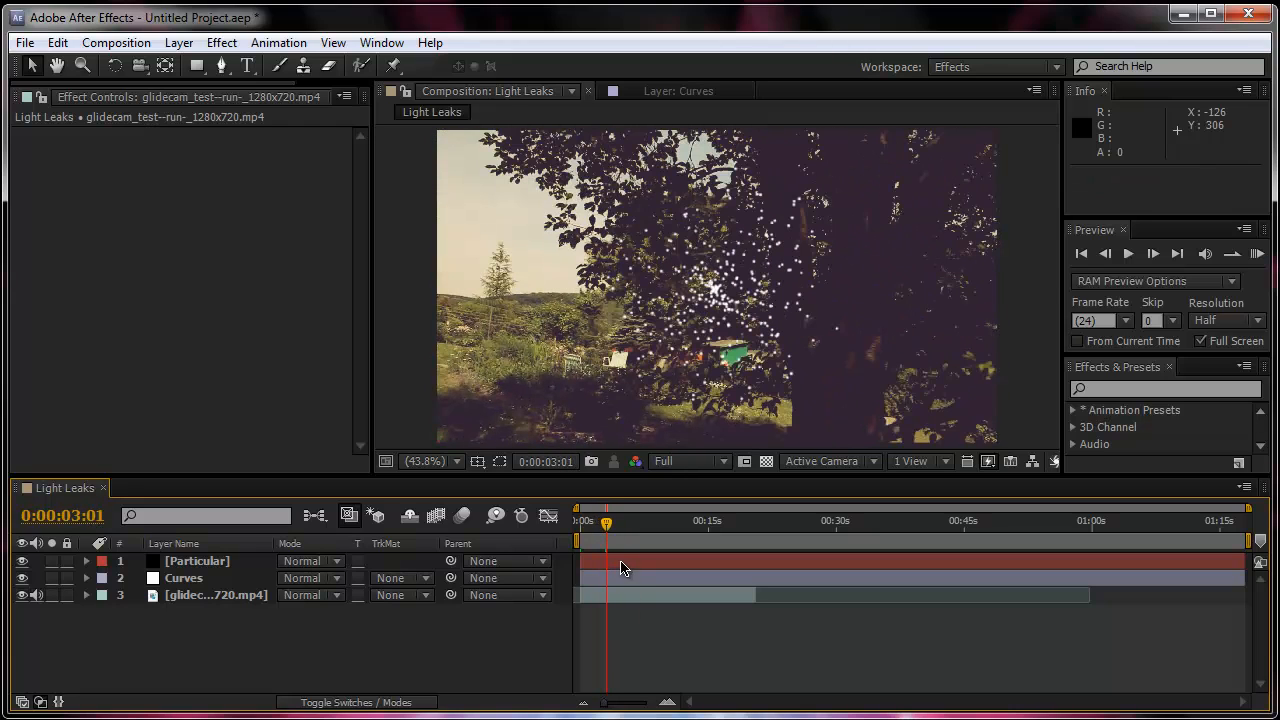
Step: Set the preview resolution to Half and shift the Particular layer earlier so it starts at about -0:00:06:02
{"action": "left_click", "coordinate": [628, 562]}
{"action": "left_click", "coordinate": [669, 462]}
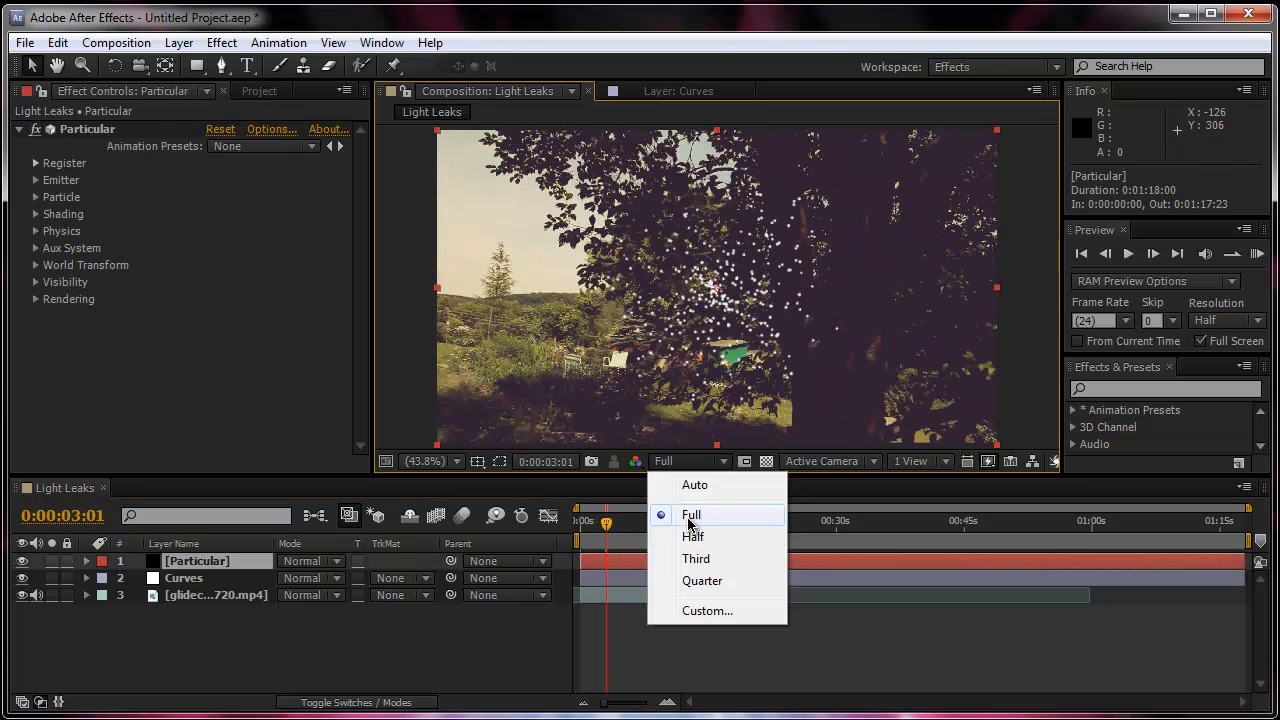
{"action": "left_click", "coordinate": [693, 535]}
{"action": "left_click", "coordinate": [660, 654]}
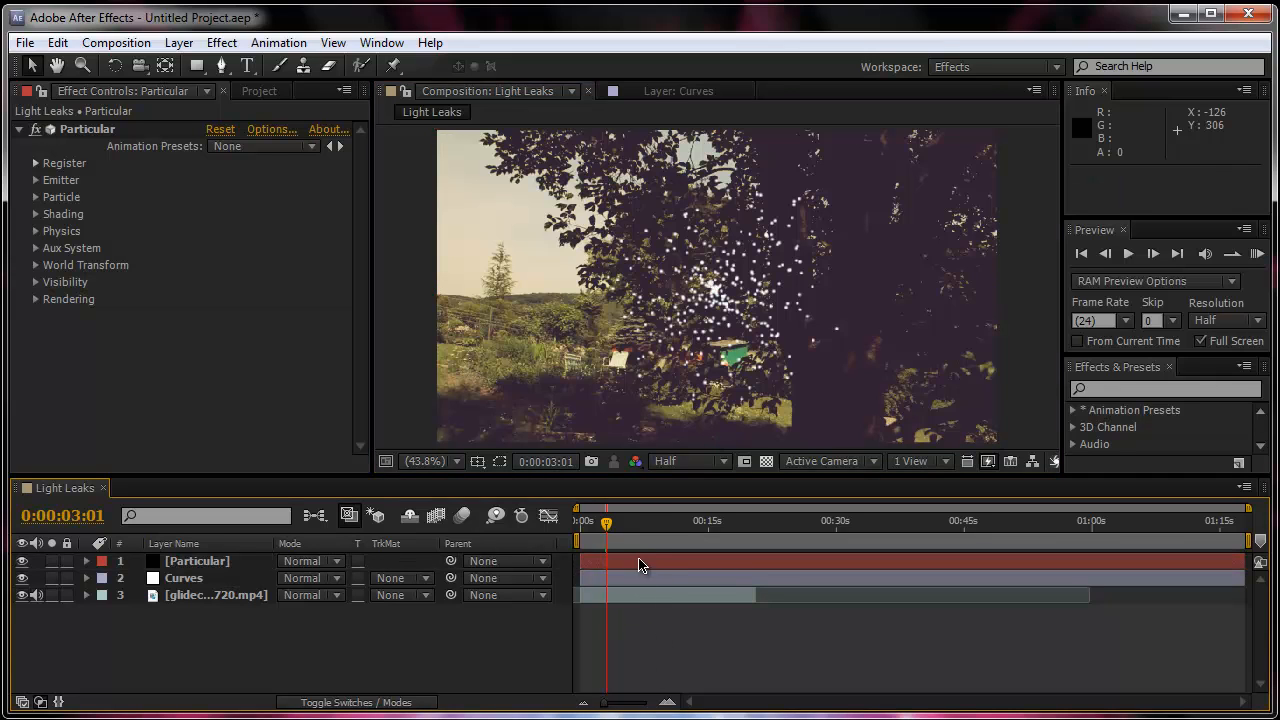
{"action": "left_click_drag", "start_coordinate": [643, 563], "coordinate": [537, 555]}
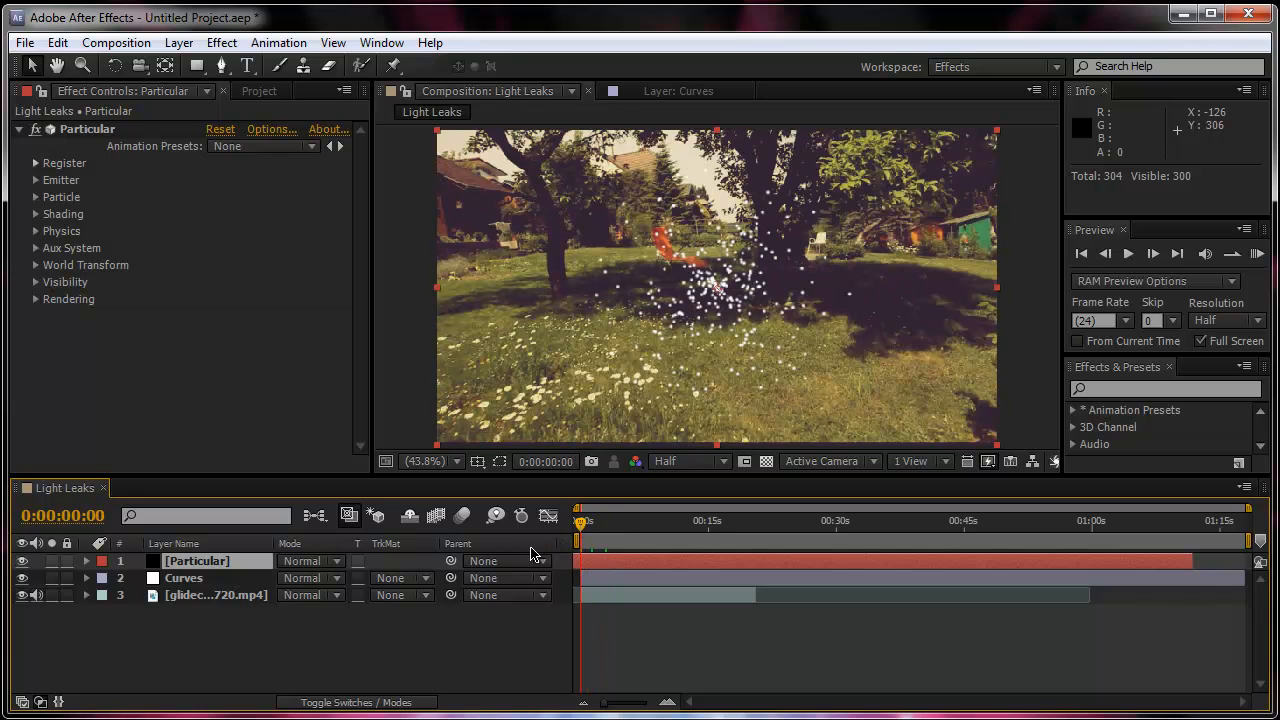
Step: Set Particular's emitter to 200 Particles/sec with the Box Emitter Type
{"action": "left_click", "coordinate": [36, 181]}
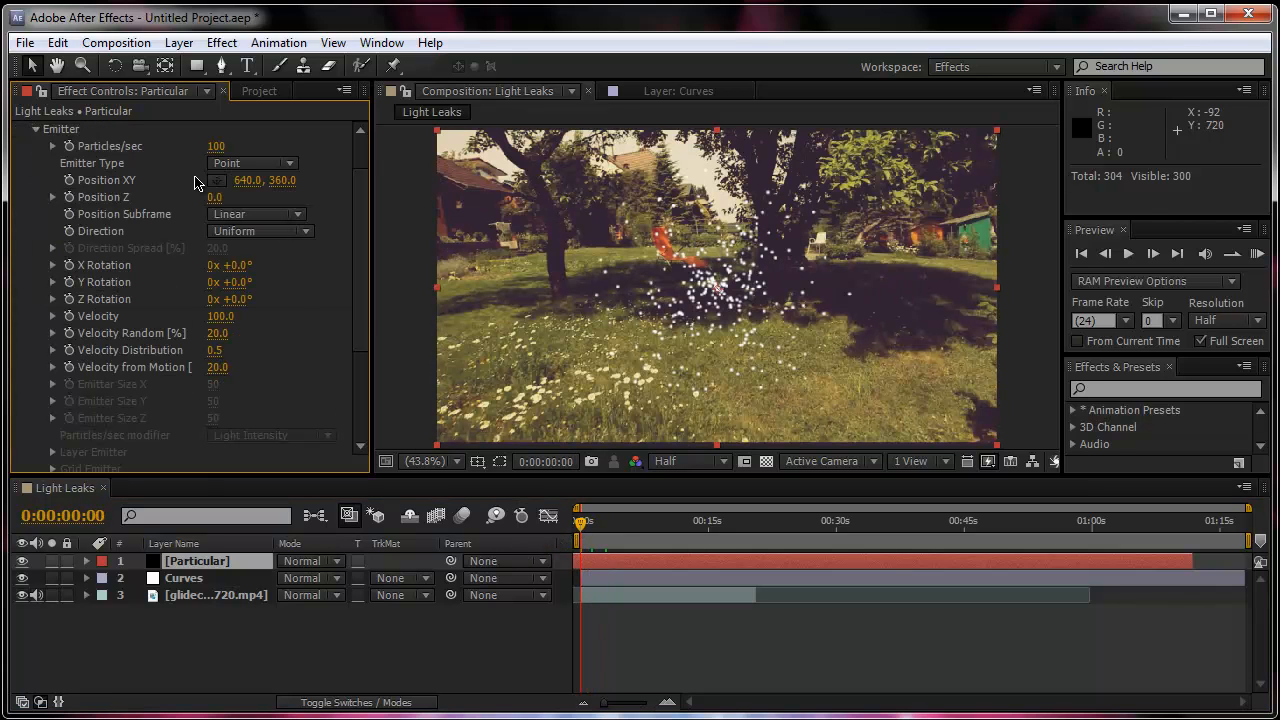
{"action": "left_click", "coordinate": [216, 147]}
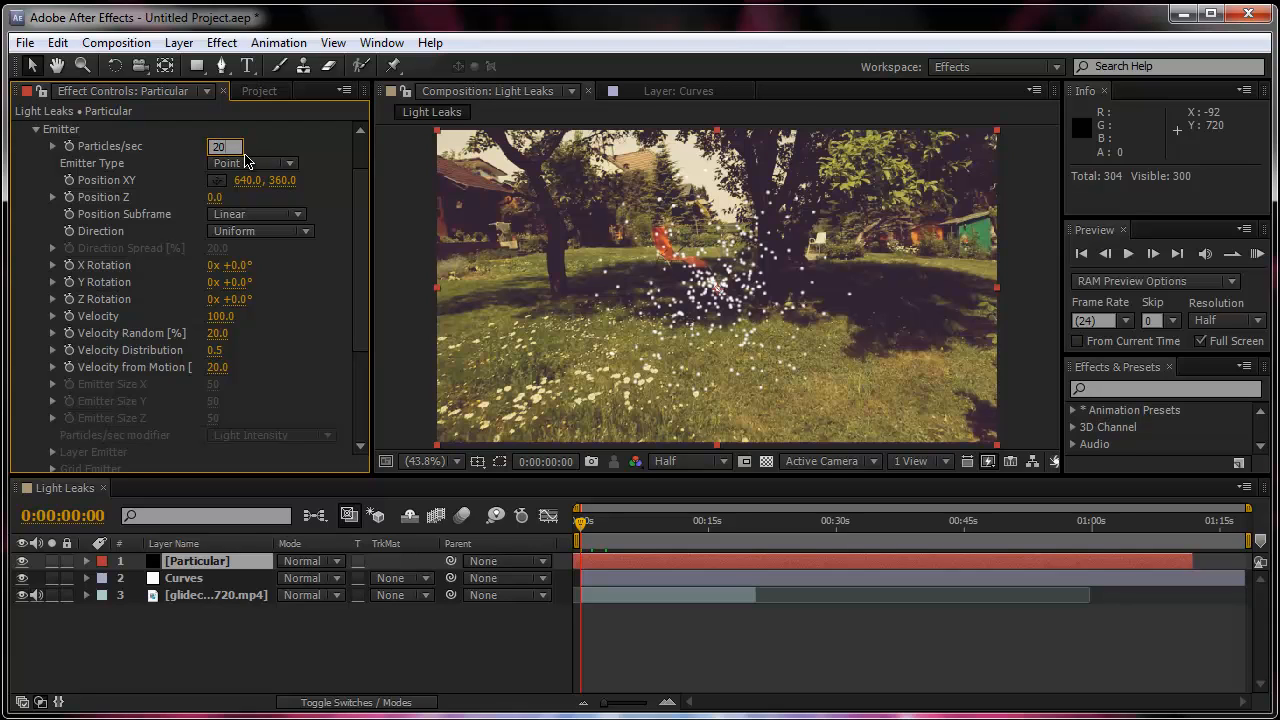
{"action": "key", "text": "Return"}
{"action": "left_click", "coordinate": [247, 161]}
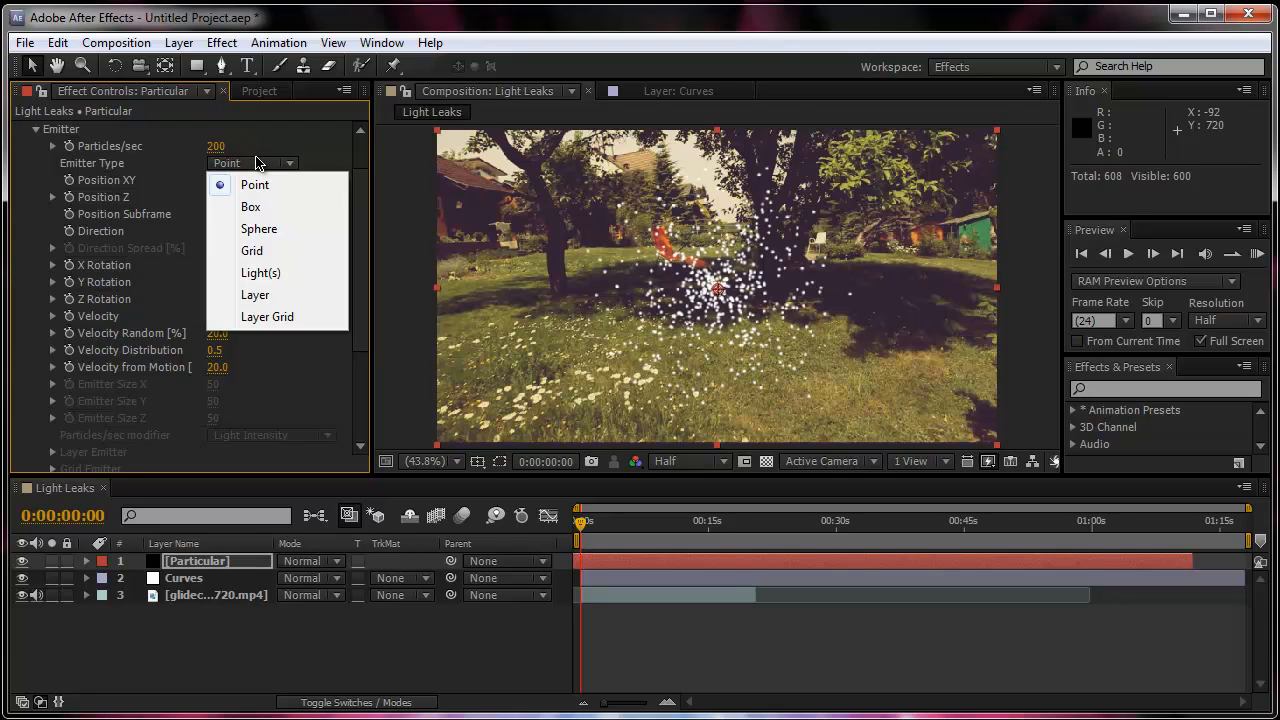
{"action": "left_click", "coordinate": [255, 206]}
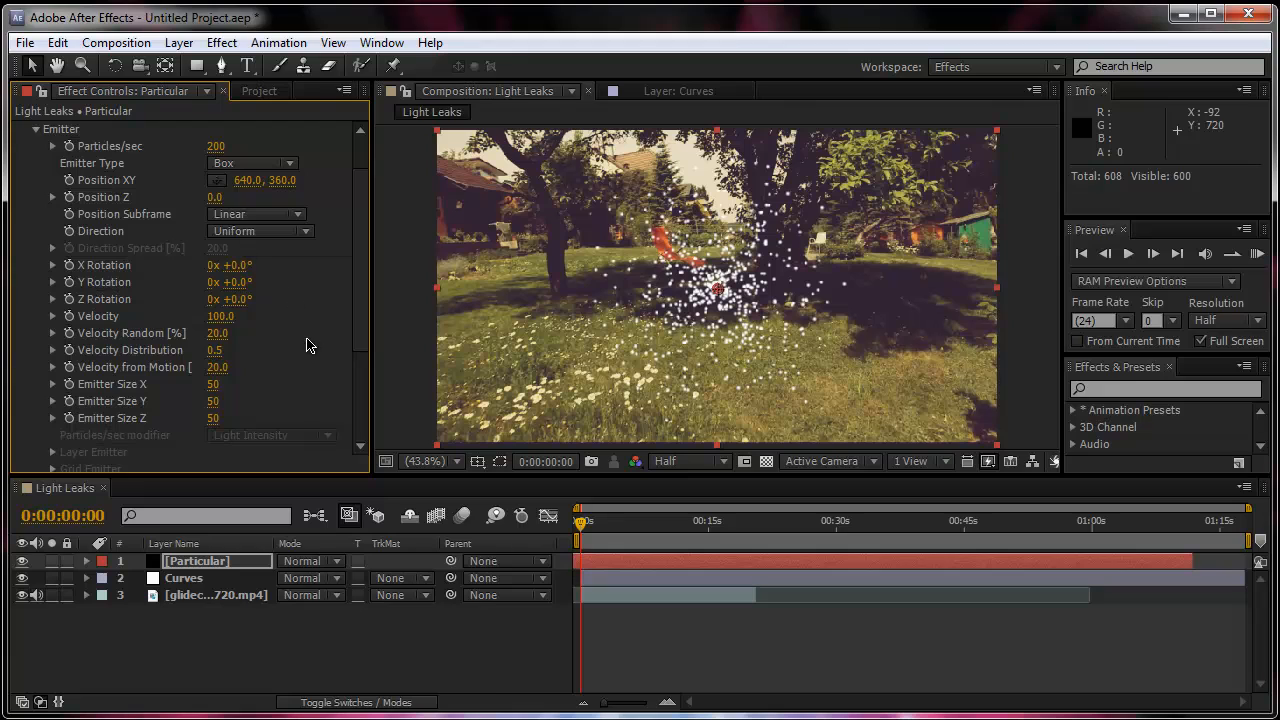
Step: Set the emitter's Velocity to 50, and Velocity Random, Velocity Distribution and Velocity from Motion to 0
{"action": "left_click", "coordinate": [224, 316]}
{"action": "type", "text": "50"}
{"action": "key", "text": "Return"}
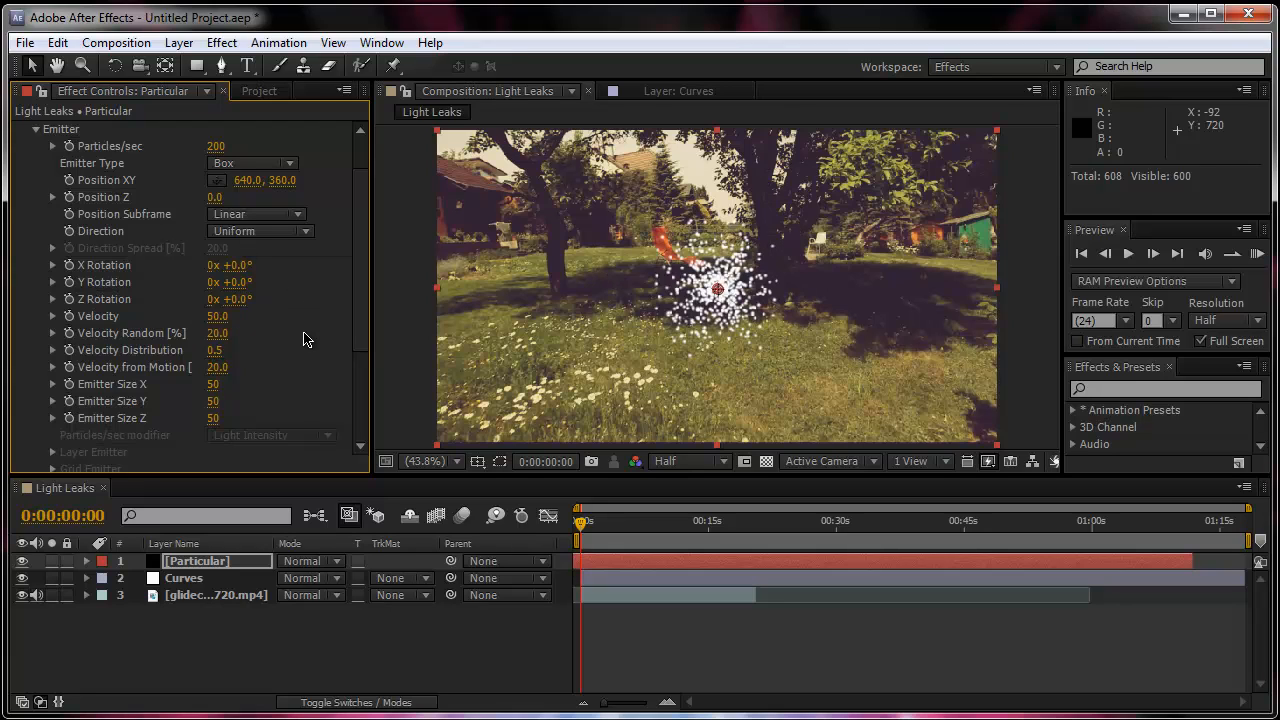
{"action": "left_click", "coordinate": [218, 333]}
{"action": "type", "text": "0"}
{"action": "key", "text": "Return"}
{"action": "left_click", "coordinate": [216, 350]}
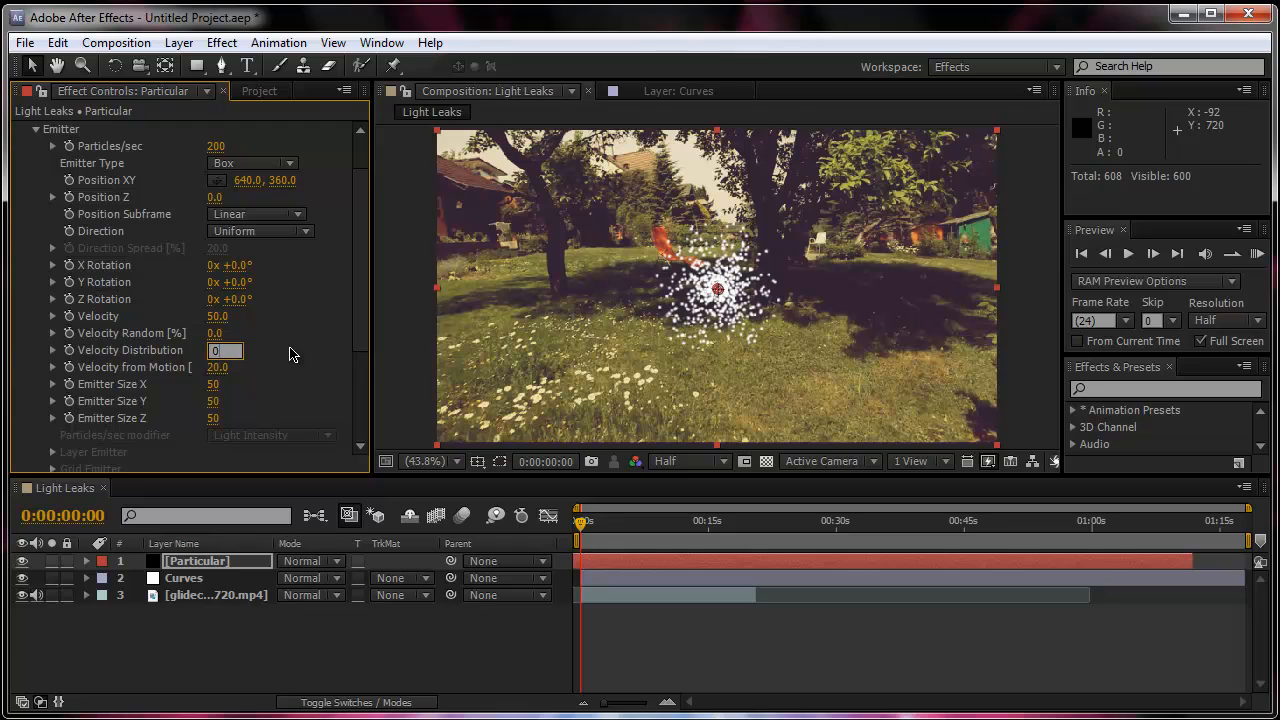
{"action": "type", "text": "0"}
{"action": "key", "text": "Return"}
{"action": "left_click", "coordinate": [218, 367]}
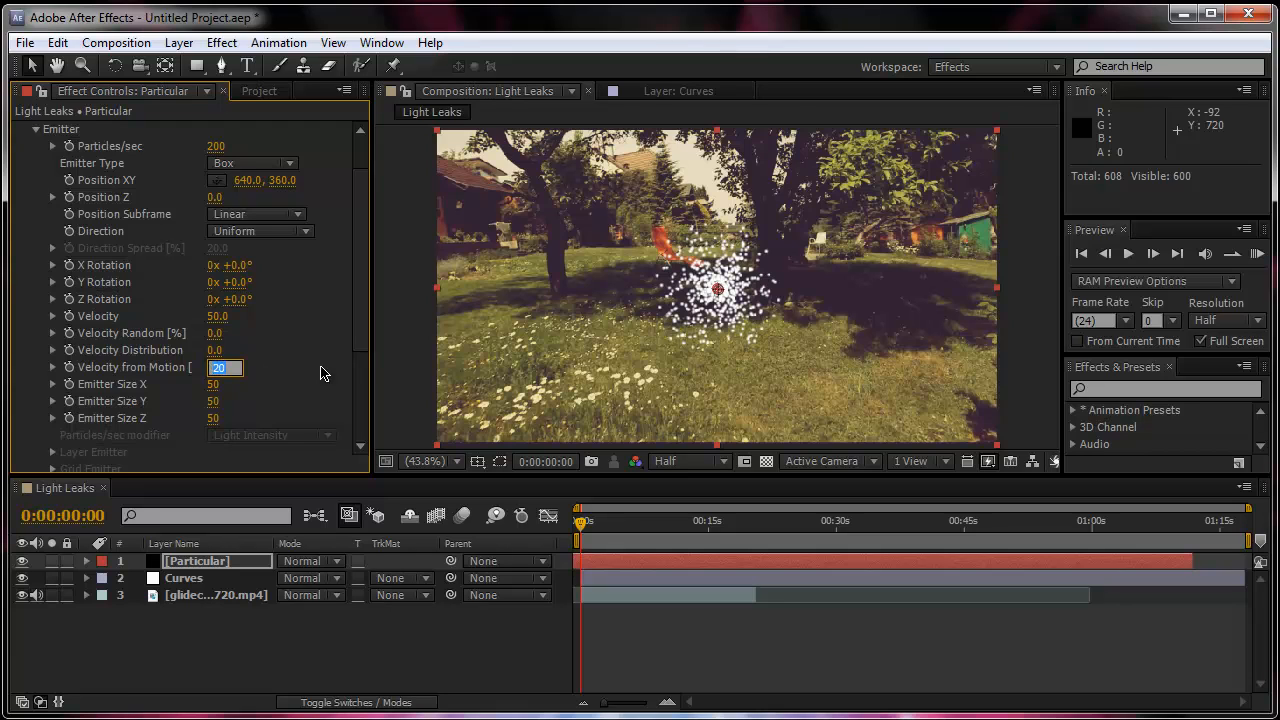
{"action": "key", "text": "Return"}
Step: Set Emitter Size X to 1280, Emitter Size Y to 720 and Emitter Size Z to 0
{"action": "left_click", "coordinate": [214, 385]}
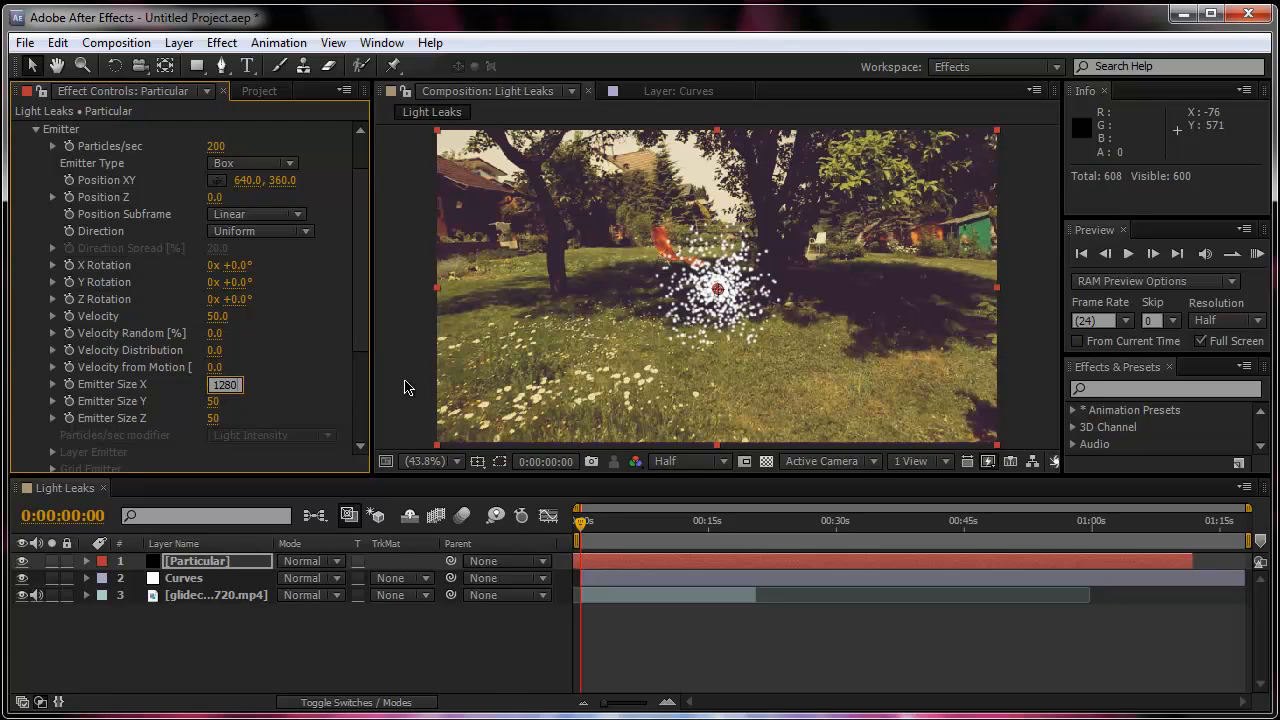
{"action": "key", "text": "Return"}
{"action": "left_click", "coordinate": [214, 401]}
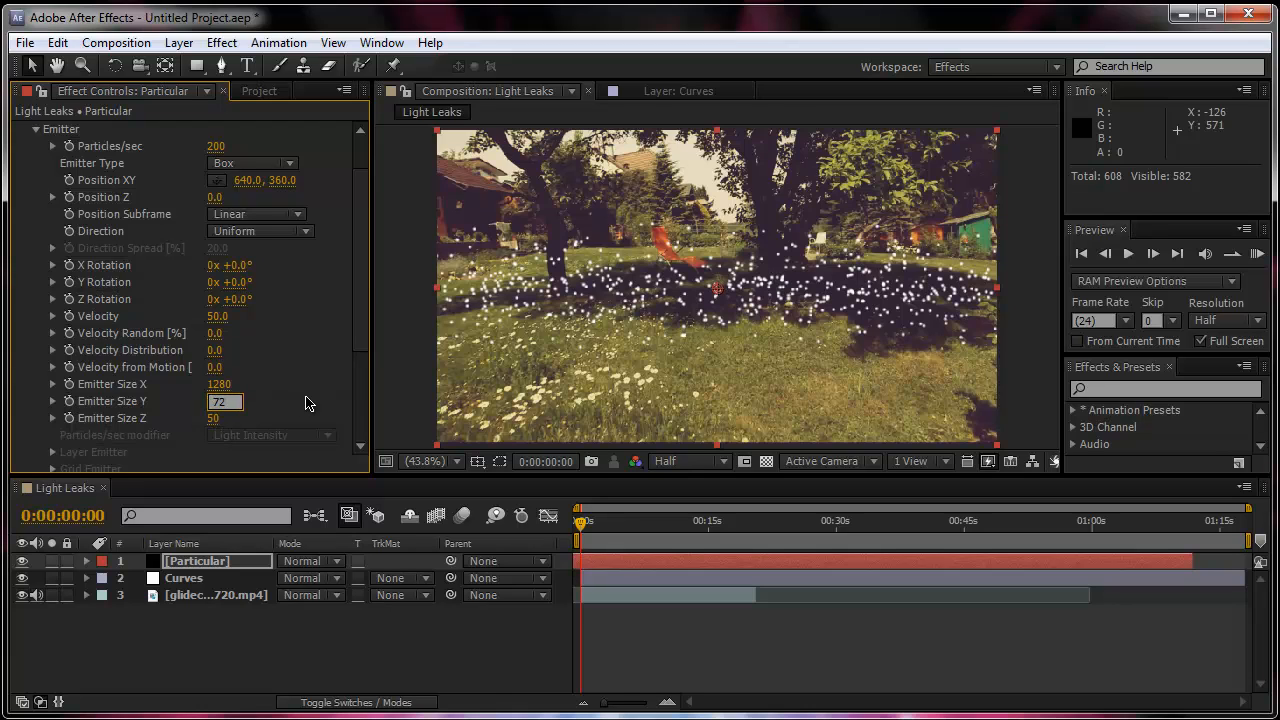
{"action": "type", "text": "720"}
{"action": "key", "text": "Return"}
{"action": "left_click", "coordinate": [213, 418]}
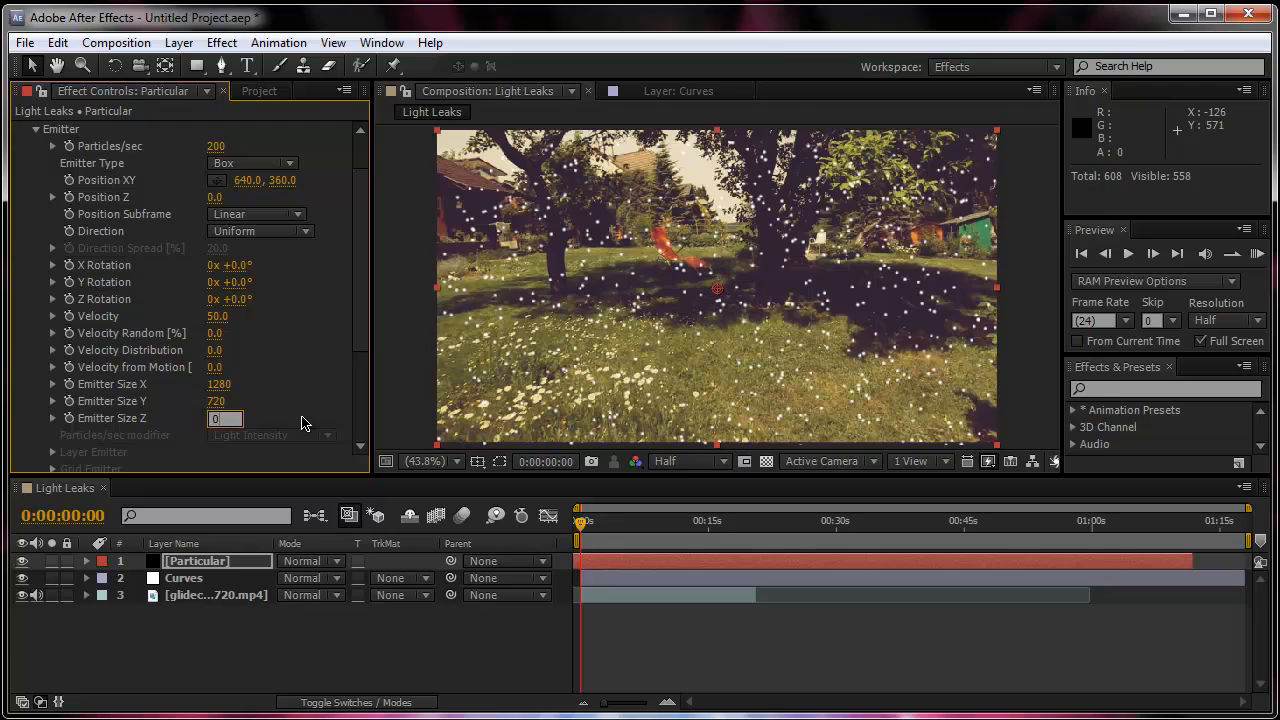
{"action": "type", "text": "0"}
{"action": "key", "text": "Return"}
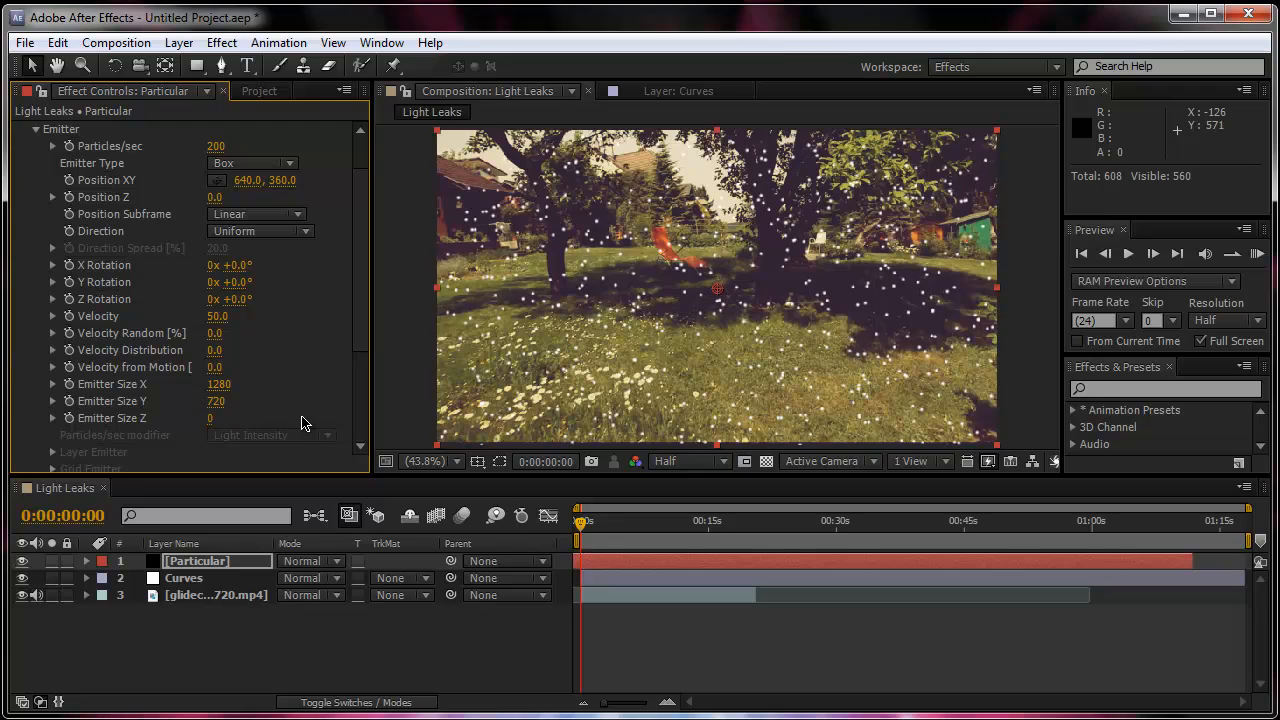
Step: Collapse the Emitter settings and set the particle Life to 0.4 sec with Life Random at 45%
{"action": "left_click", "coordinate": [53, 147]}
{"action": "left_click", "coordinate": [53, 148]}
{"action": "left_click", "coordinate": [36, 129]}
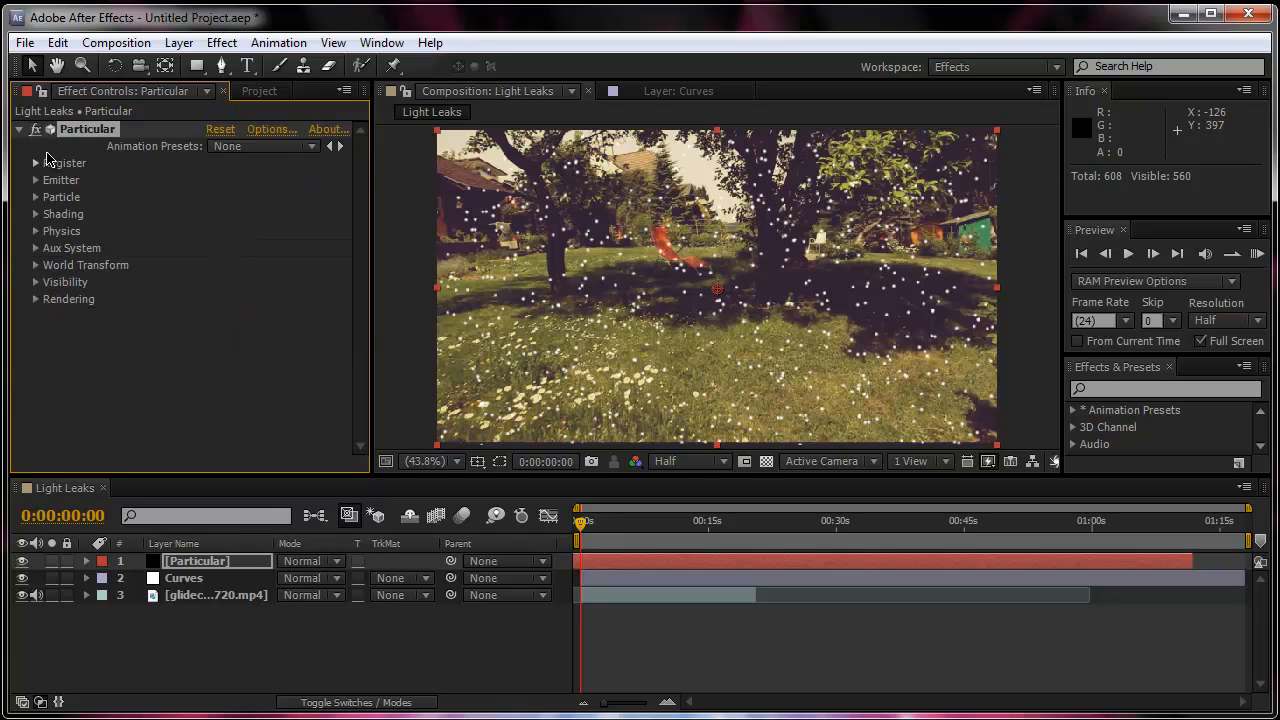
{"action": "left_click", "coordinate": [36, 199]}
{"action": "scroll", "coordinate": [36, 203], "scroll_direction": "down", "scroll_amount": 3}
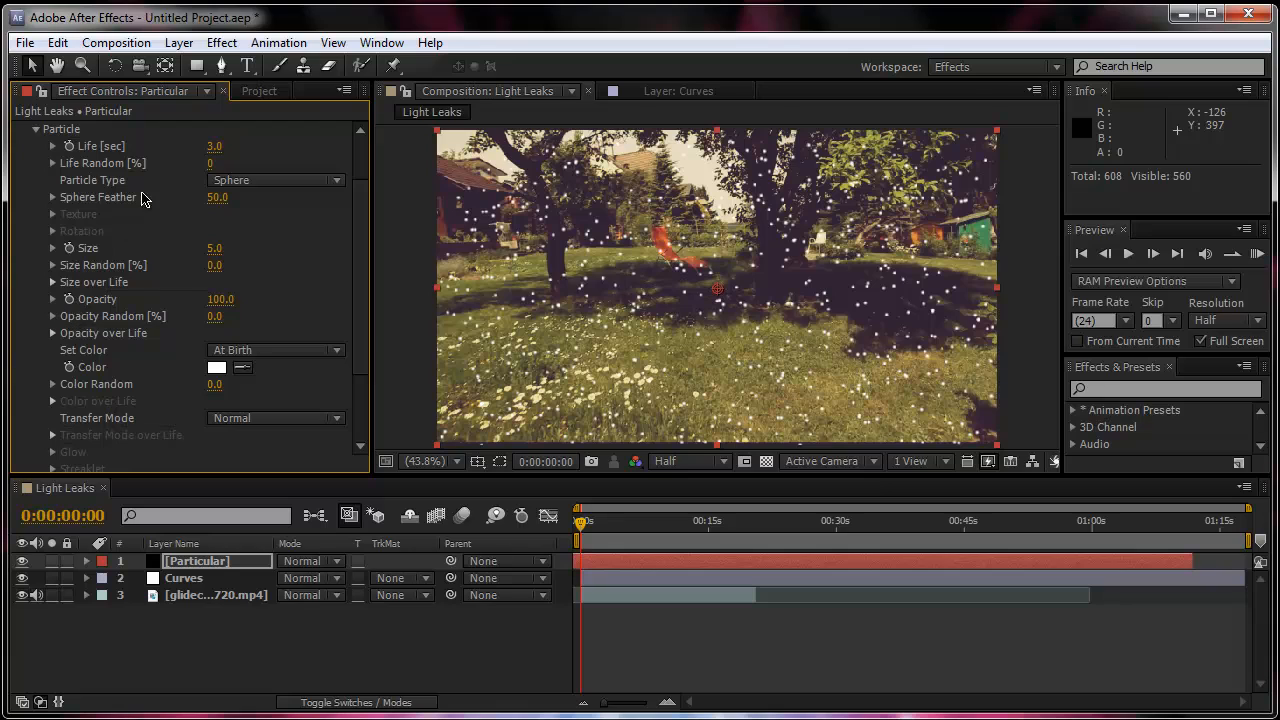
{"action": "left_click", "coordinate": [214, 147]}
{"action": "key", "text": "Return"}
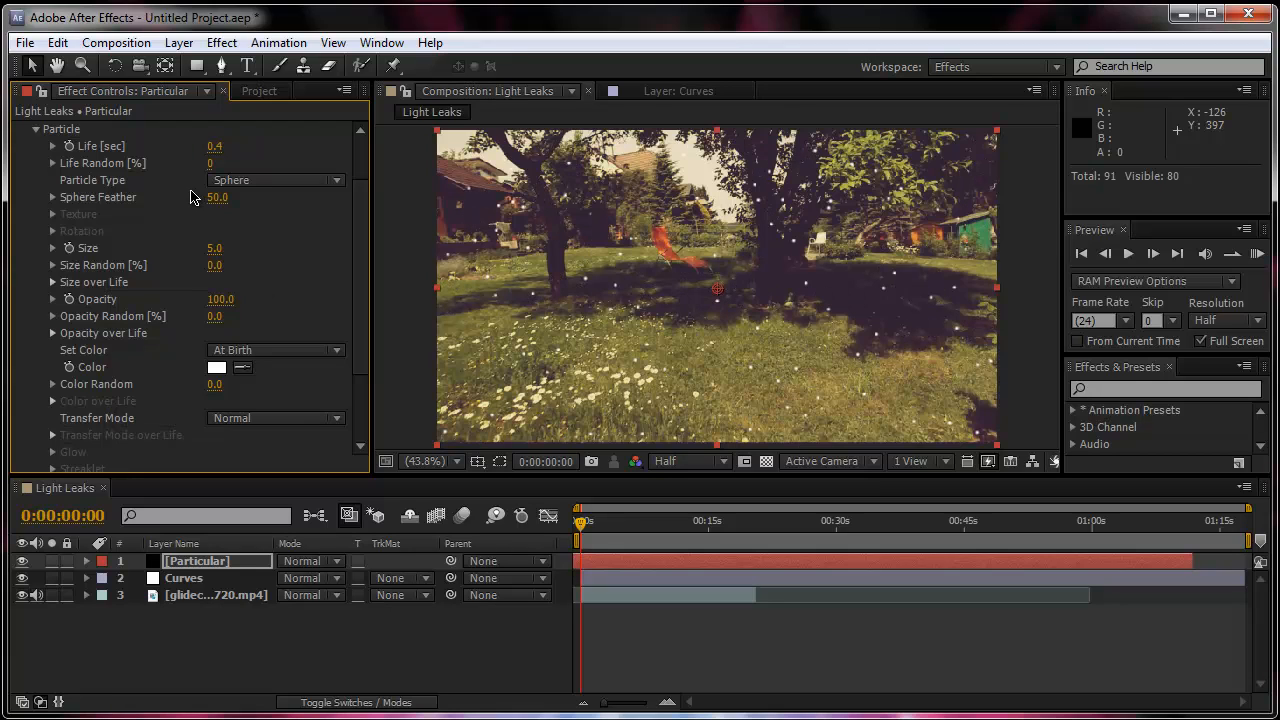
{"action": "left_click", "coordinate": [210, 163]}
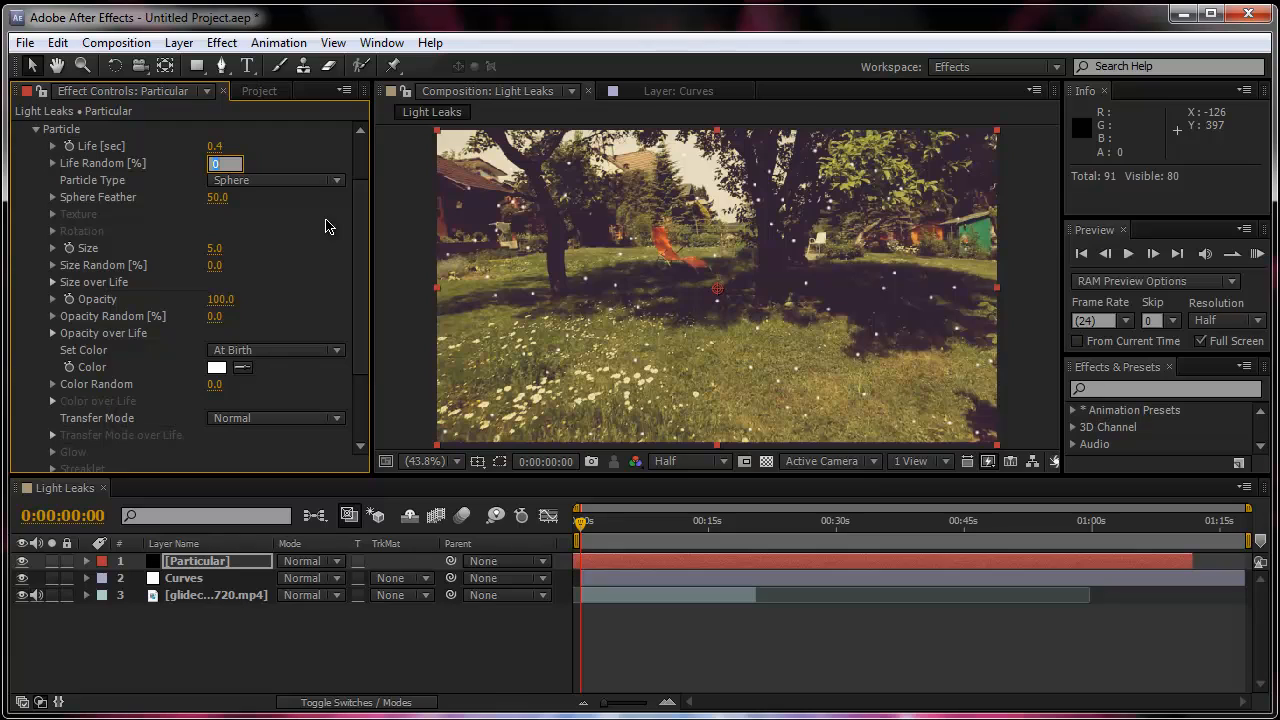
{"action": "key", "text": "Return"}
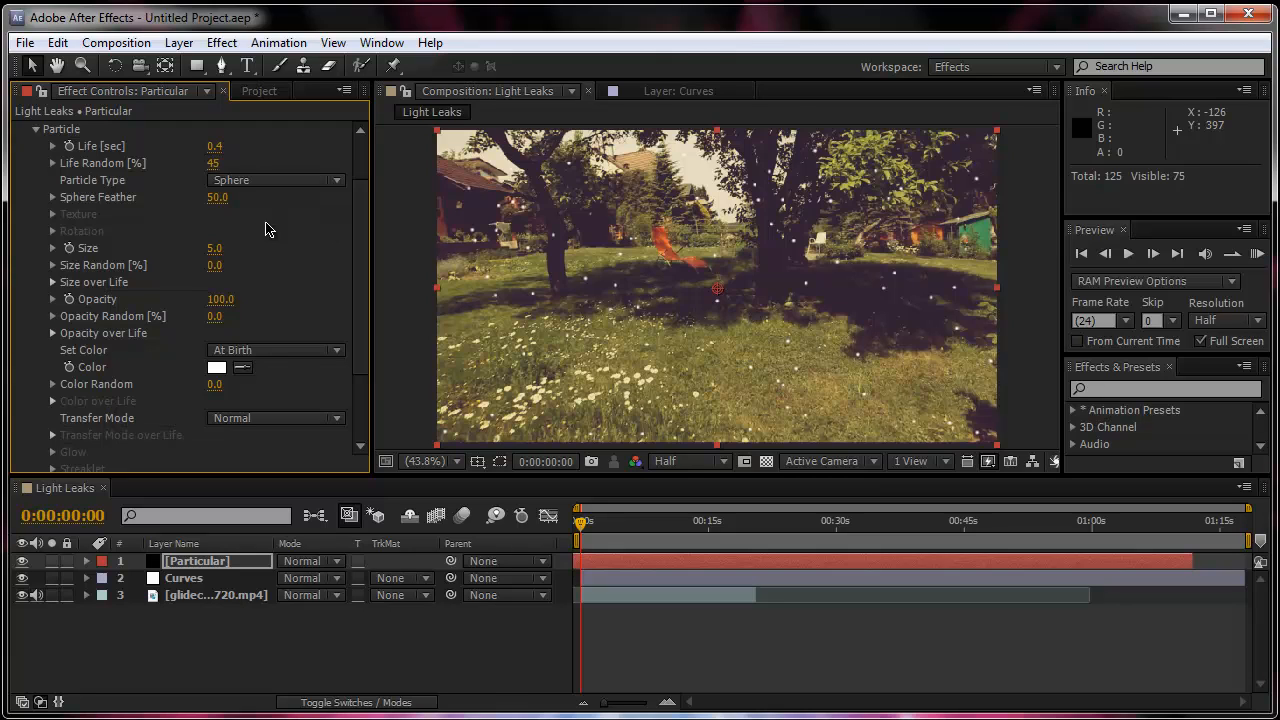
Step: Set the particles' Sphere Feather to 100 and Size to 300
{"action": "left_click_drag", "start_coordinate": [216, 205], "coordinate": [332, 204]}
{"action": "left_click", "coordinate": [215, 247]}
{"action": "key", "text": "Return"}
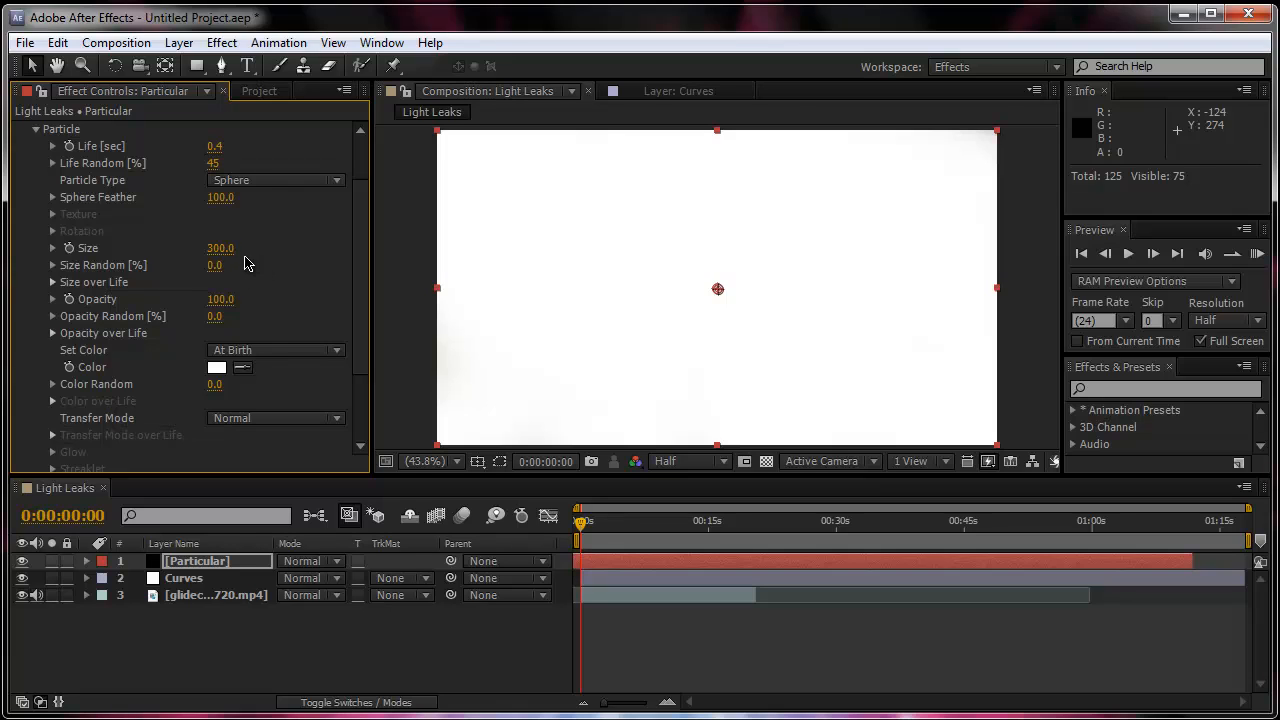
Step: Change the Particular layer's blending mode so the particles lighten the footage below
{"action": "left_click", "coordinate": [239, 566]}
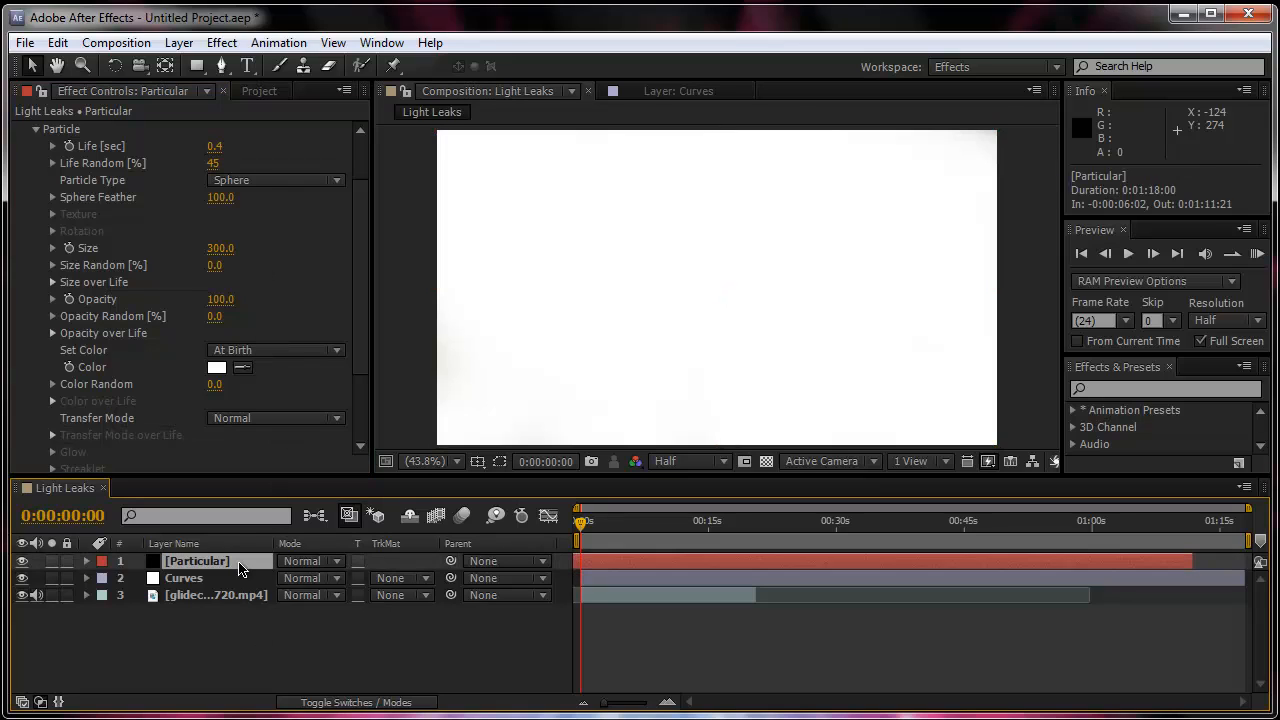
{"action": "key", "text": "F4"}
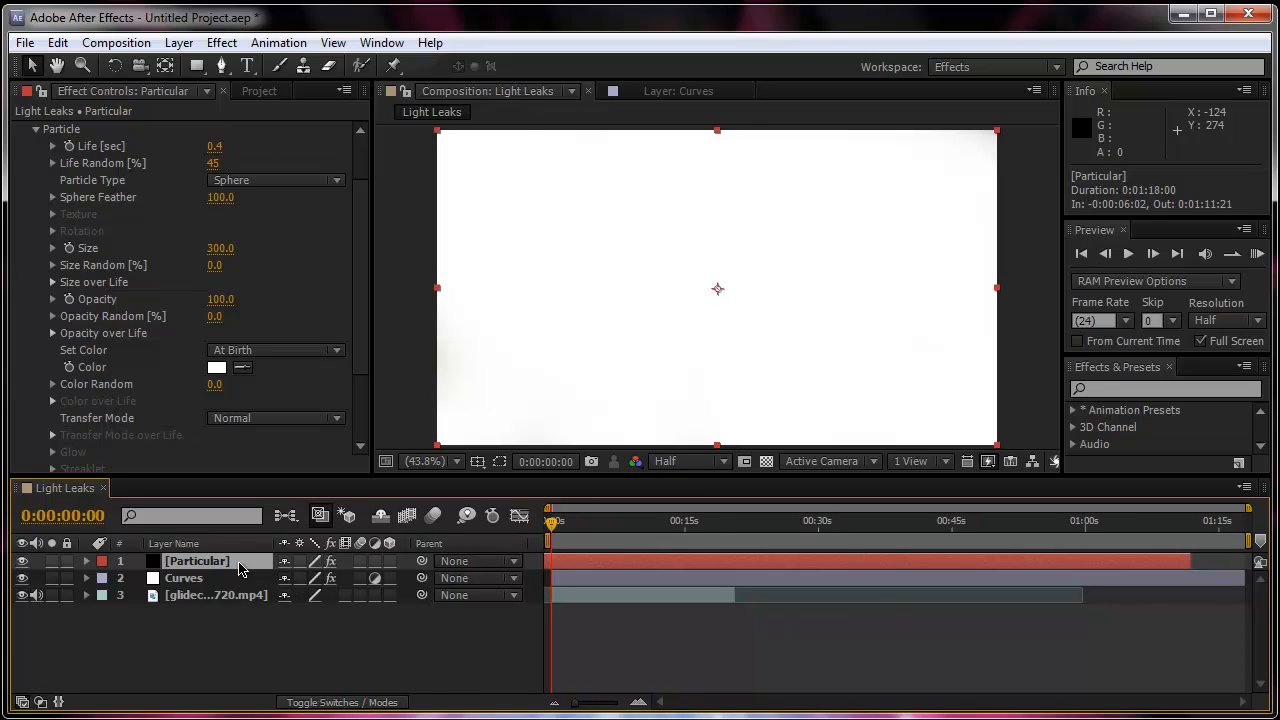
{"action": "key", "text": "F4"}
{"action": "left_click", "coordinate": [290, 561]}
{"action": "left_click", "coordinate": [386, 313]}
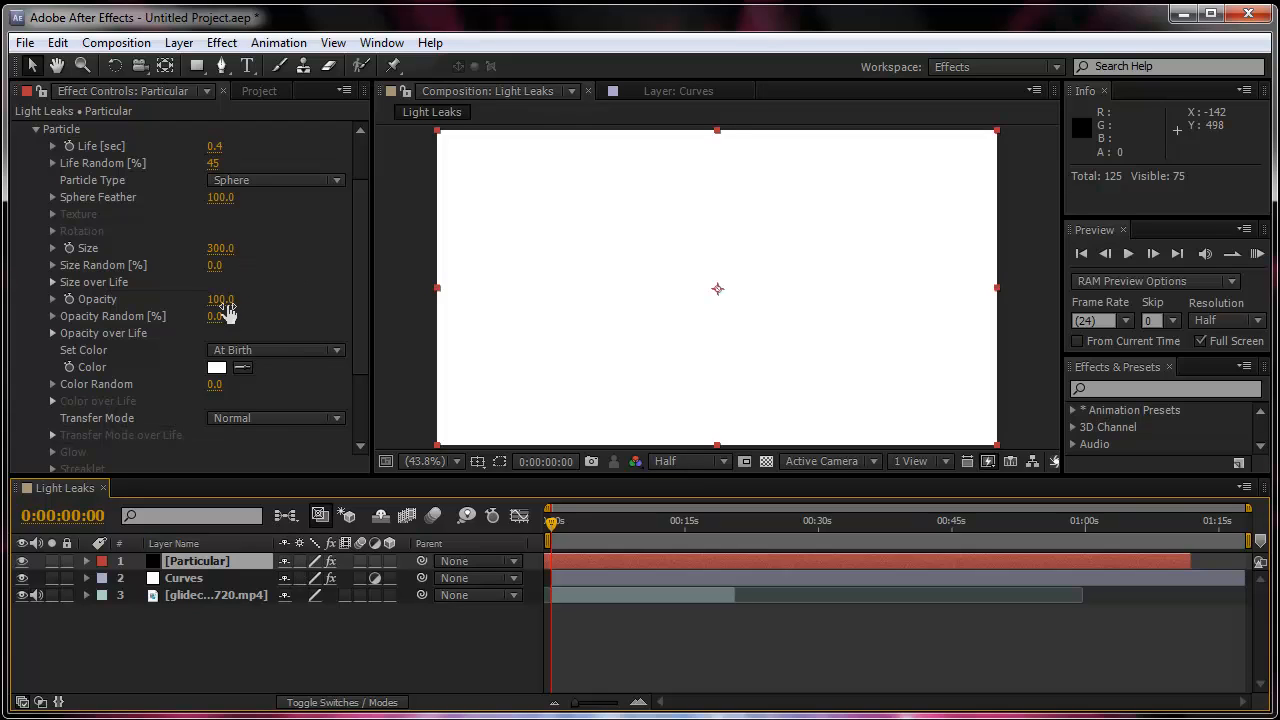
Step: Set the particle Opacity to 85 and Opacity Random to 50%
{"action": "left_click", "coordinate": [226, 306]}
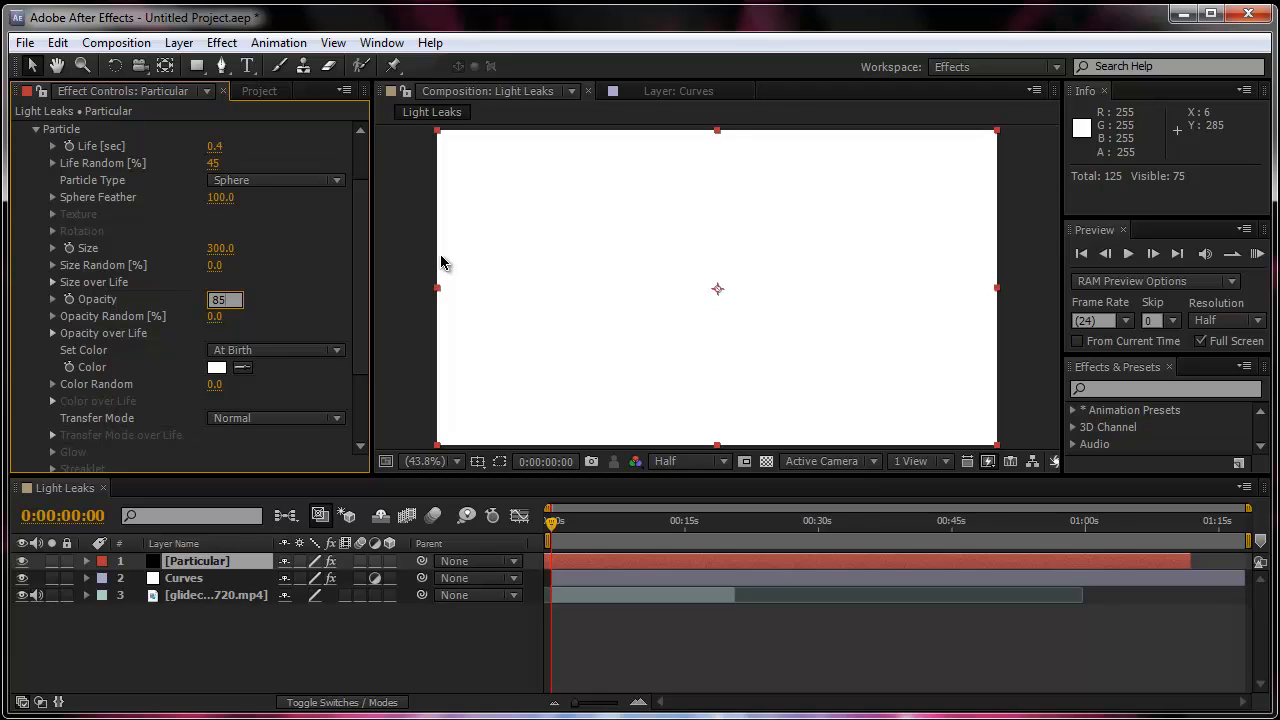
{"action": "key", "text": "Return"}
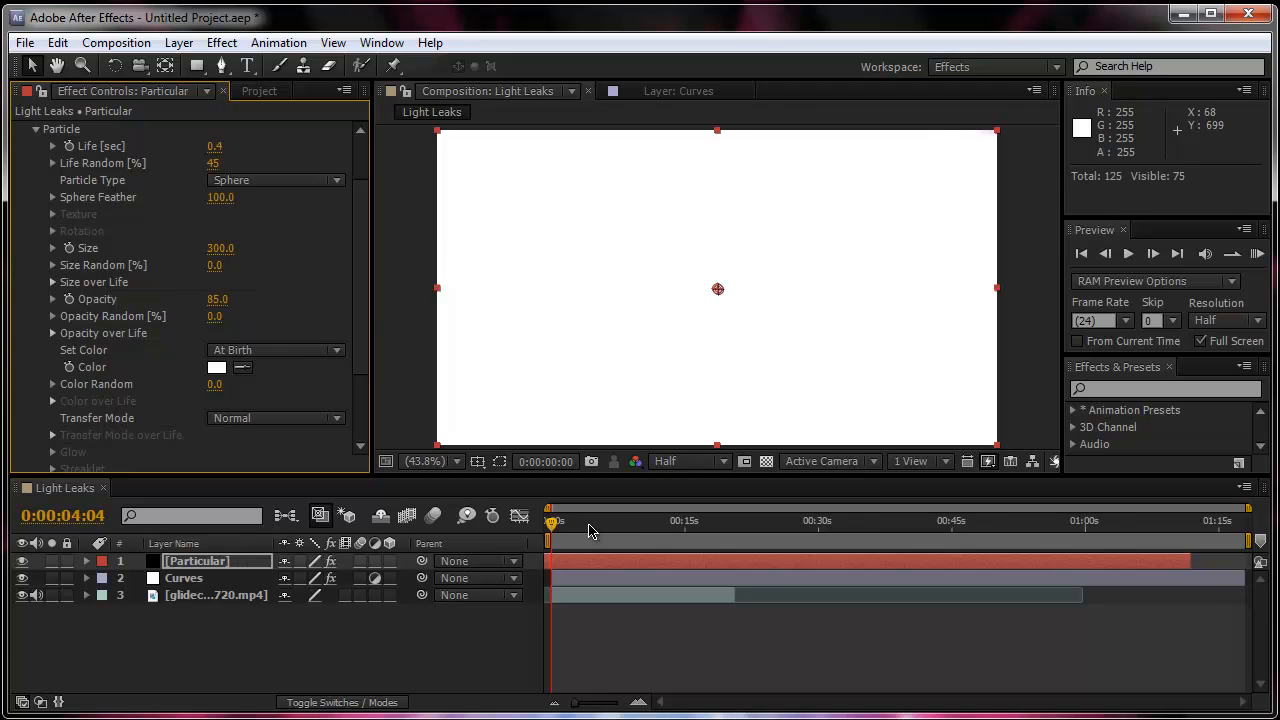
{"action": "left_click_drag", "start_coordinate": [590, 530], "coordinate": [510, 530]}
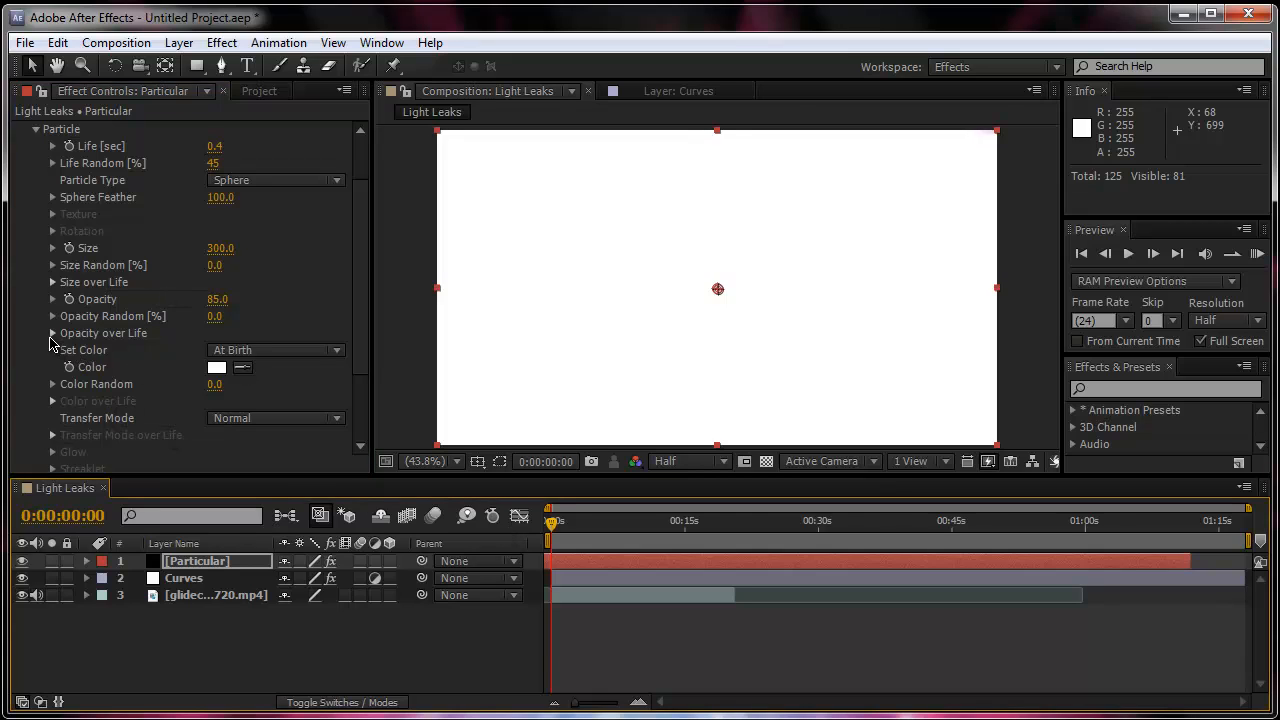
{"action": "left_click", "coordinate": [52, 333]}
{"action": "left_click", "coordinate": [52, 333]}
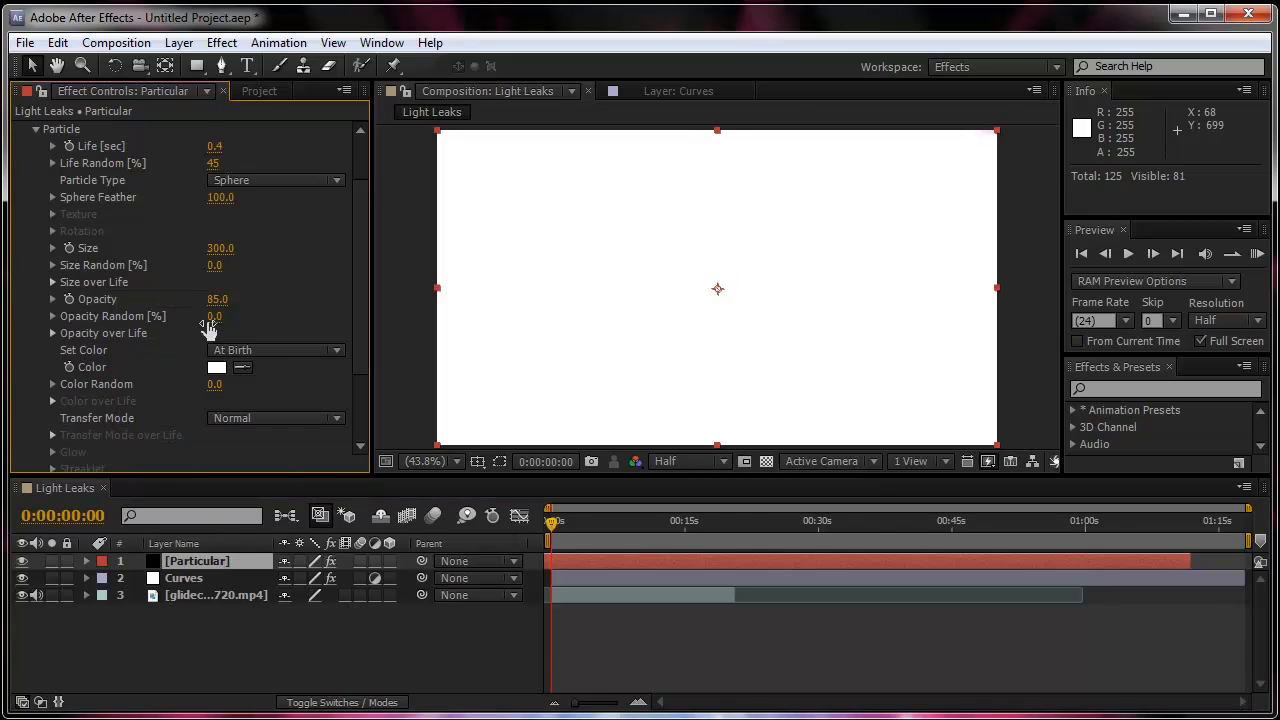
{"action": "left_click", "coordinate": [213, 316]}
{"action": "key", "text": "Return"}
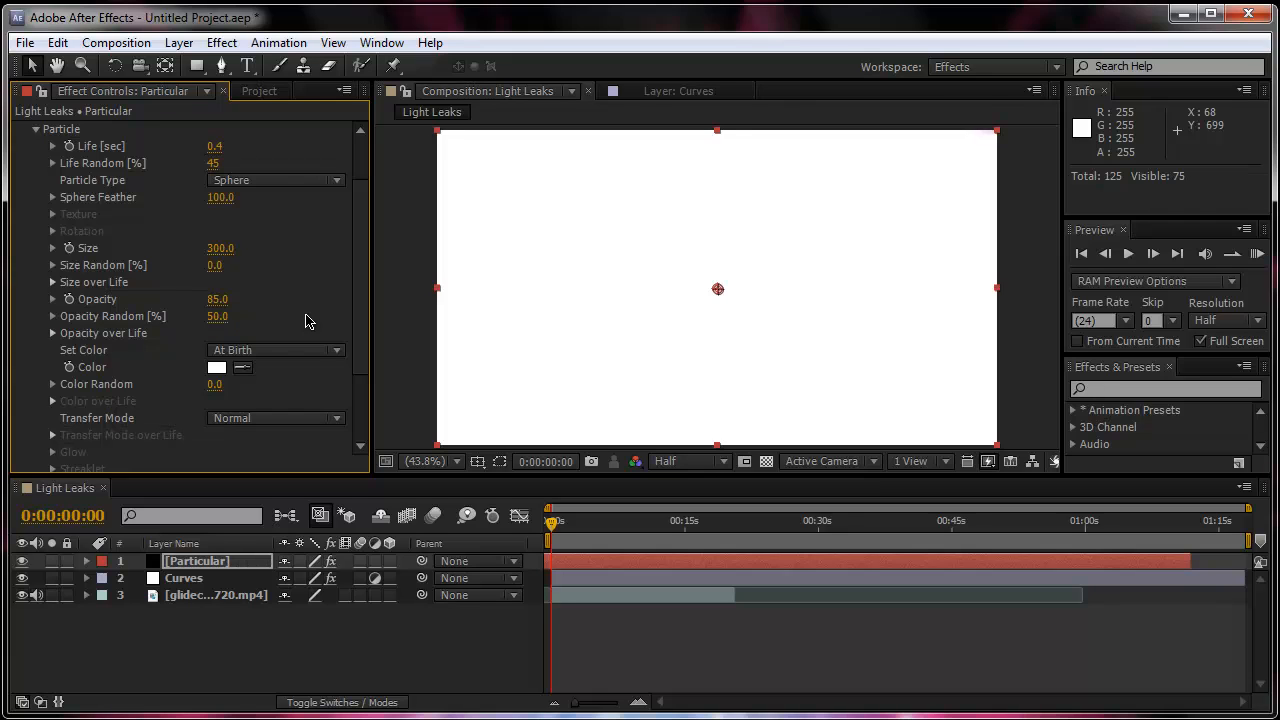
Step: Switch the particles' Set Color option to Random from Gradient and expand the Color Random setting
{"action": "left_click", "coordinate": [222, 352]}
{"action": "left_click", "coordinate": [265, 420]}
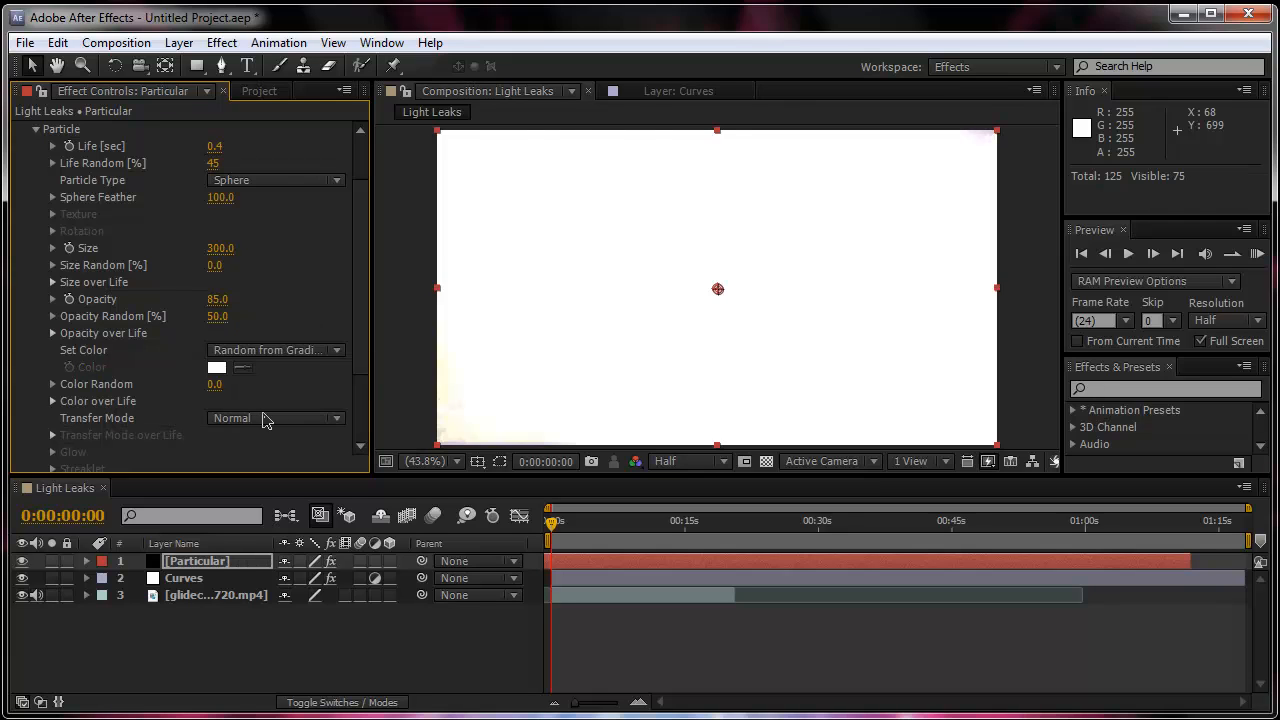
{"action": "scroll", "coordinate": [360, 366], "scroll_direction": "down", "scroll_amount": 1}
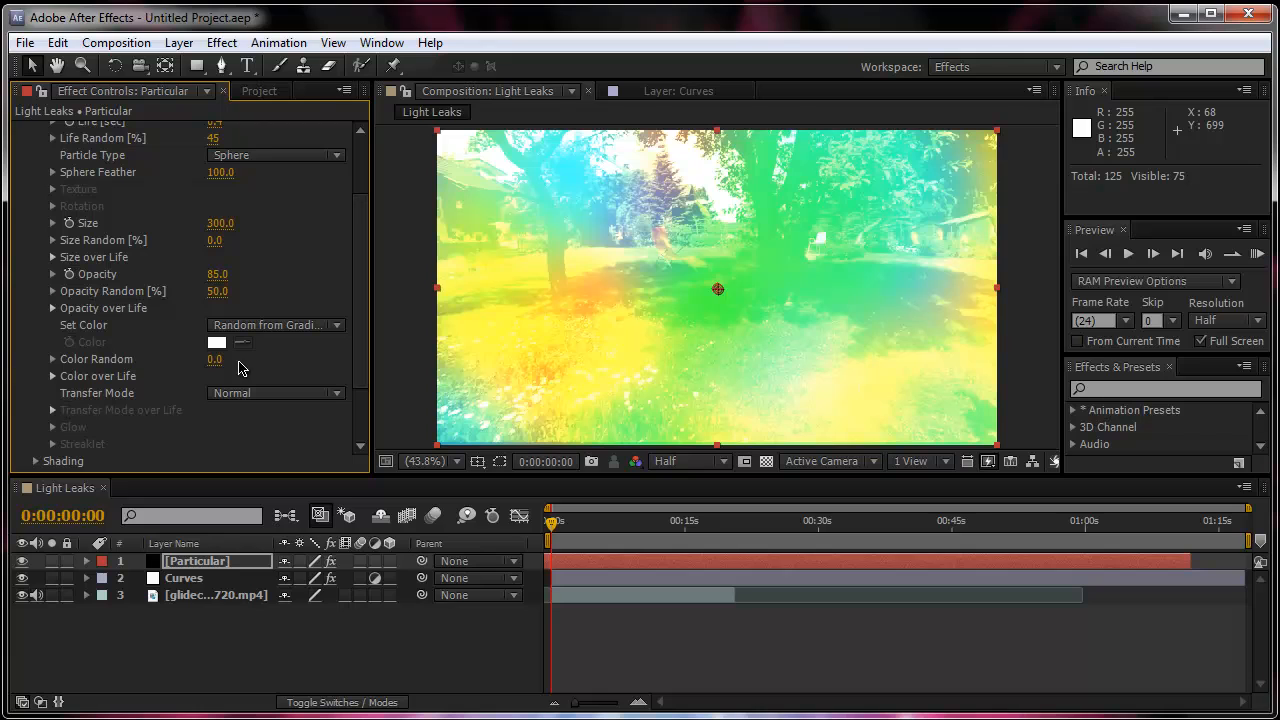
{"action": "left_click", "coordinate": [52, 360]}
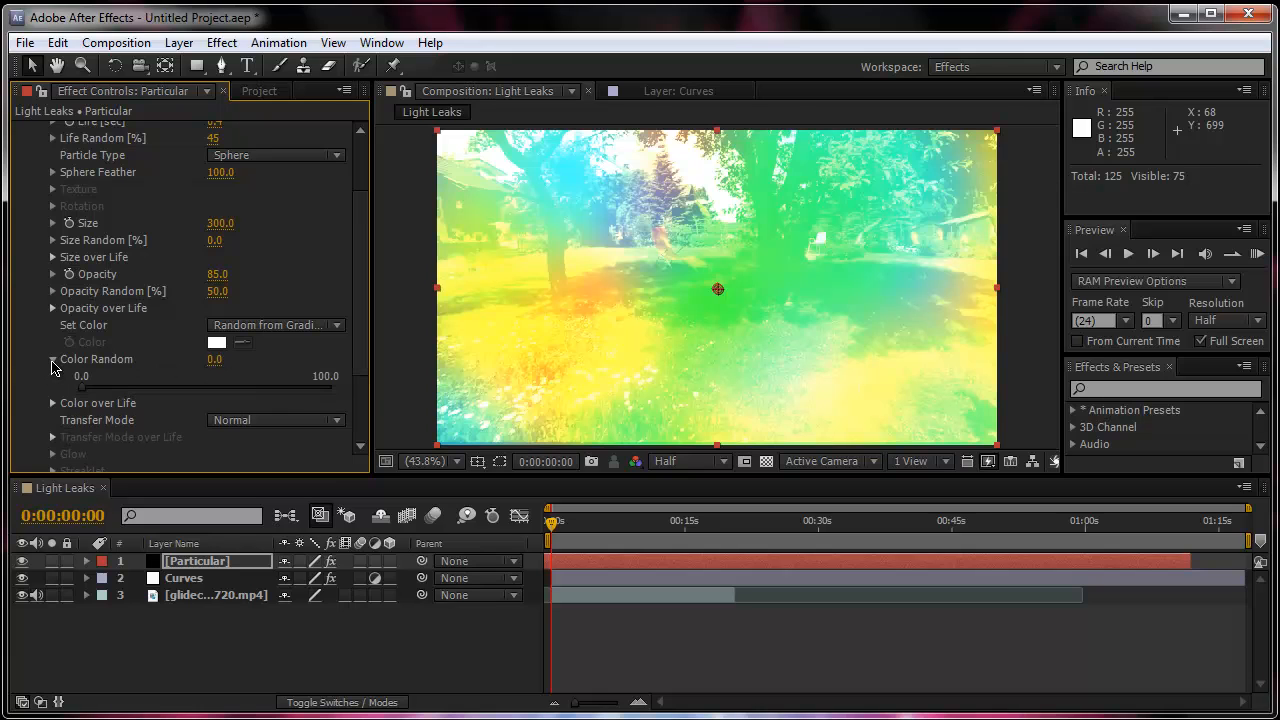
Step: Reduce the Color over Life gradient to red and yellow by removing the green and cyan stops, moving yellow to the death end
{"action": "left_click", "coordinate": [52, 362]}
{"action": "left_click", "coordinate": [52, 377]}
{"action": "scroll", "coordinate": [55, 385], "scroll_direction": "down", "scroll_amount": 2}
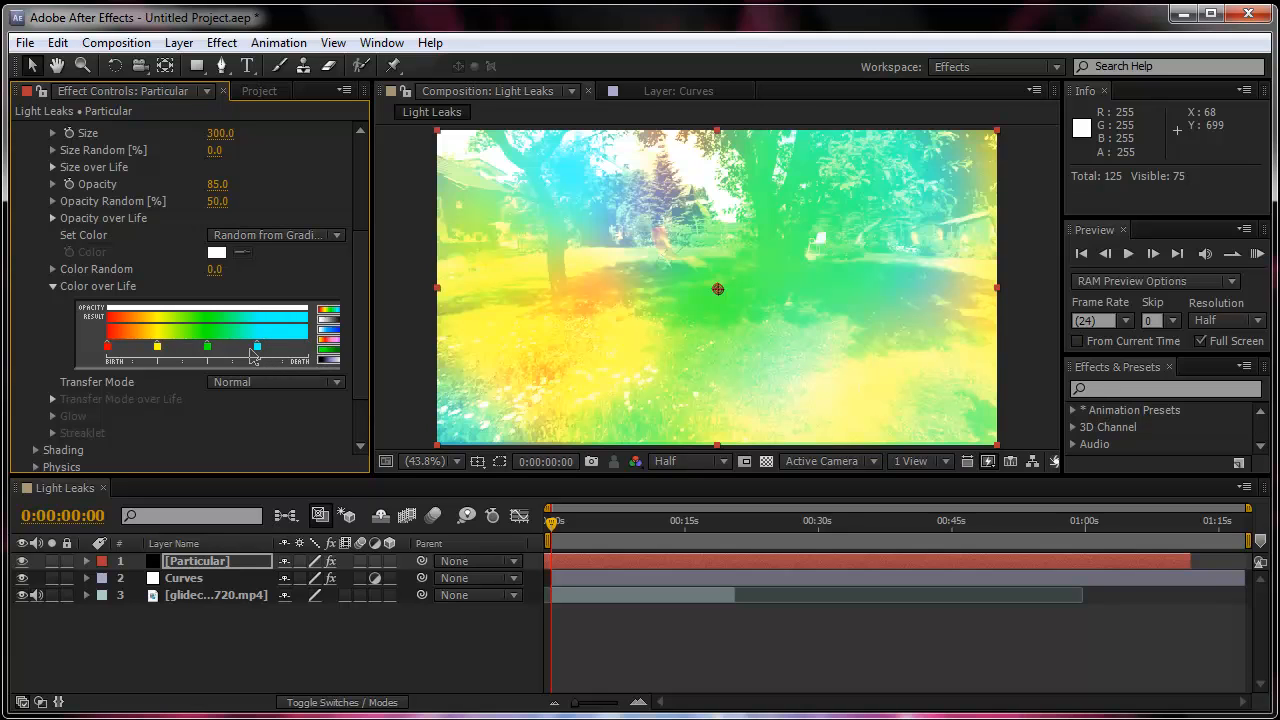
{"action": "left_click_drag", "start_coordinate": [257, 347], "coordinate": [306, 396]}
{"action": "left_click_drag", "start_coordinate": [207, 347], "coordinate": [296, 408]}
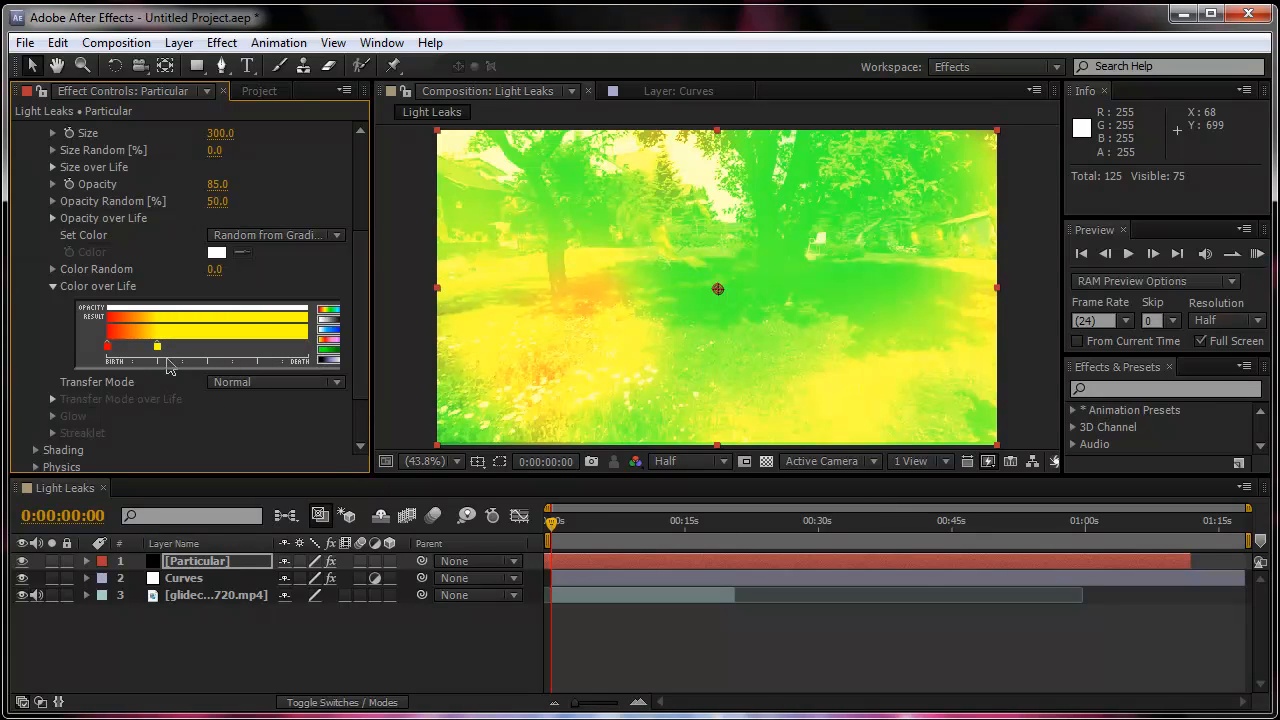
{"action": "left_click_drag", "start_coordinate": [158, 350], "coordinate": [307, 348]}
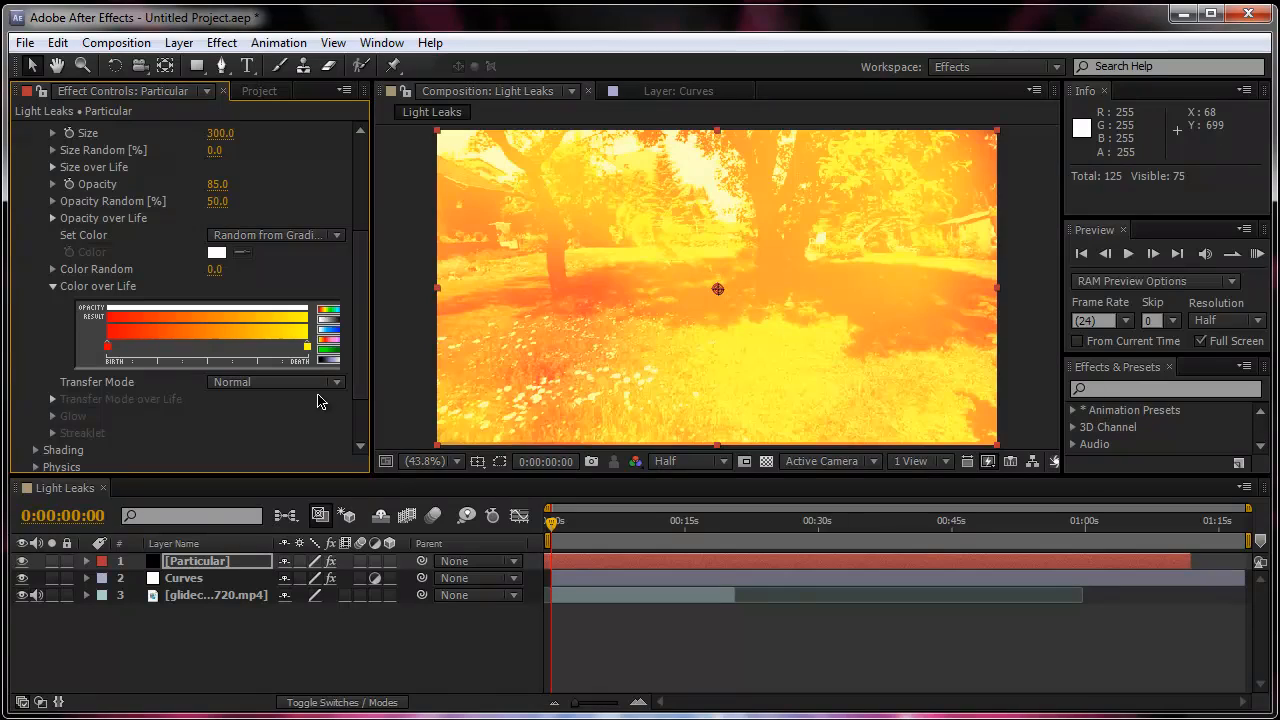
Step: Recolor the gradient's yellow death-end stop to orange E09400
{"action": "double_click", "coordinate": [307, 348]}
{"action": "left_click_drag", "start_coordinate": [62, 46], "coordinate": [48, 44]}
{"action": "left_click_drag", "start_coordinate": [294, 72], "coordinate": [302, 115]}
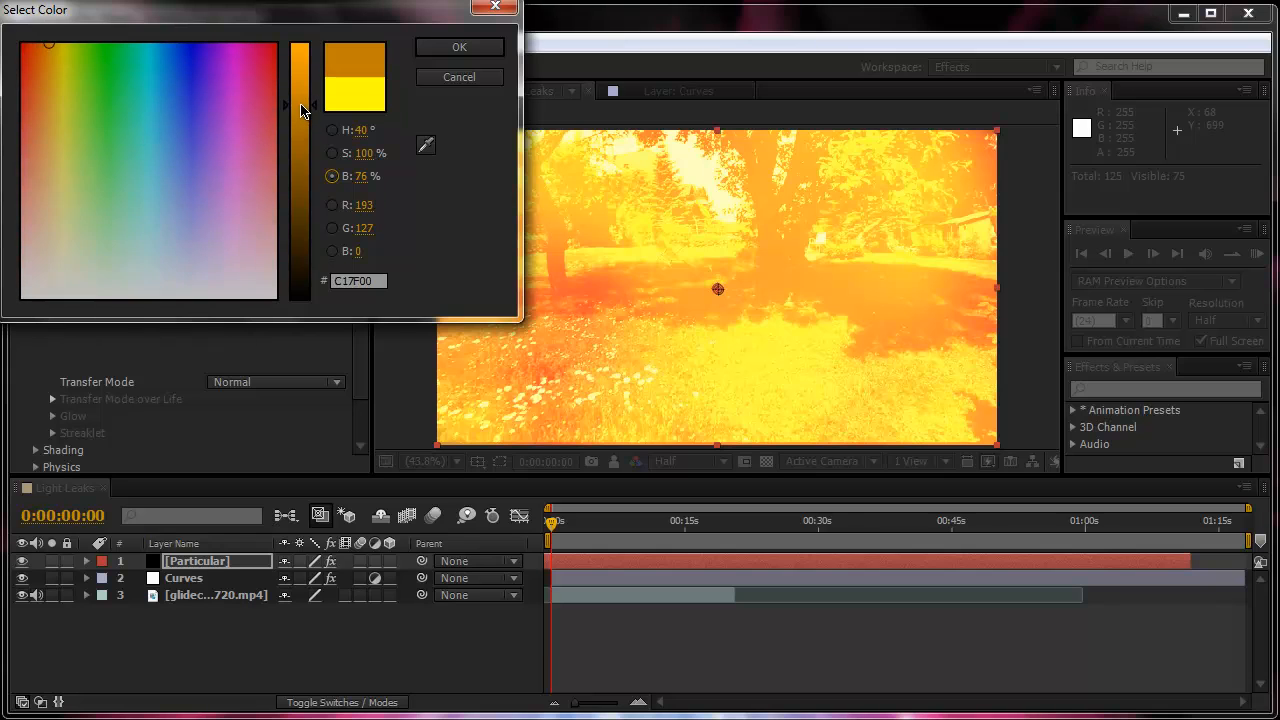
{"action": "left_click", "coordinate": [452, 47]}
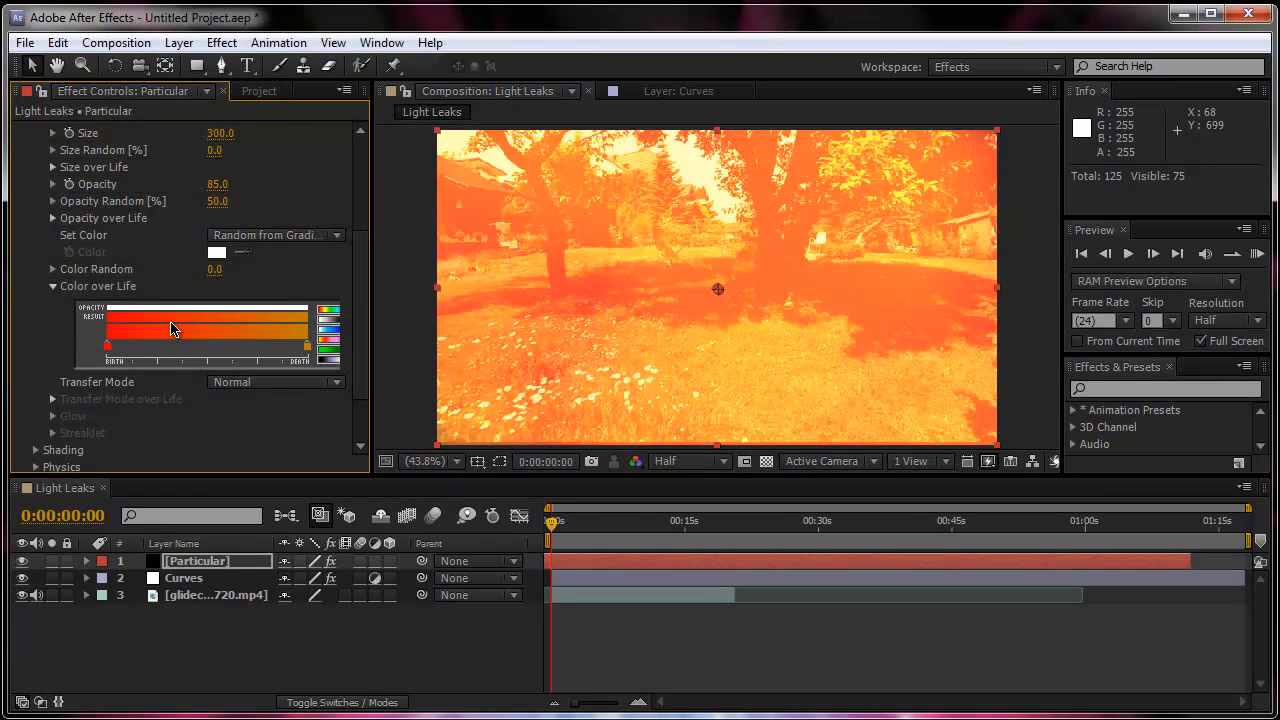
{"action": "double_click", "coordinate": [307, 346]}
{"action": "left_click_drag", "start_coordinate": [285, 141], "coordinate": [306, 77]}
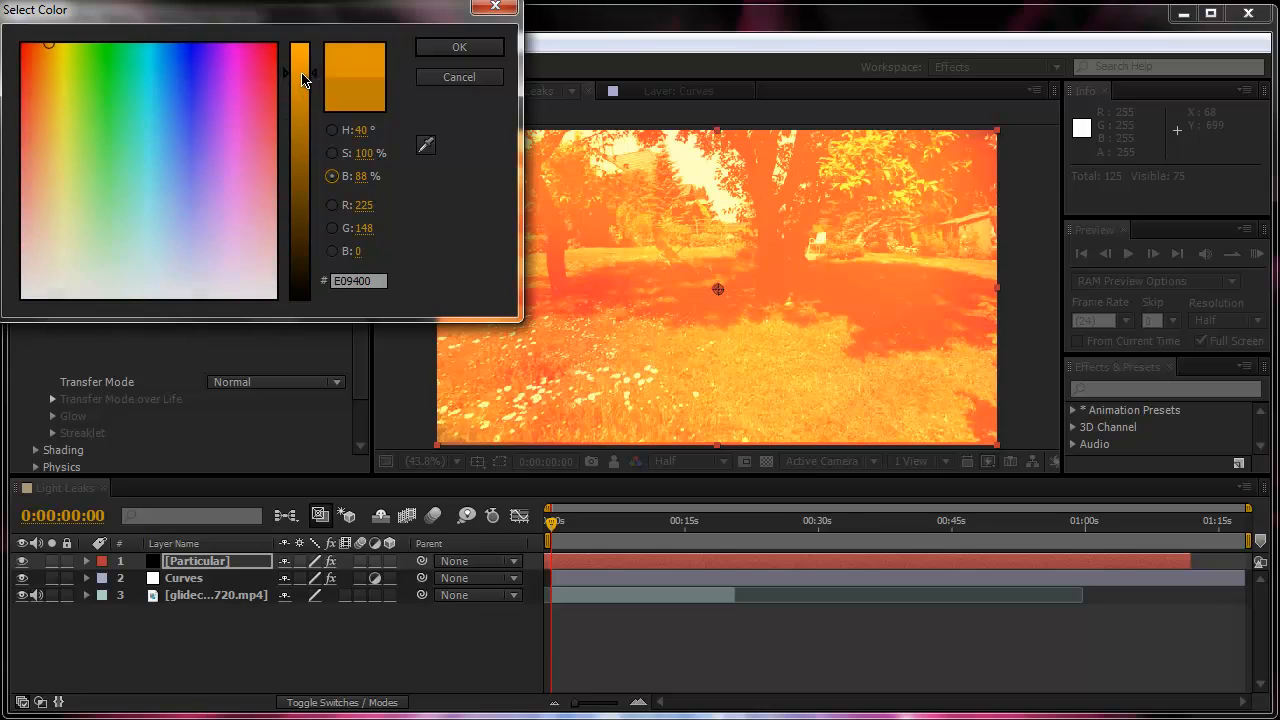
{"action": "left_click", "coordinate": [457, 49]}
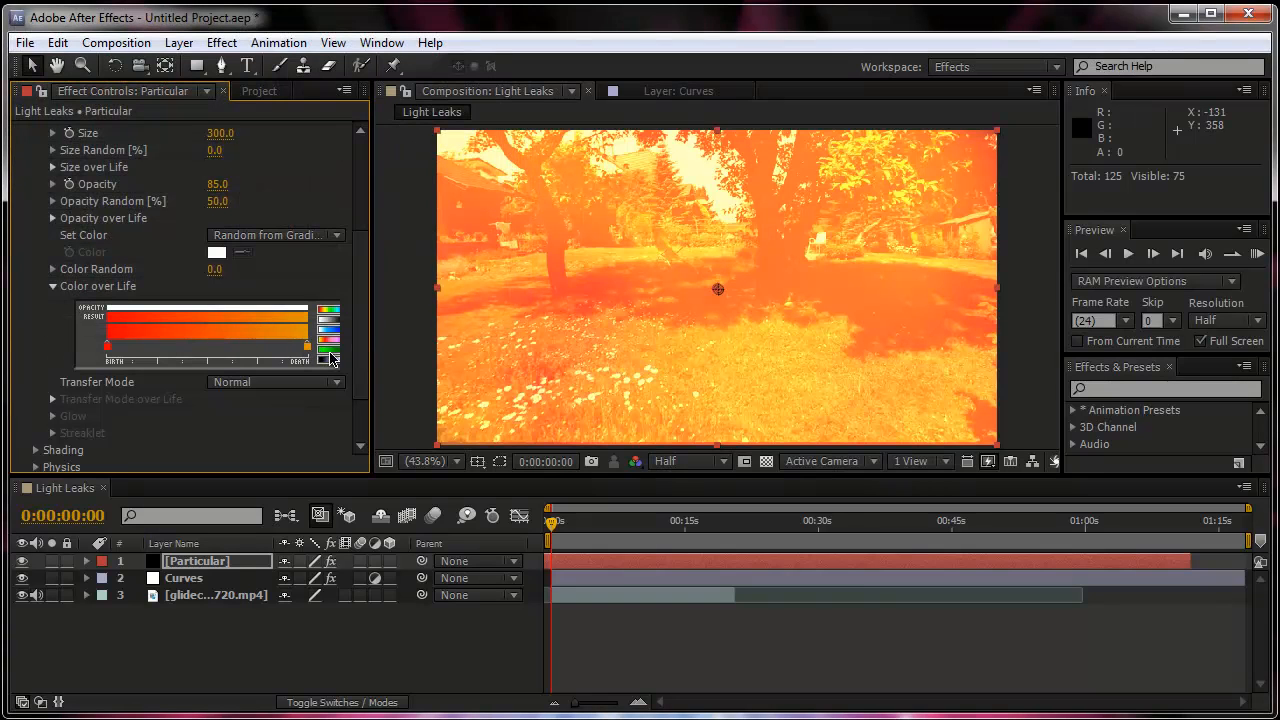
{"action": "mouse_move", "coordinate": [552, 524]}
{"action": "left_mouse_down"}
{"action": "mouse_move", "coordinate": [565, 535]}
{"action": "mouse_move", "coordinate": [549, 532]}
{"action": "left_mouse_up"}
{"action": "left_click", "coordinate": [293, 635]}
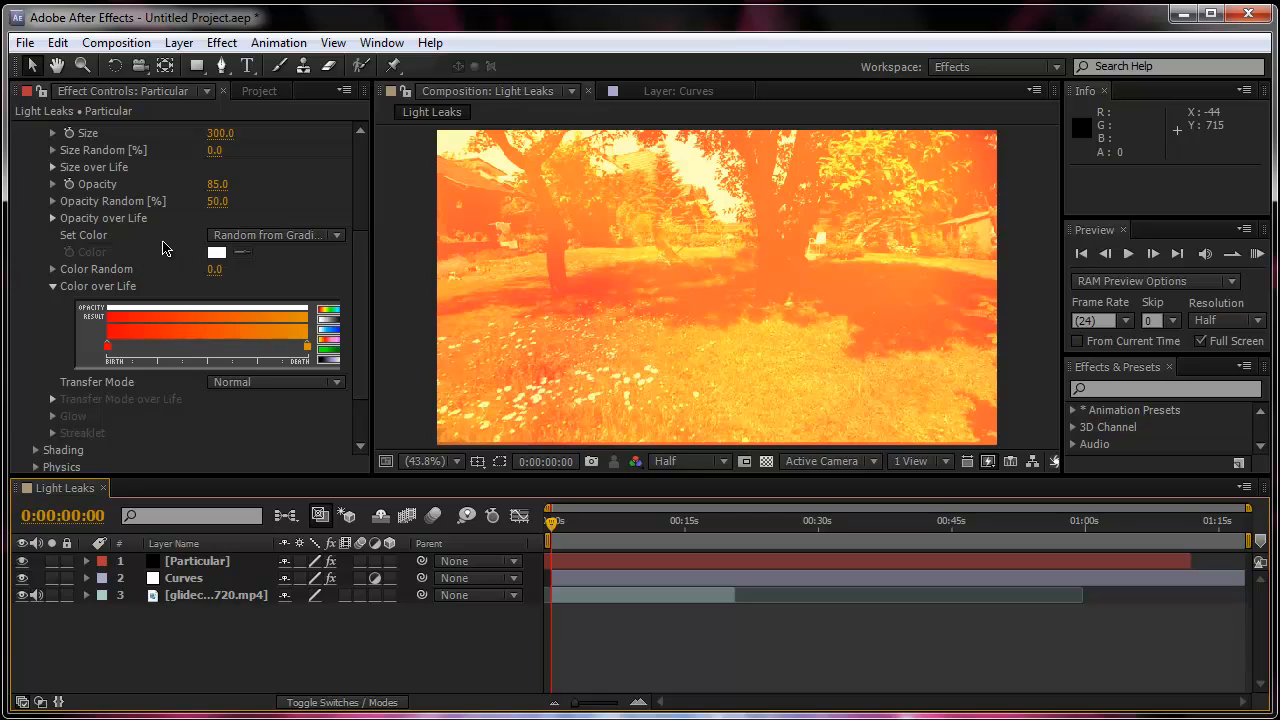
Step: Apply the preset curve to Opacity over Life that fades particles in at birth and out at death, then collapse both over-life graphs
{"action": "left_click", "coordinate": [53, 218]}
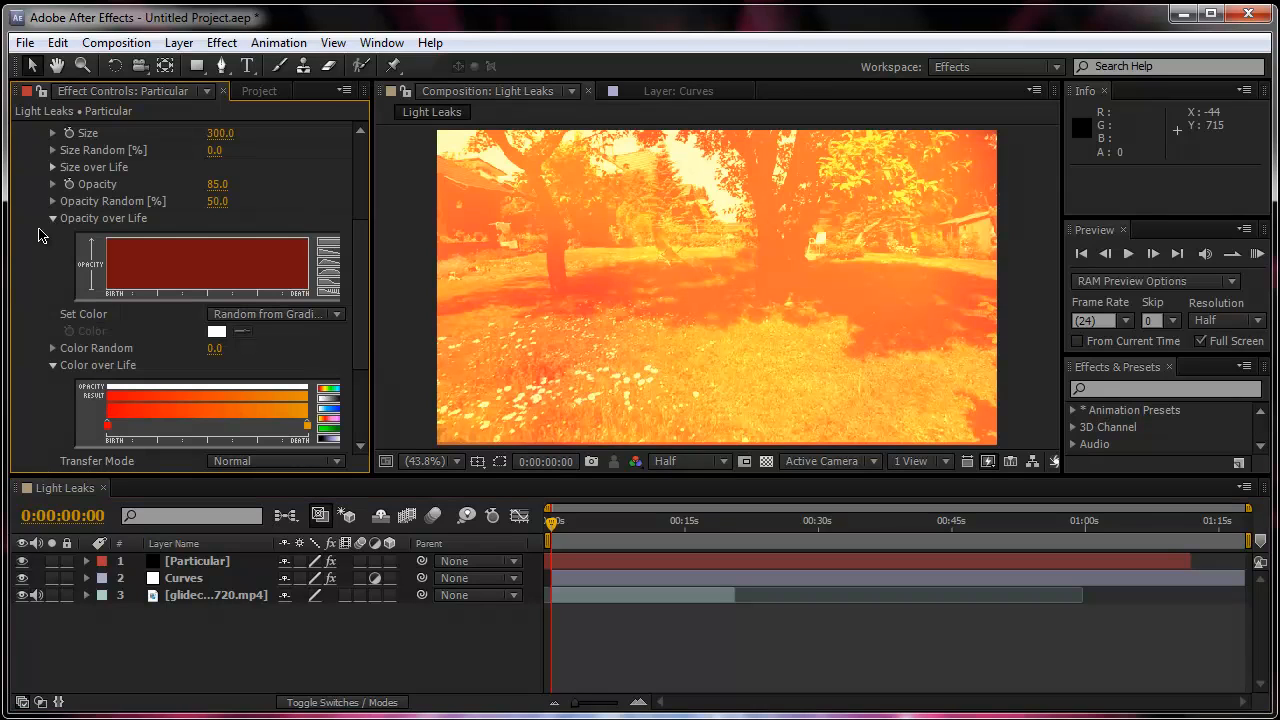
{"action": "left_click", "coordinate": [324, 273]}
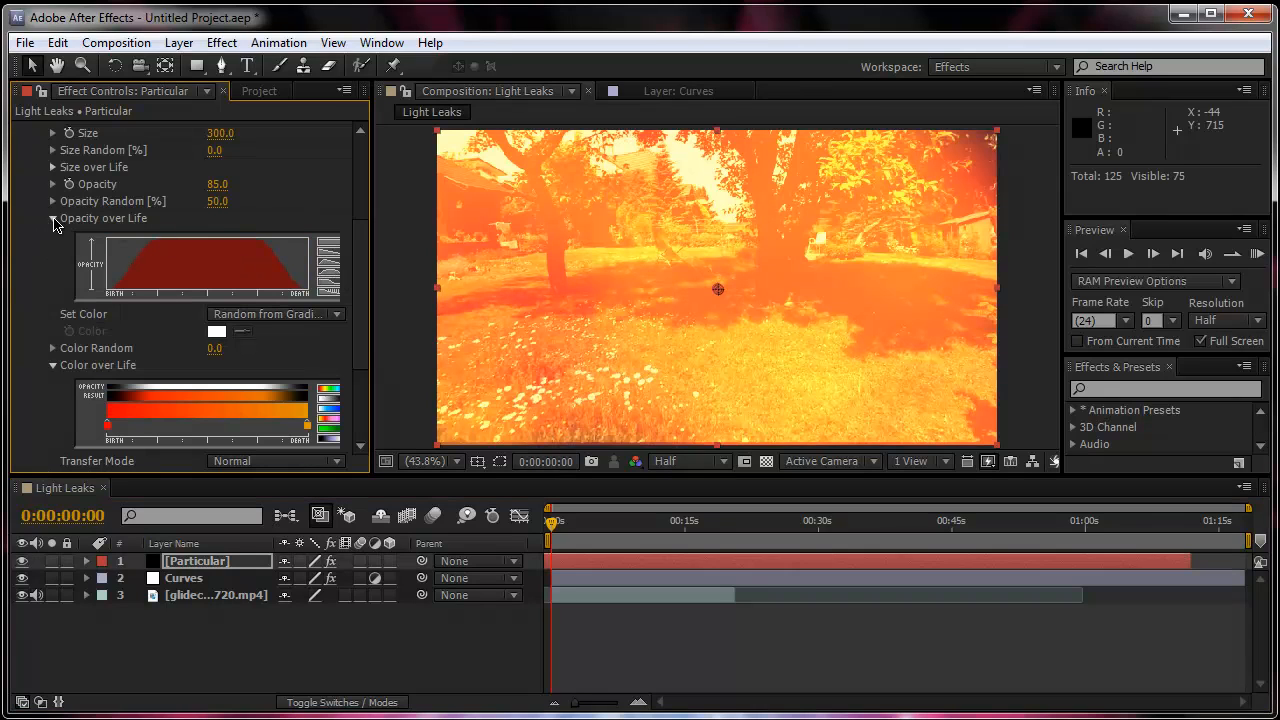
{"action": "left_click", "coordinate": [53, 218]}
{"action": "left_click", "coordinate": [53, 292]}
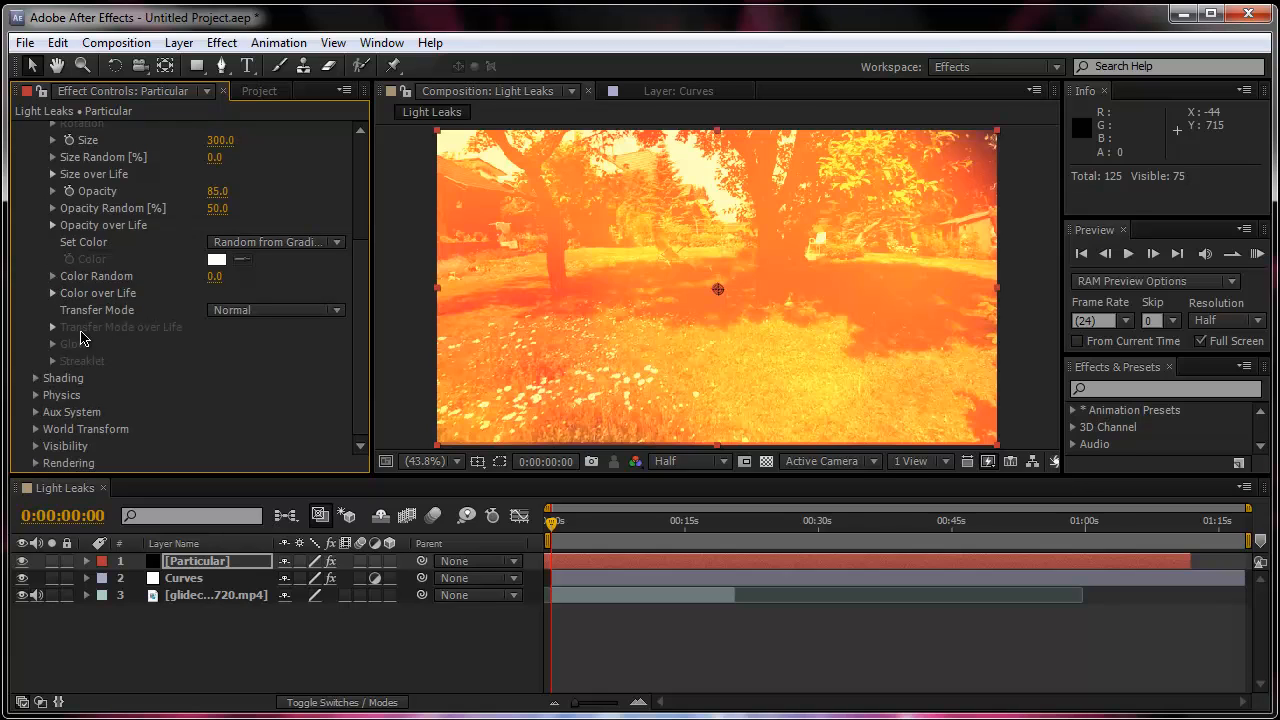
Step: Set the Transfer Mode in Particular's Rendering settings to Add and collapse the effect's open groups
{"action": "left_click", "coordinate": [36, 463]}
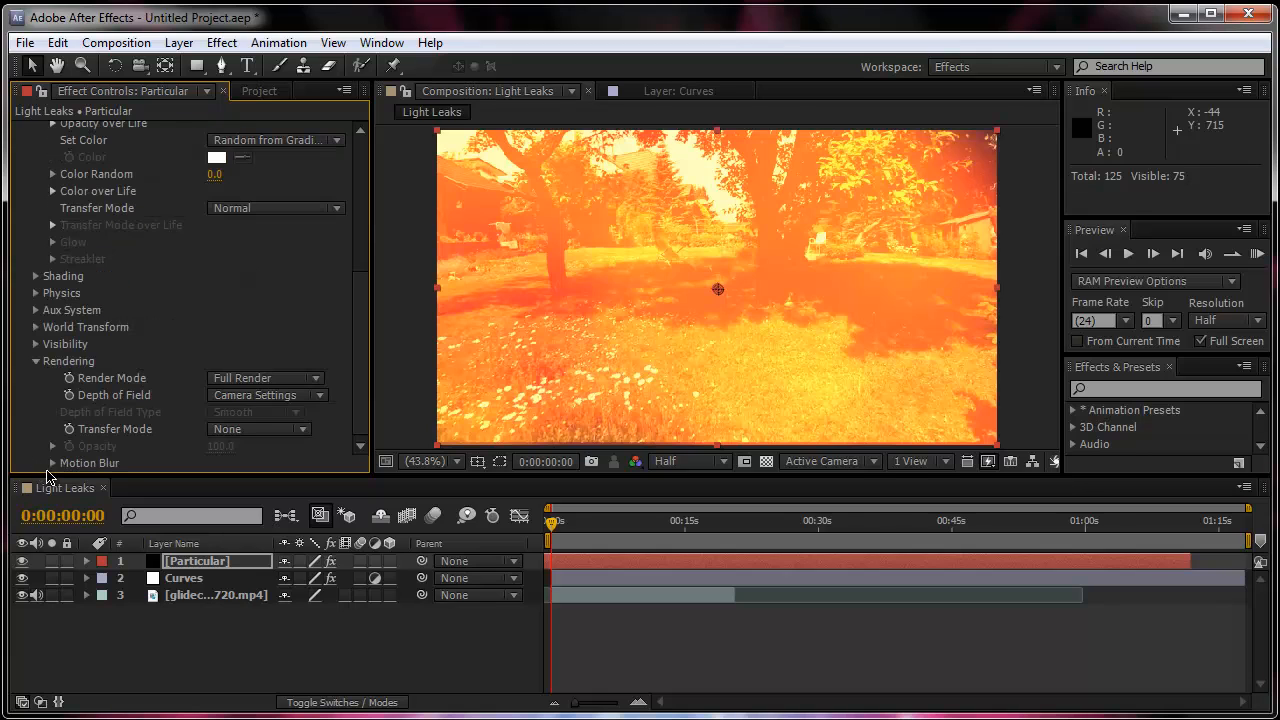
{"action": "left_click", "coordinate": [253, 428]}
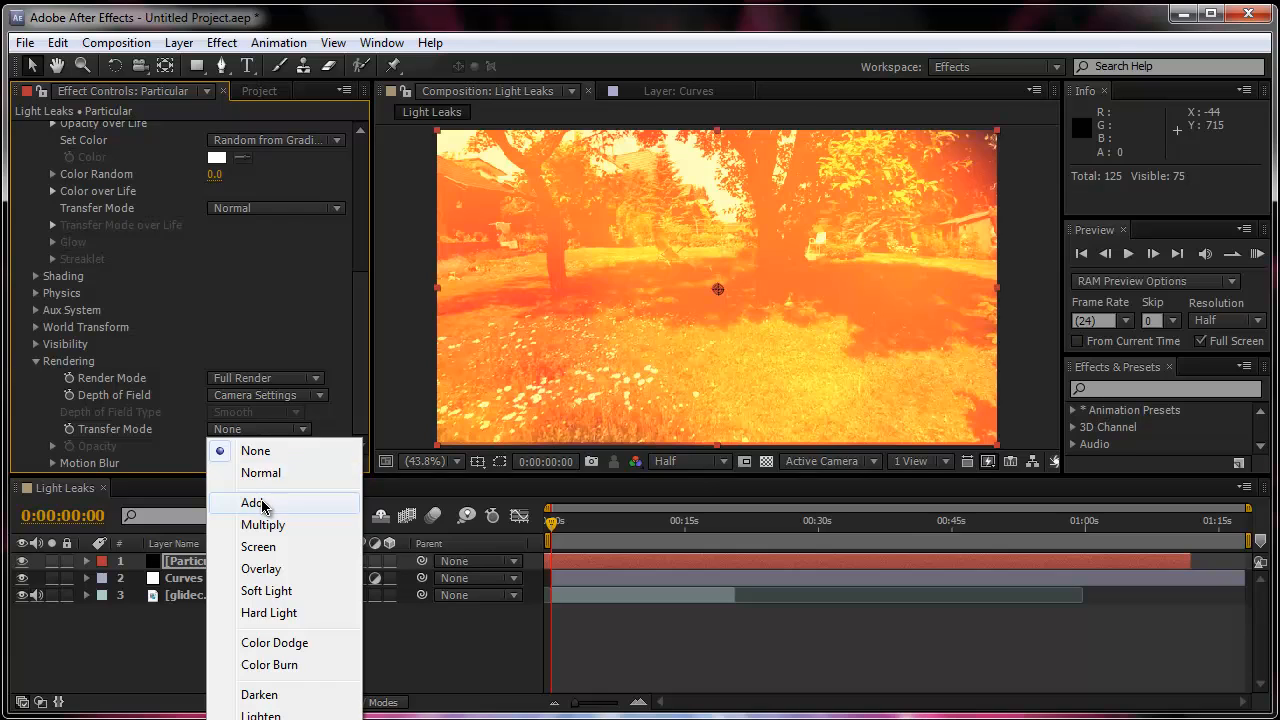
{"action": "left_click", "coordinate": [260, 503]}
{"action": "scroll", "coordinate": [265, 352], "scroll_direction": "up", "scroll_amount": 5}
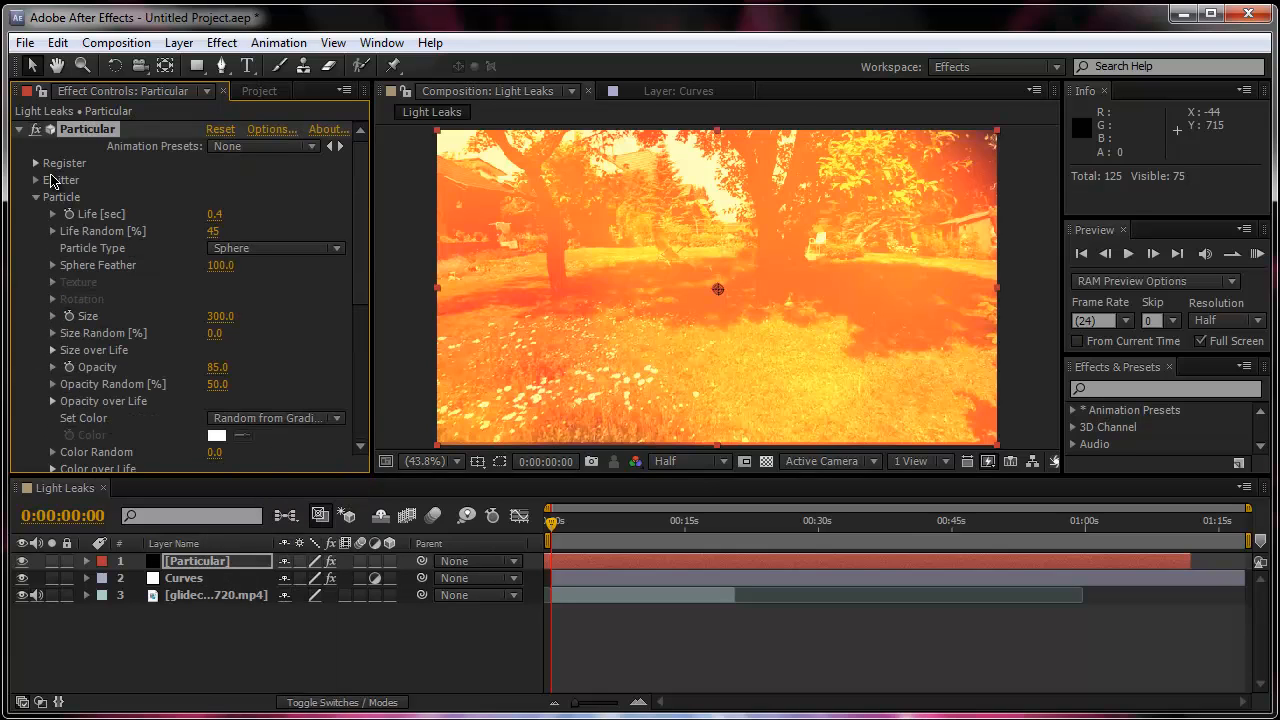
{"action": "left_click", "coordinate": [36, 197]}
{"action": "left_click", "coordinate": [37, 300]}
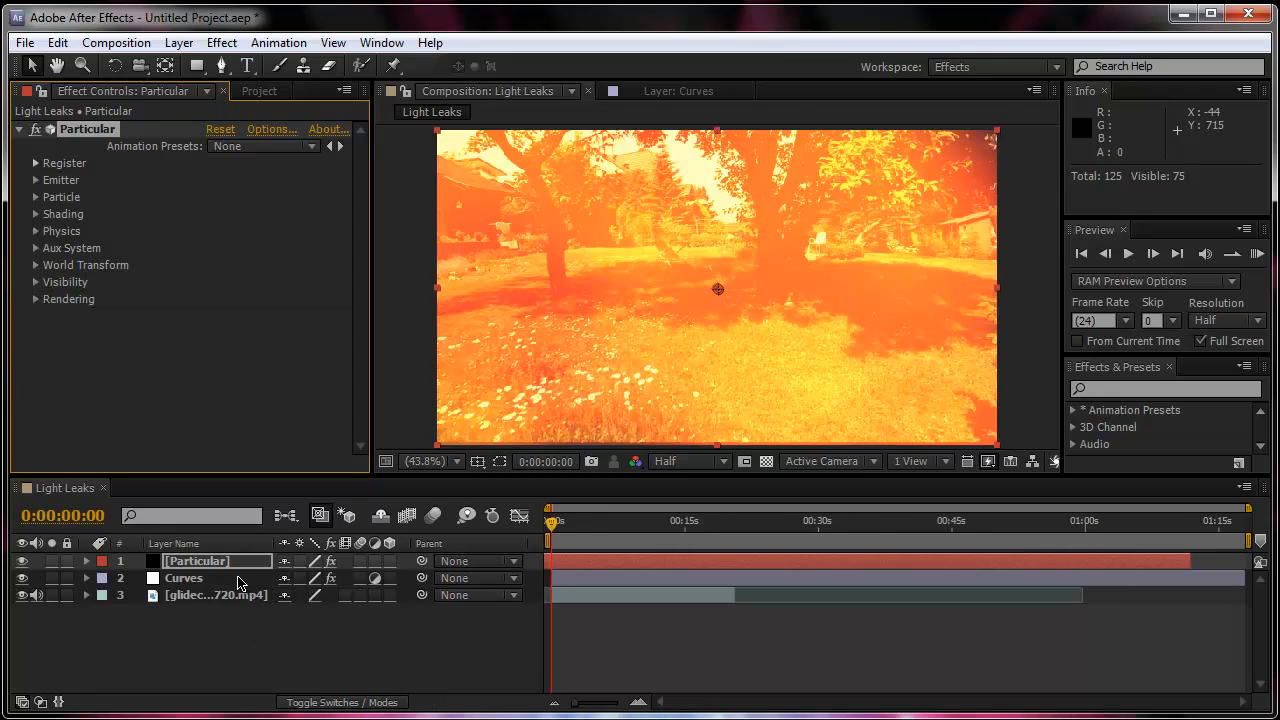
Step: Lower the Particular layer's opacity to 45% and collapse and deselect the layer
{"action": "key", "text": "t"}
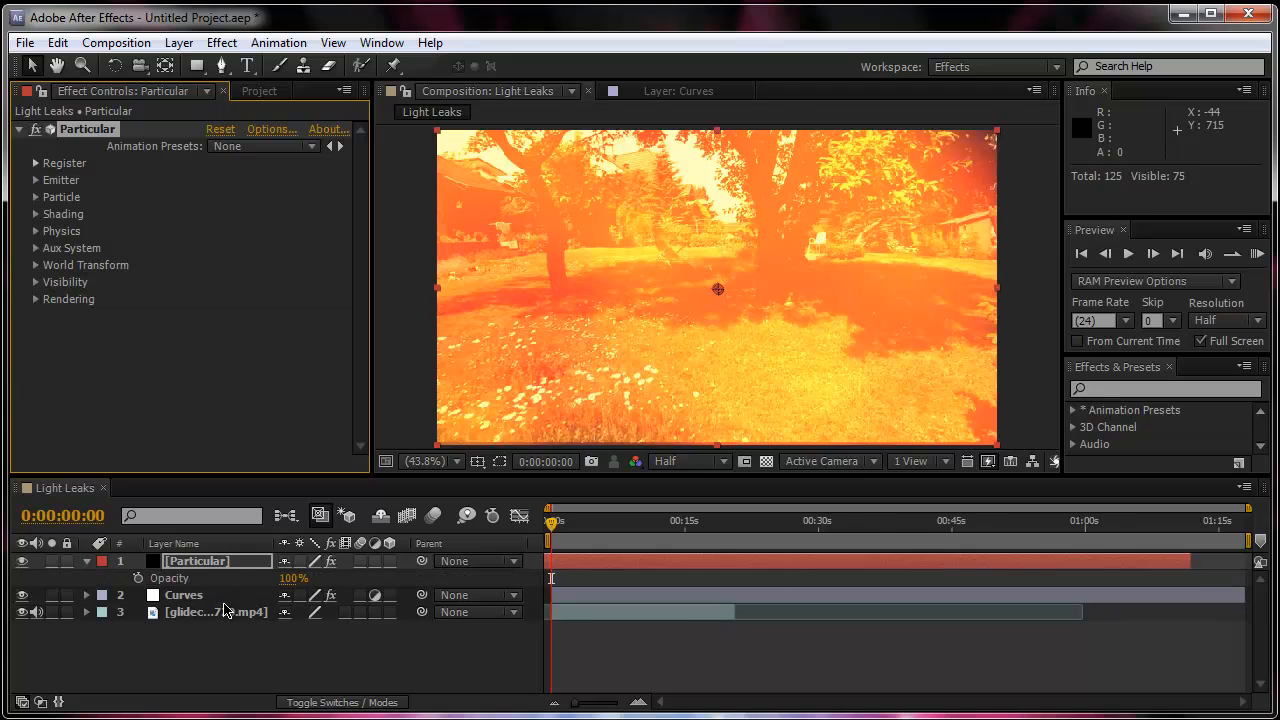
{"action": "left_click", "coordinate": [292, 578]}
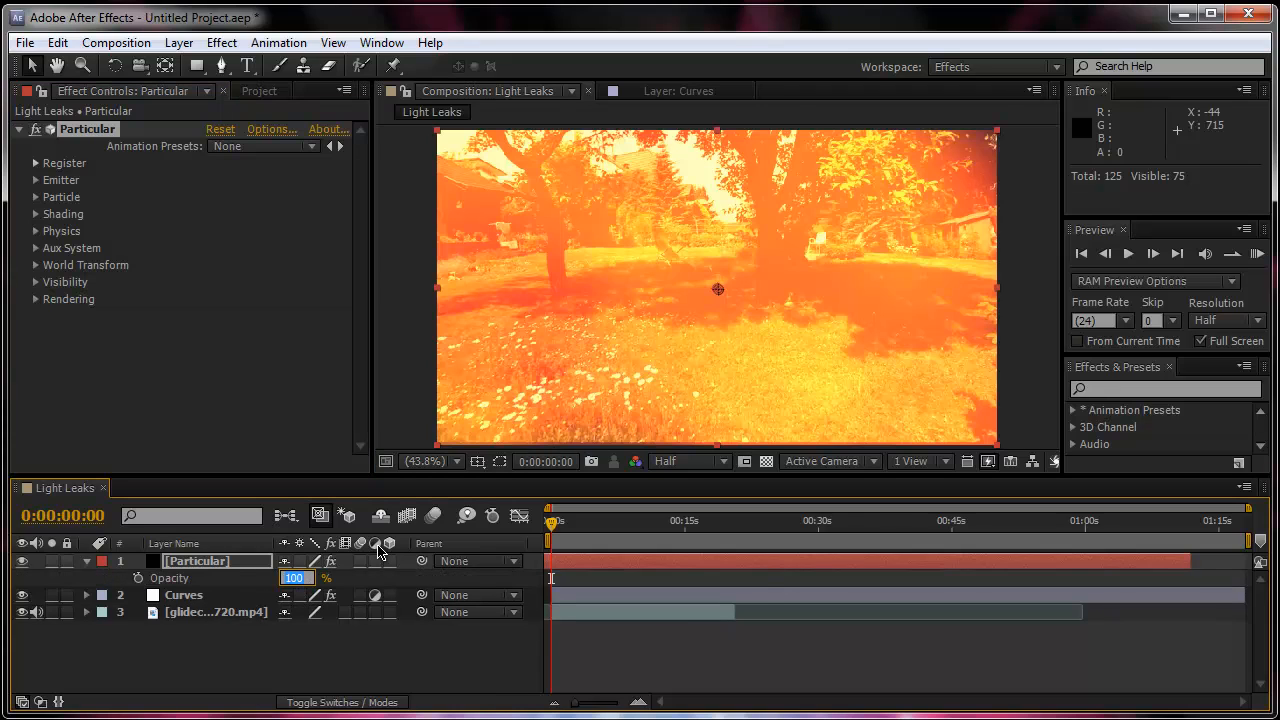
{"action": "type", "text": "65"}
{"action": "key", "text": "Return"}
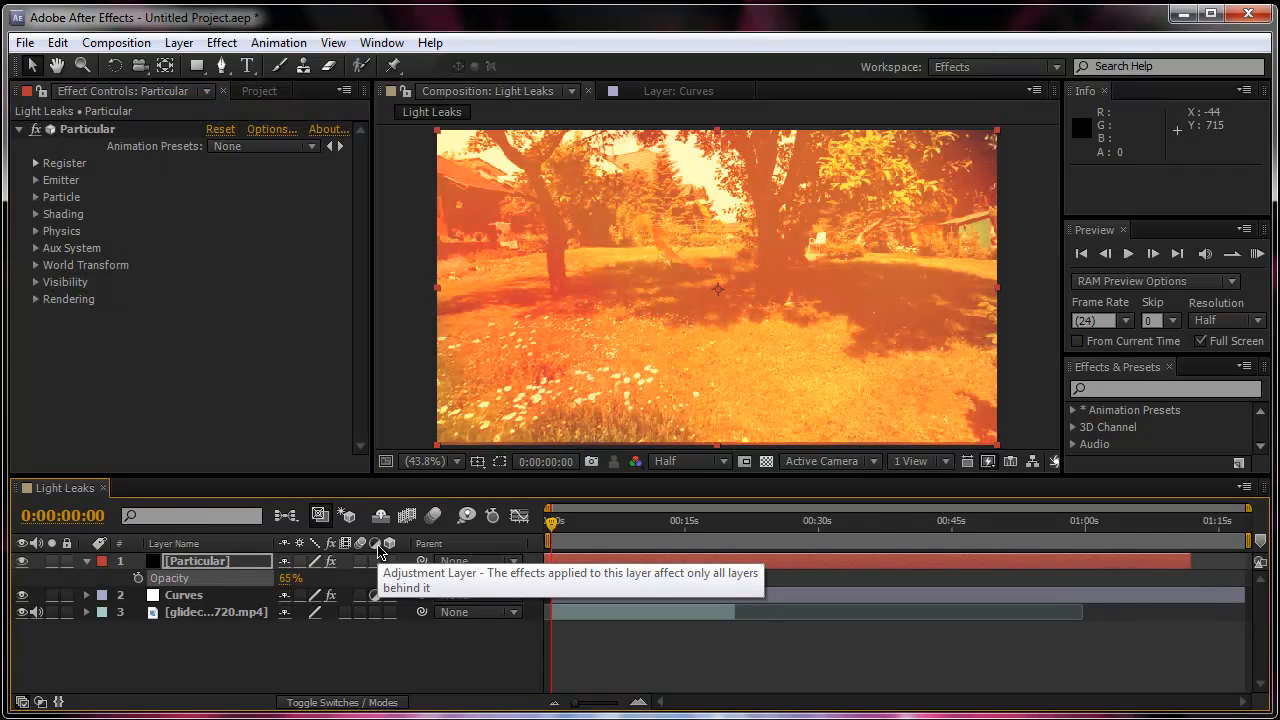
{"action": "type", "text": "4"}
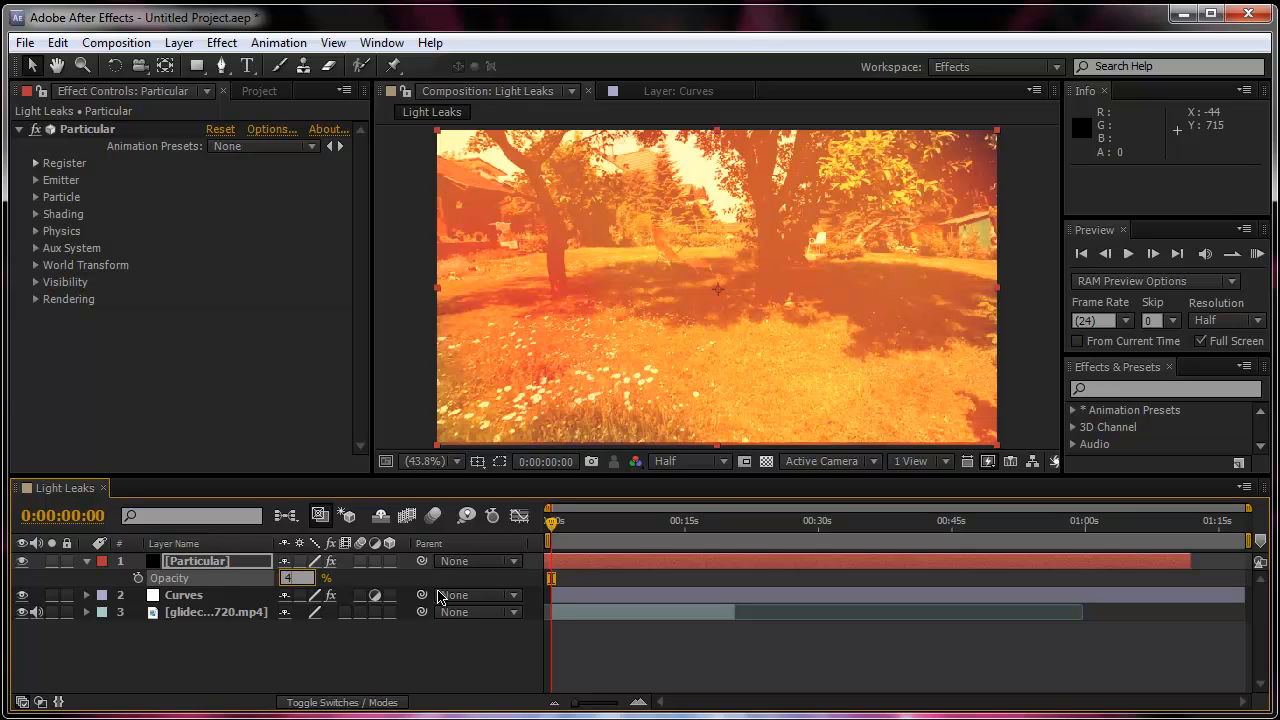
{"action": "type", "text": "5"}
{"action": "key", "text": "Return"}
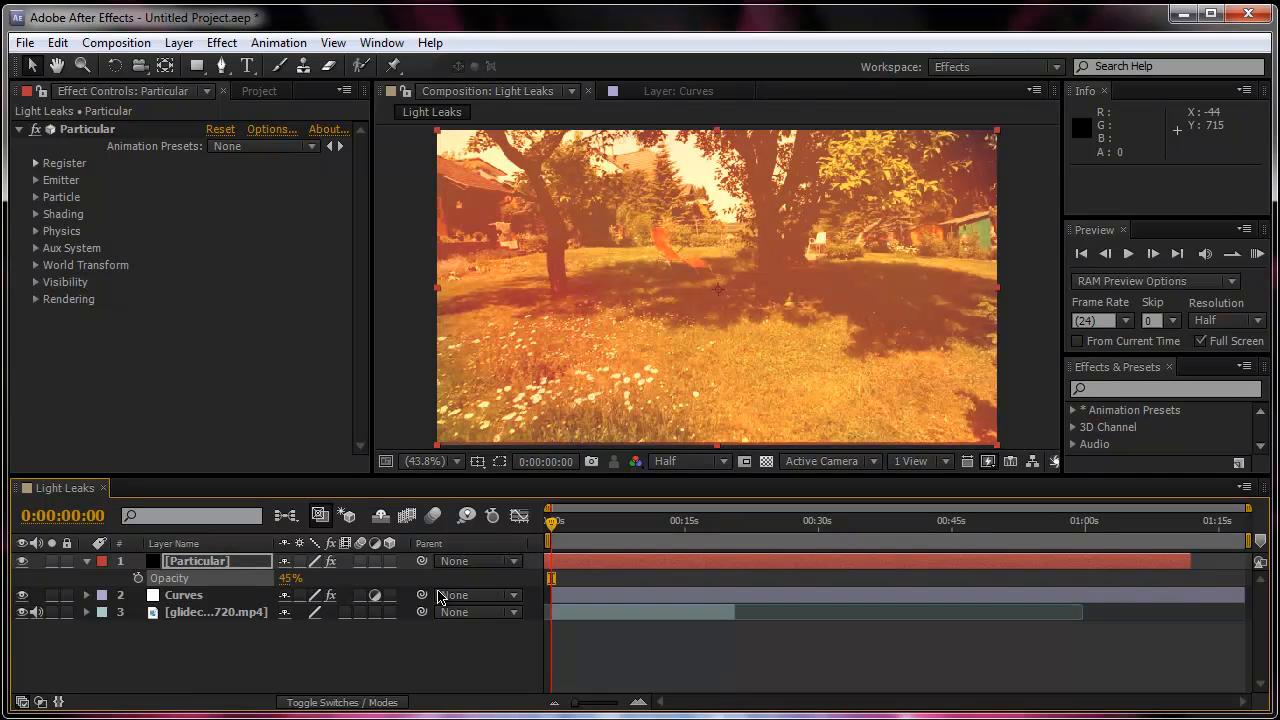
{"action": "left_click", "coordinate": [88, 562]}
{"action": "left_click", "coordinate": [246, 628]}
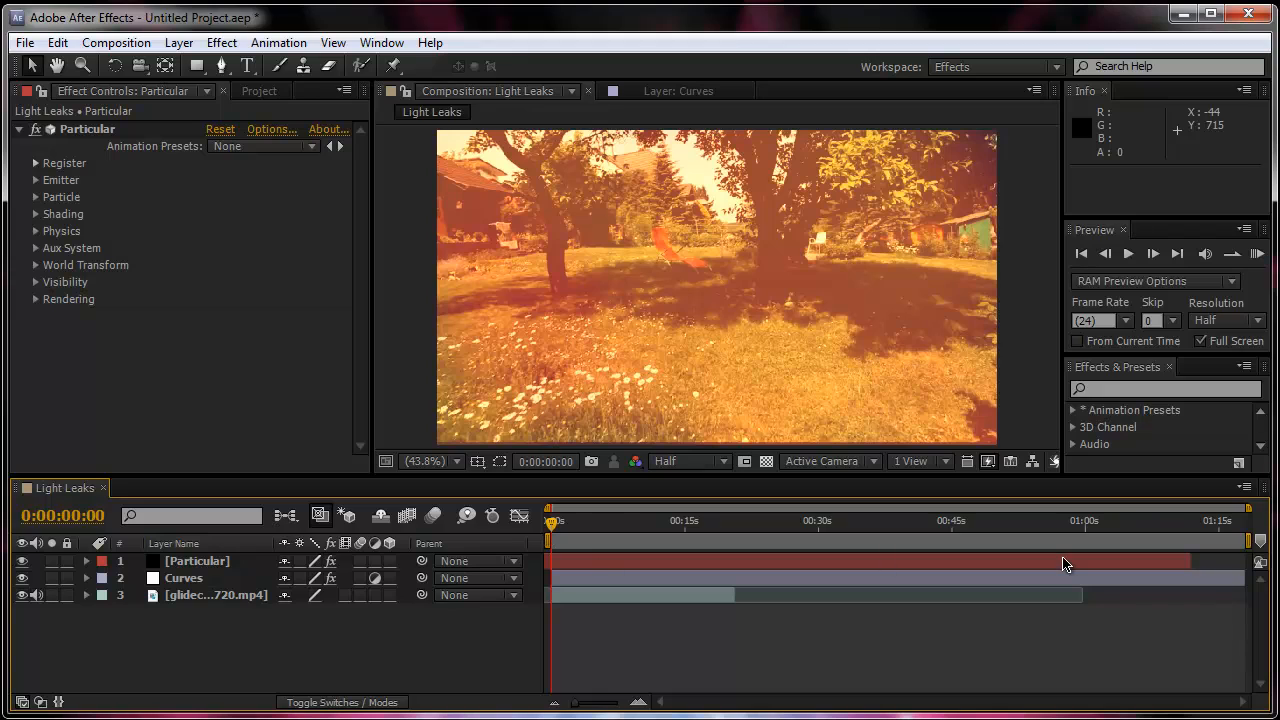
Step: Shorten the work area to end with the footage at 0:00:20:13 and play a RAM preview of the composition
{"action": "mouse_move", "coordinate": [1247, 540]}
{"action": "left_mouse_down"}
{"action": "mouse_move", "coordinate": [700, 541]}
{"action": "mouse_move", "coordinate": [740, 545]}
{"action": "mouse_move", "coordinate": [733, 557]}
{"action": "left_mouse_up"}
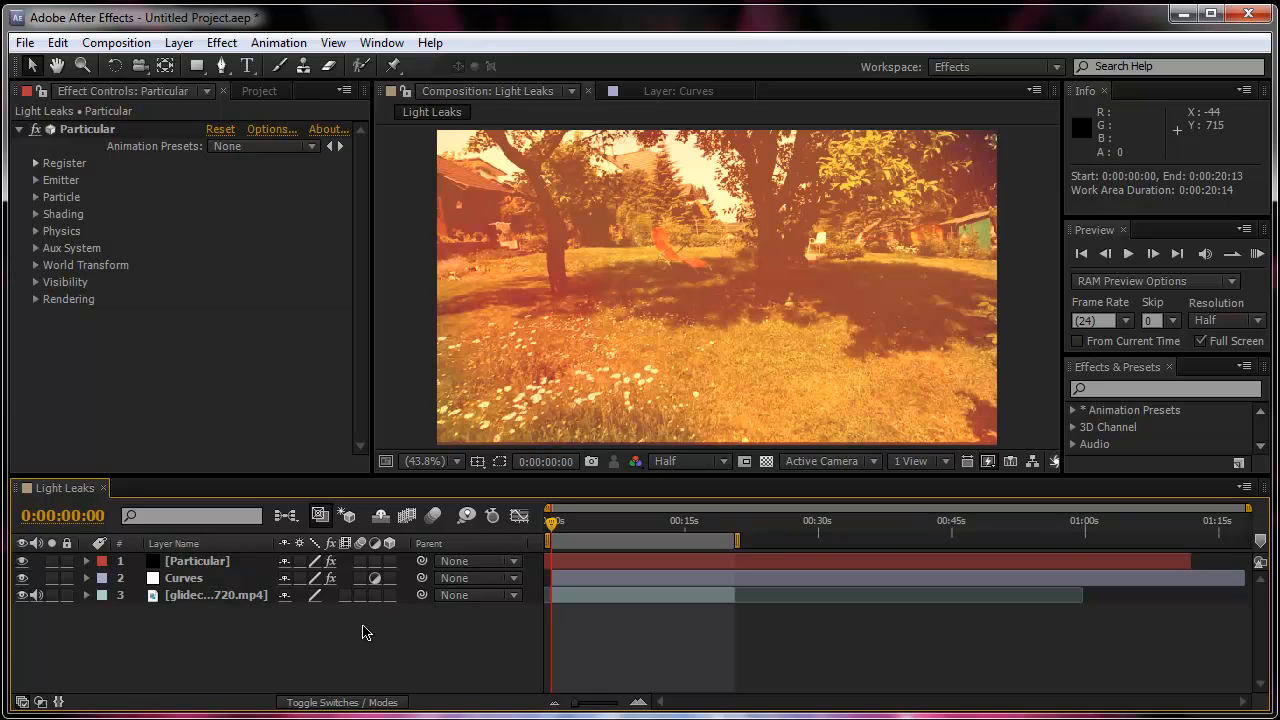
{"action": "left_click", "coordinate": [1257, 256]}
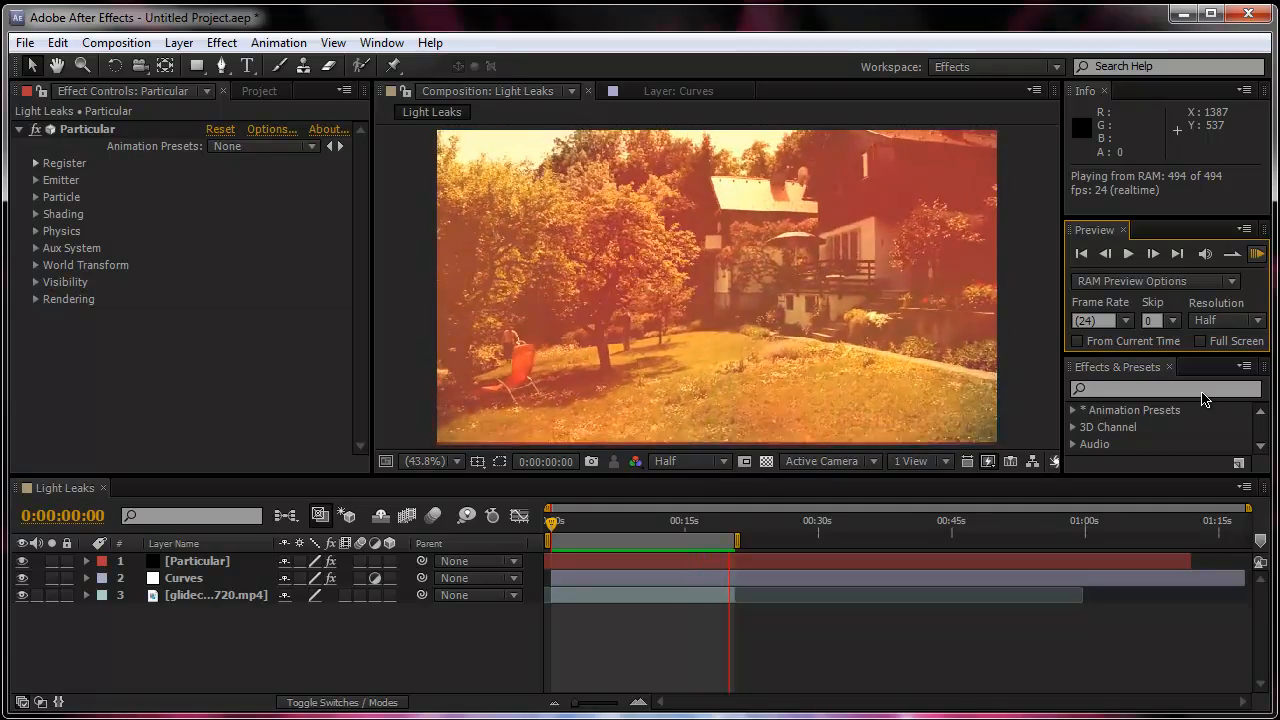
{"action": "left_click", "coordinate": [1200, 392]}
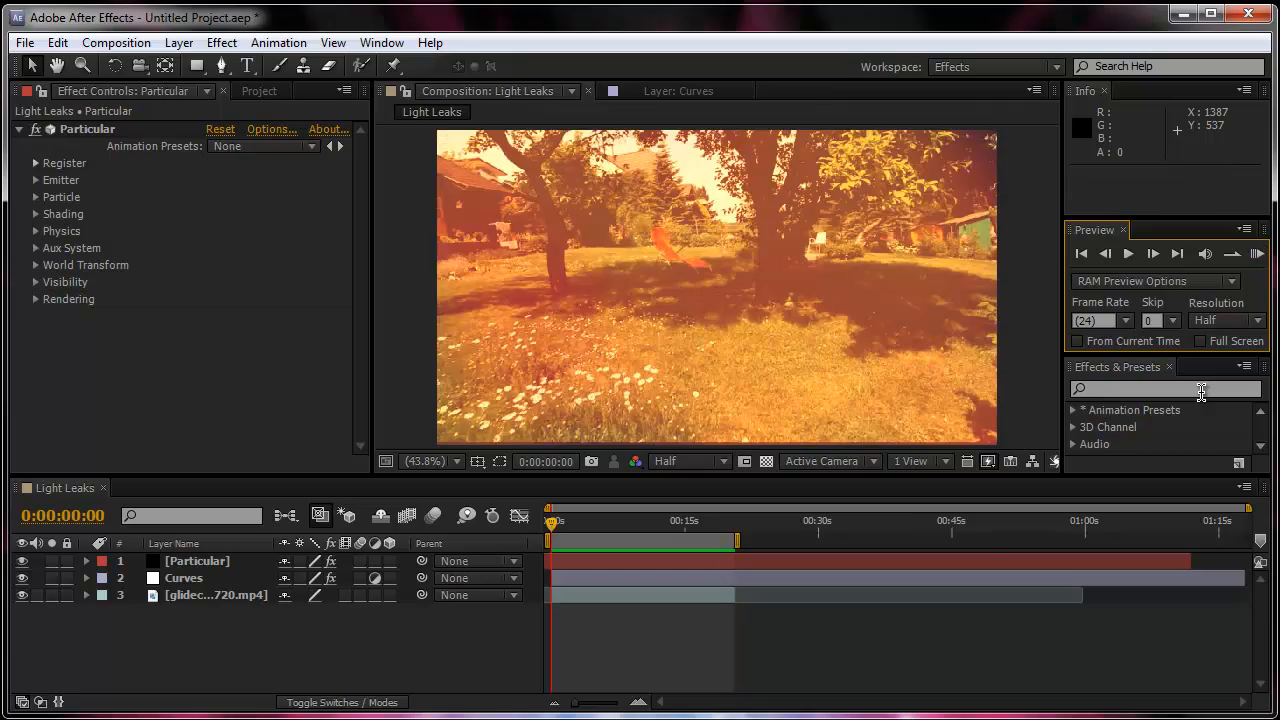
{"action": "key", "text": "KP_0"}
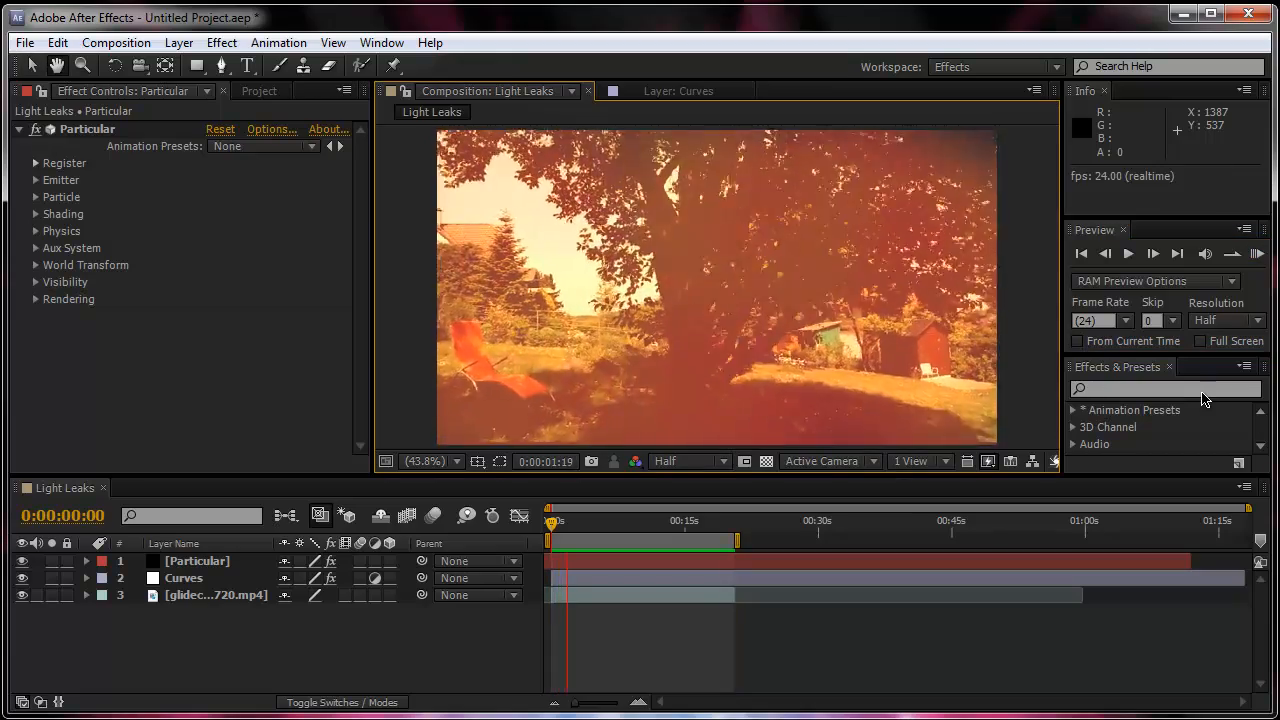